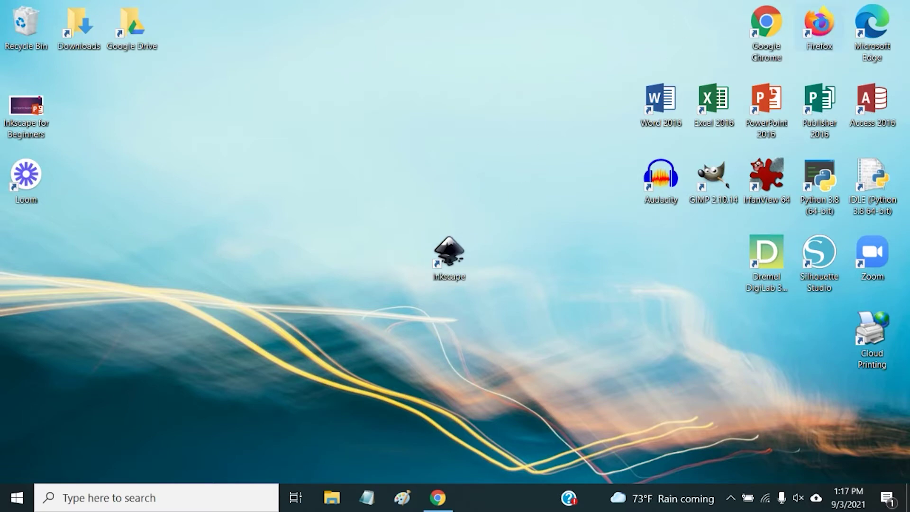
Step: Open Firefox and go to the website inkscape.org
double_click(819, 24)
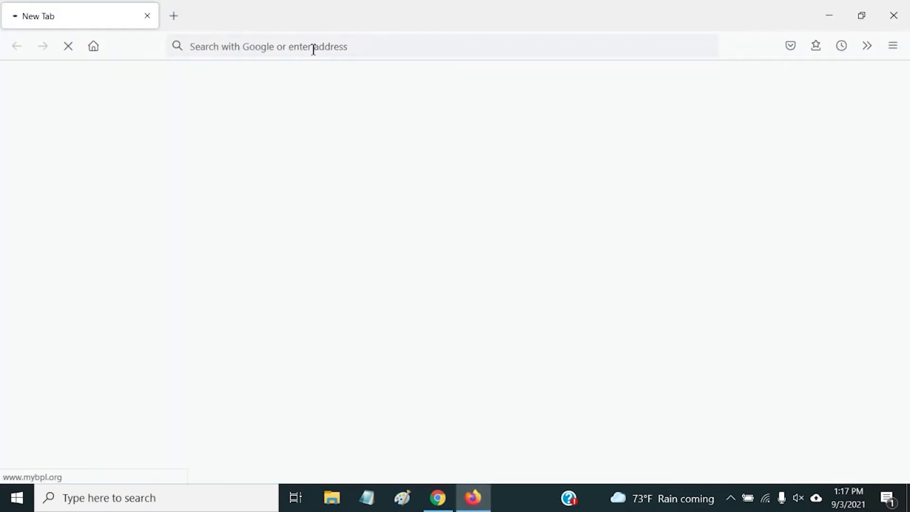
left_click(319, 48)
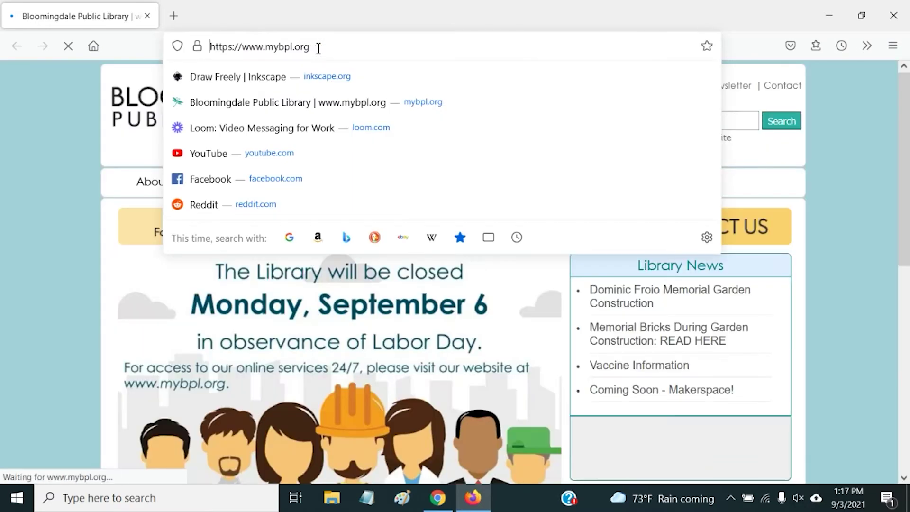
left_click_drag(318, 48, 26, 60)
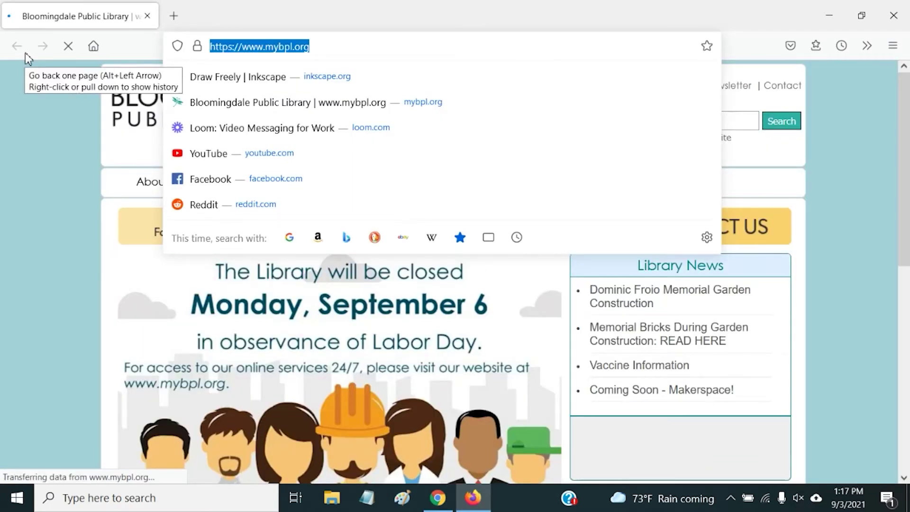
type("inkscape.or")
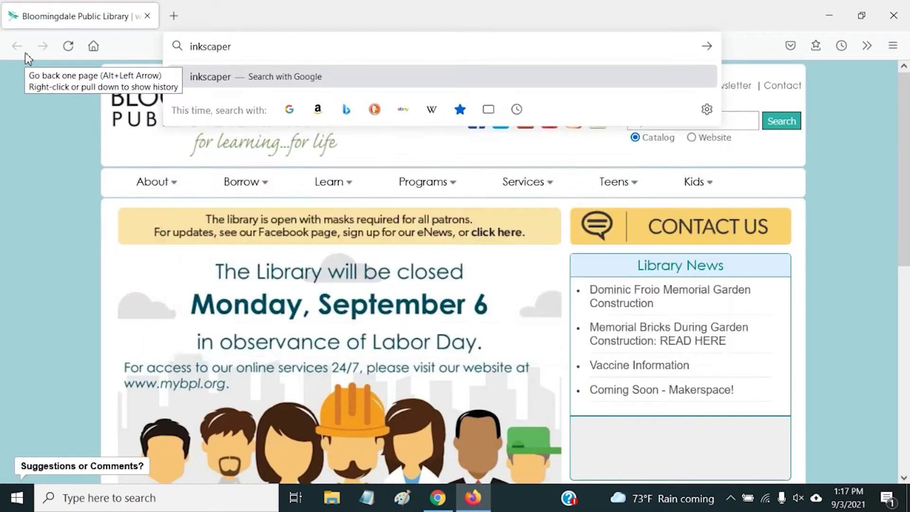
key("BackSpace")
type(".org")
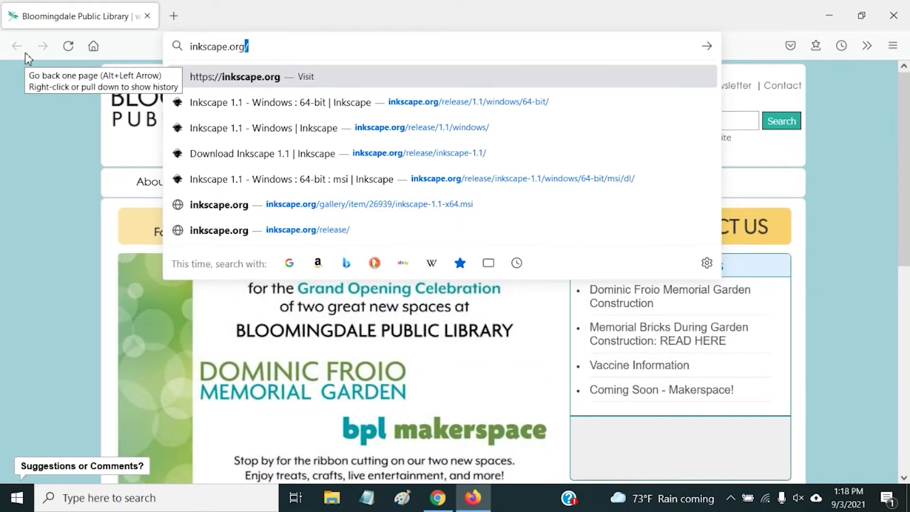
key("Return")
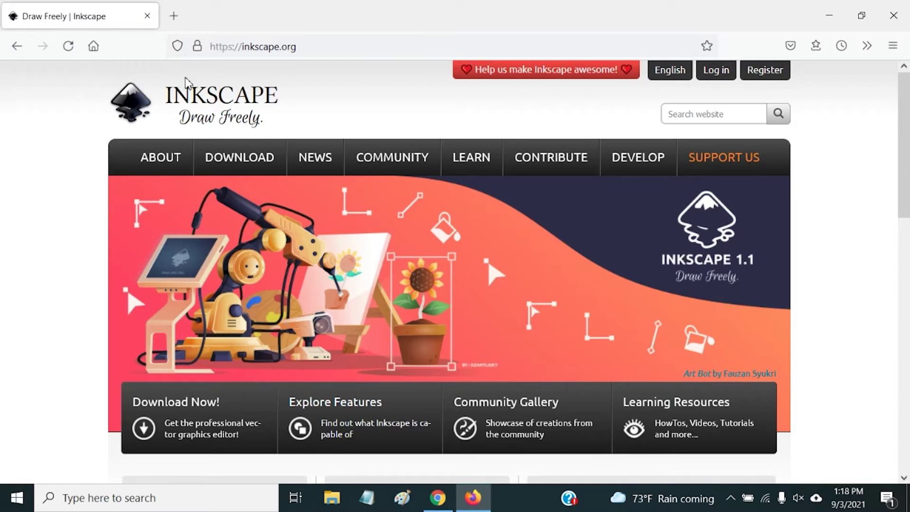
Step: Download the current Inkscape version for 64-bit Windows as a Windows Installer Package (msi) and save the file
mouse_move(239, 157)
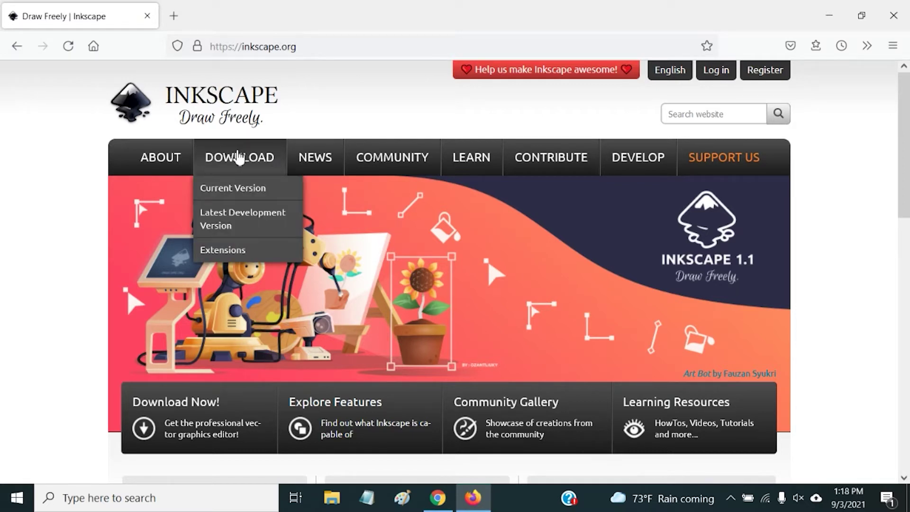
left_click(228, 189)
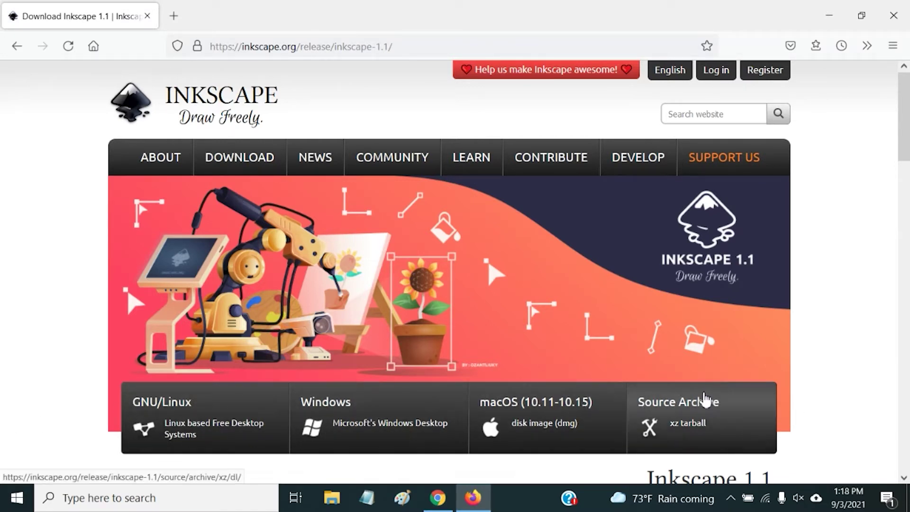
left_click(372, 408)
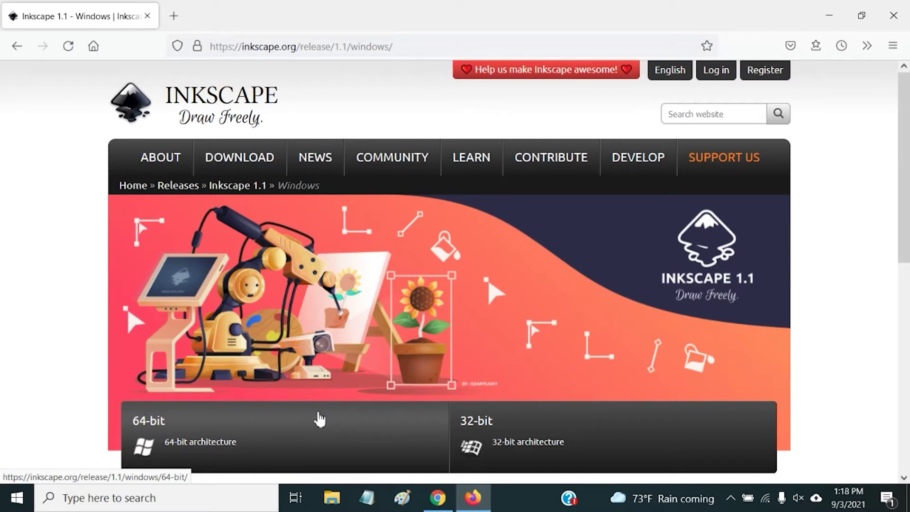
left_click(264, 439)
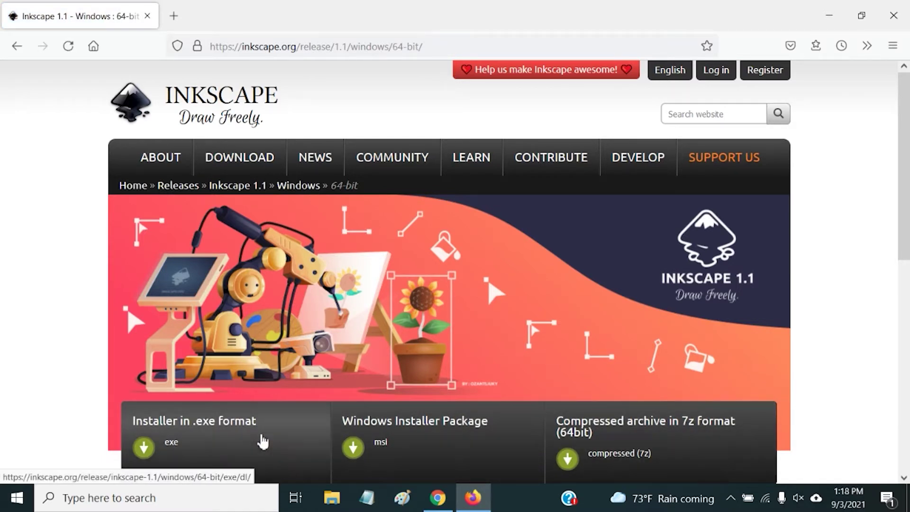
left_click(439, 435)
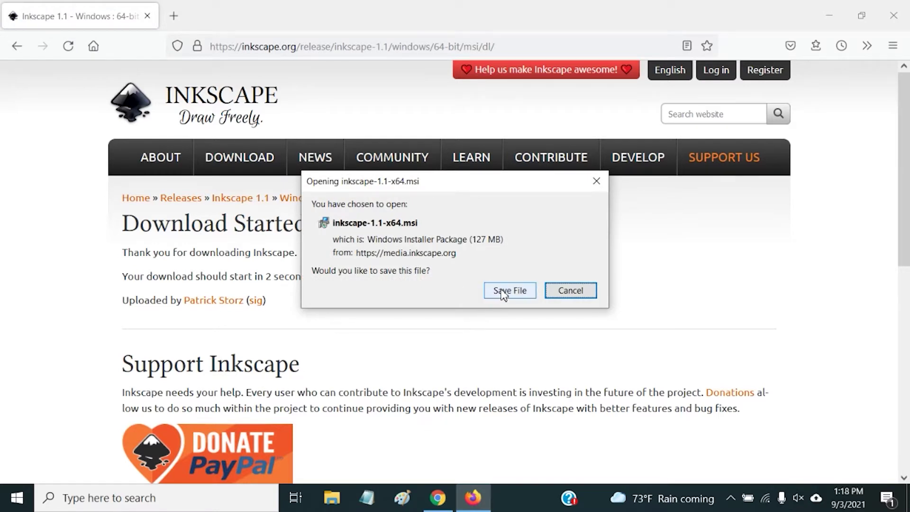
left_click(503, 292)
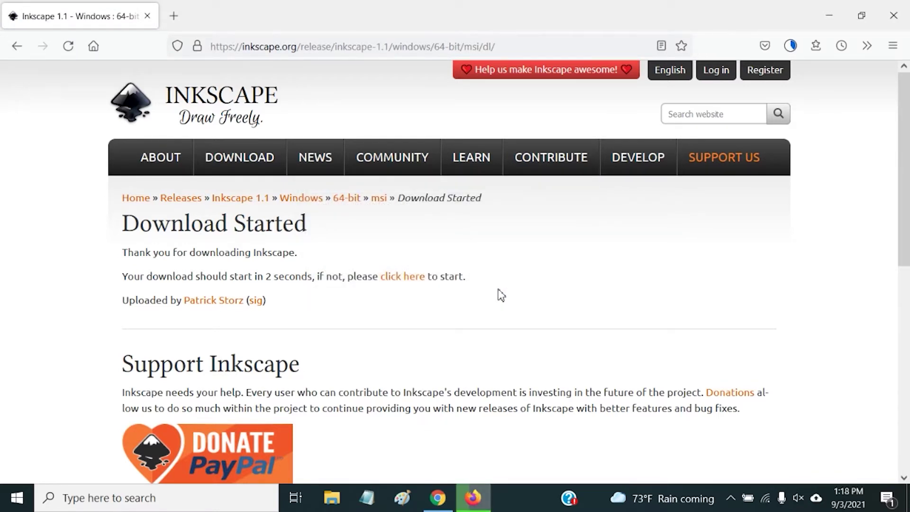
Step: Check the inkscape-1.1-x64.msi file in the browser's download list and close Firefox
scroll(326, 300, "down", 3)
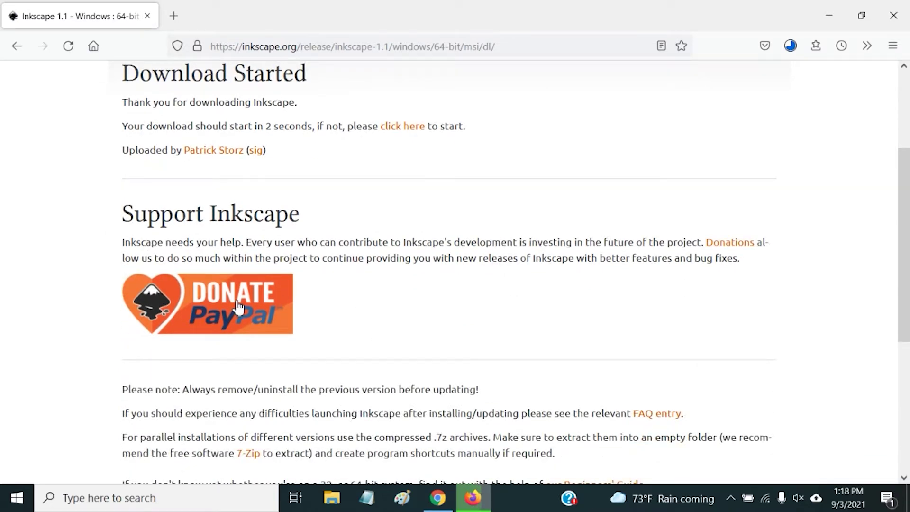
scroll(454, 310, "up", 3)
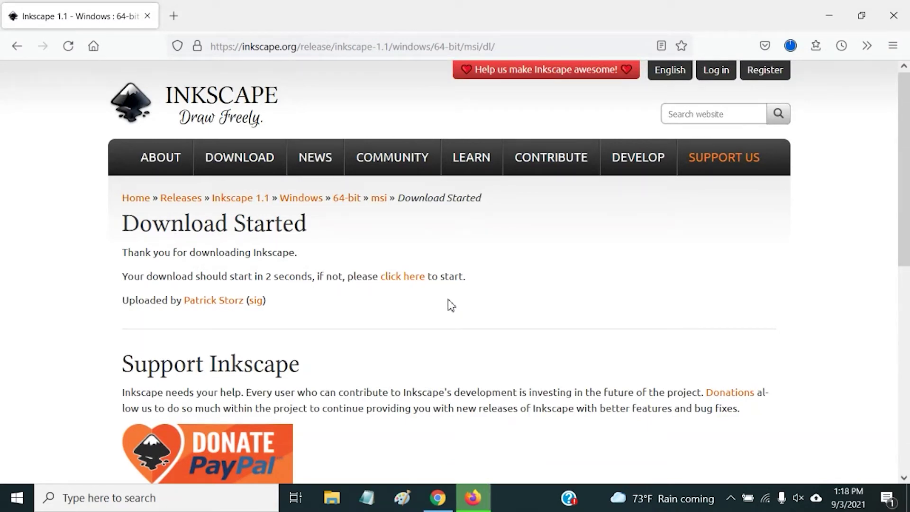
left_click(790, 46)
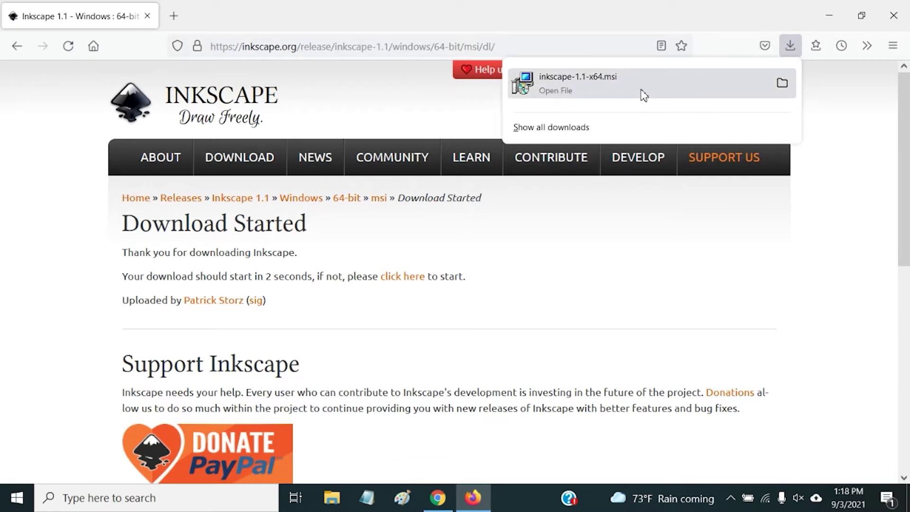
left_click(899, 18)
left_click(899, 18)
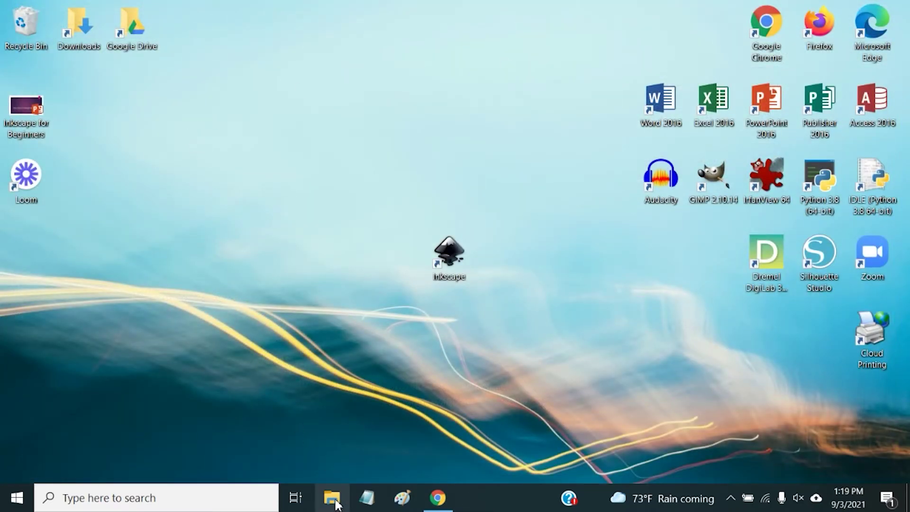
Step: Run the inkscape-1.1-x64 installer from the Downloads folder in File Explorer
left_click(334, 498)
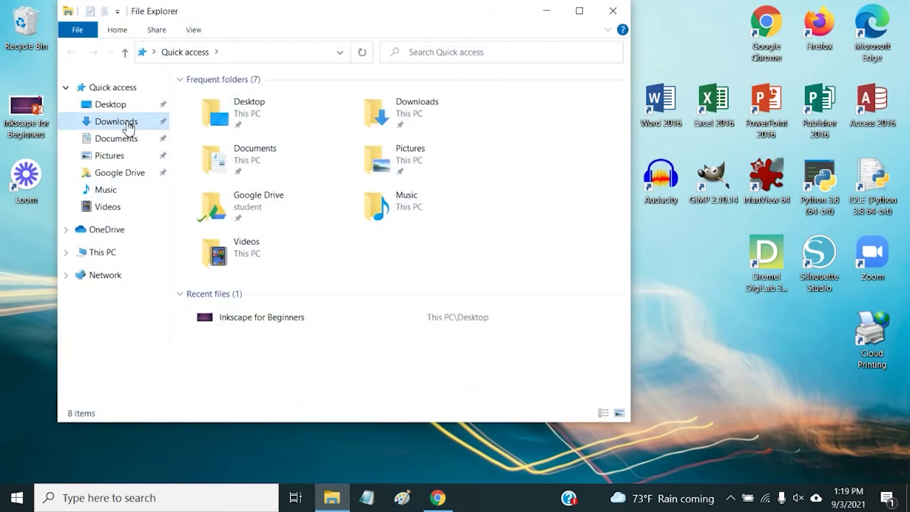
left_click(128, 123)
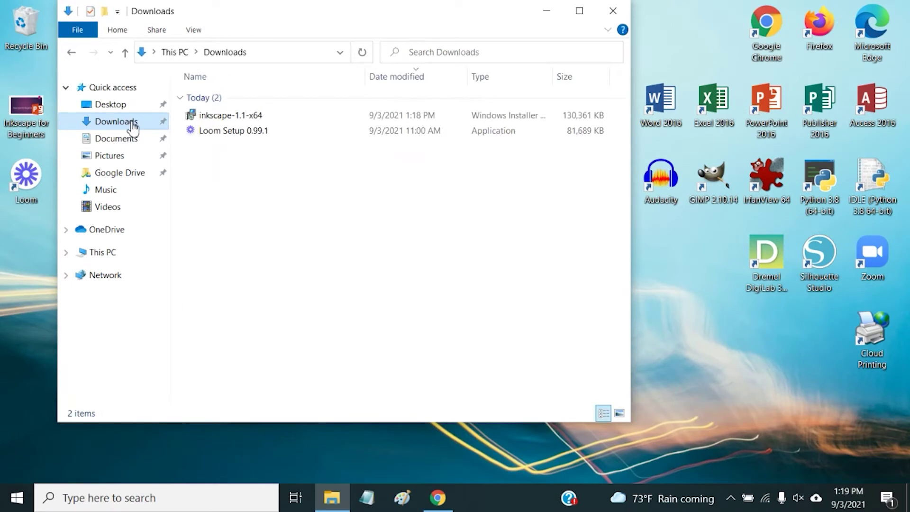
double_click(250, 118)
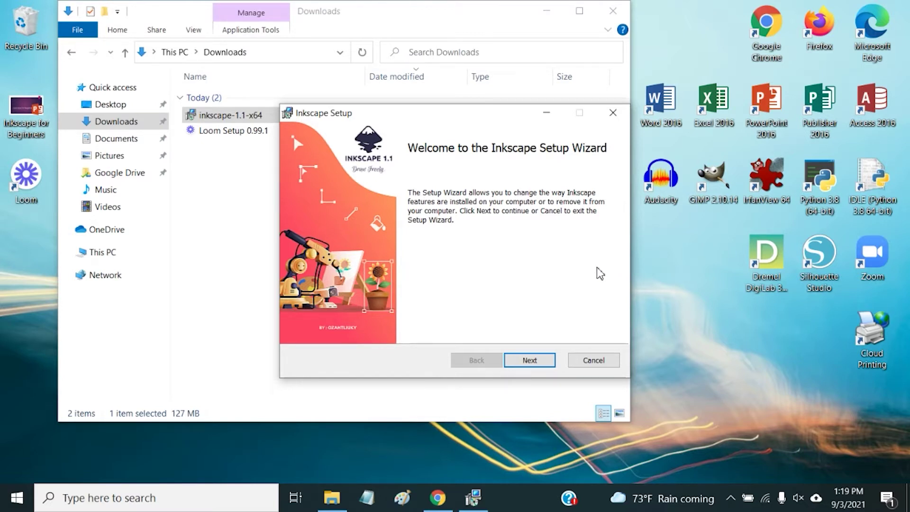
Step: Cancel the Inkscape installation, exit the setup wizard and close File Explorer
left_click(594, 361)
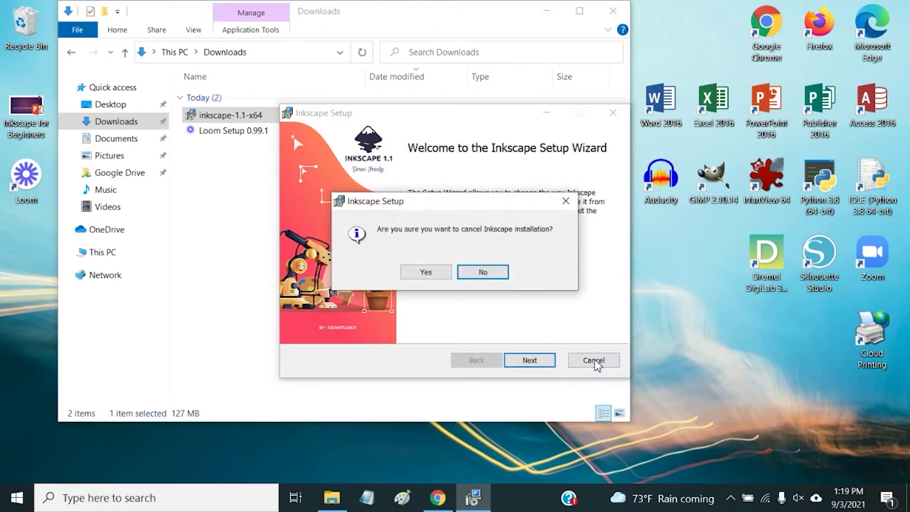
left_click(424, 278)
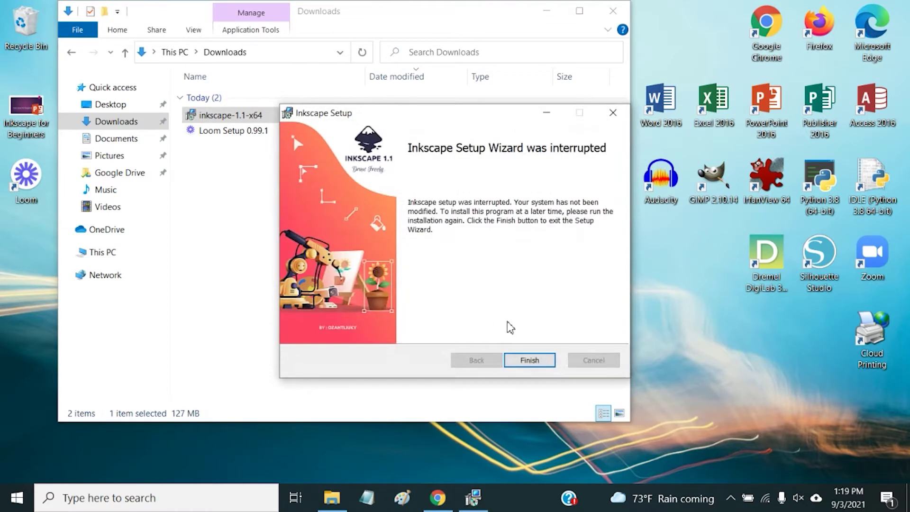
left_click(539, 364)
left_click(614, 12)
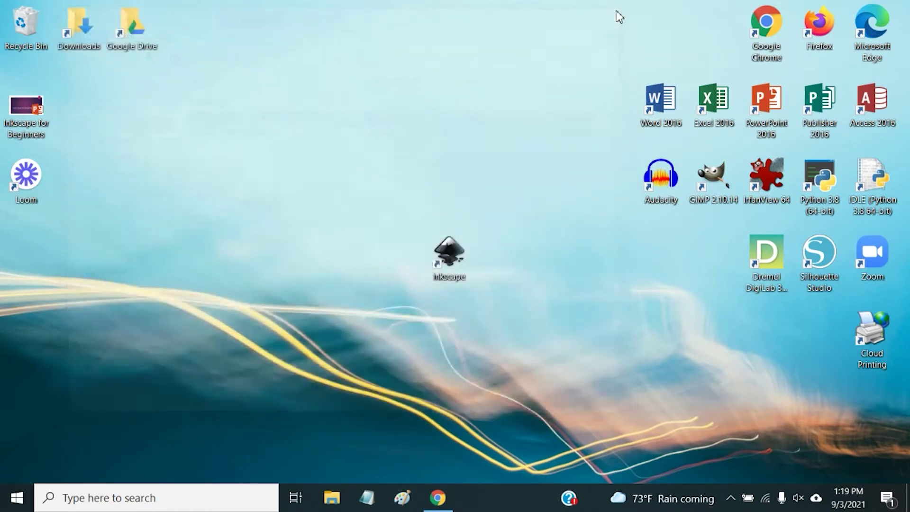
Step: Launch Inkscape from the desktop and create a new document from its welcome screen
left_click(449, 255)
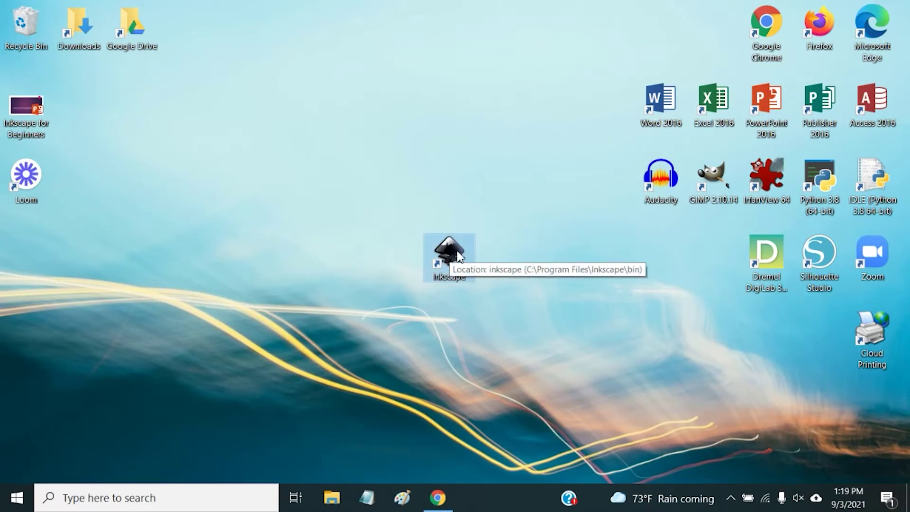
double_click(459, 258)
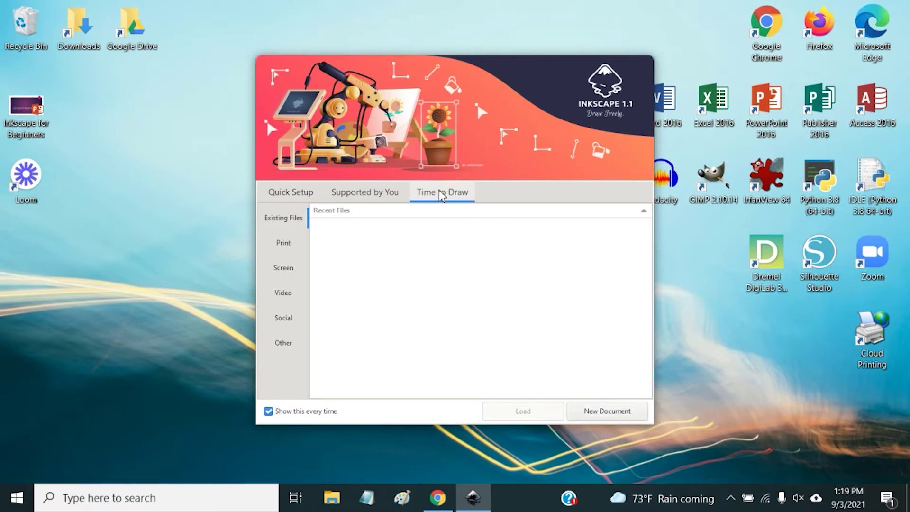
left_click(609, 415)
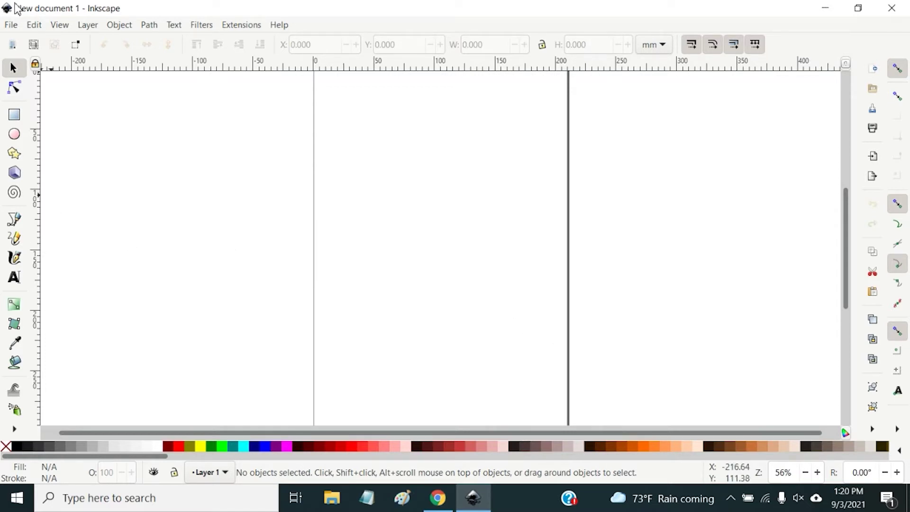
left_click(11, 26)
left_click(388, 23)
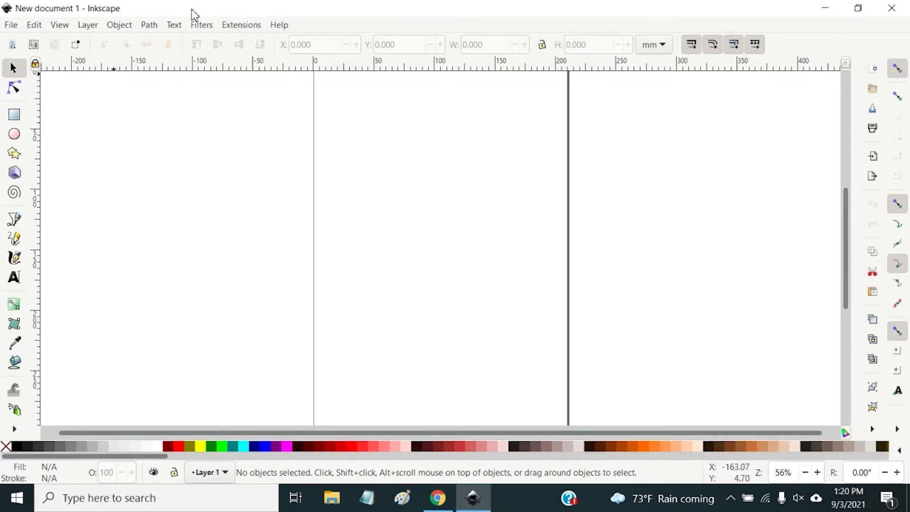
Step: Restore the Inkscape window from full screen and widen it to the screen's right edge
left_click_drag(194, 9, 221, 16)
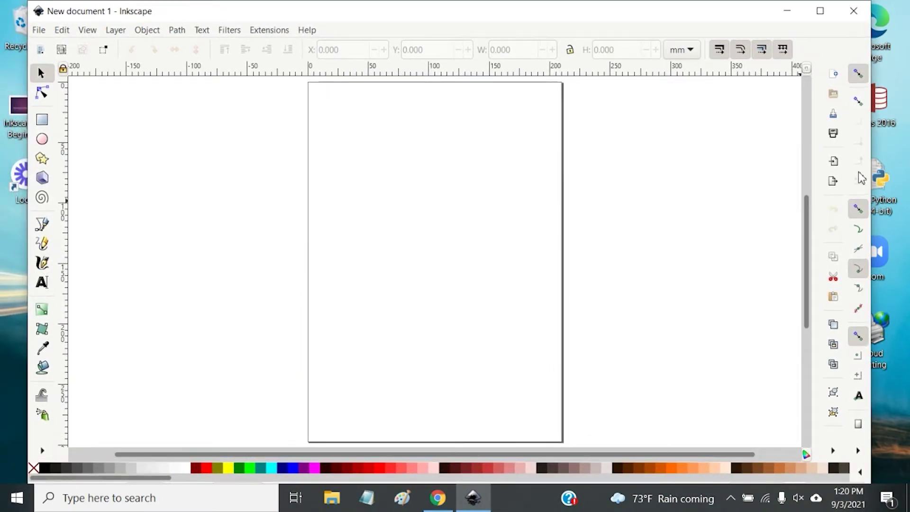
left_click_drag(871, 153, 905, 157)
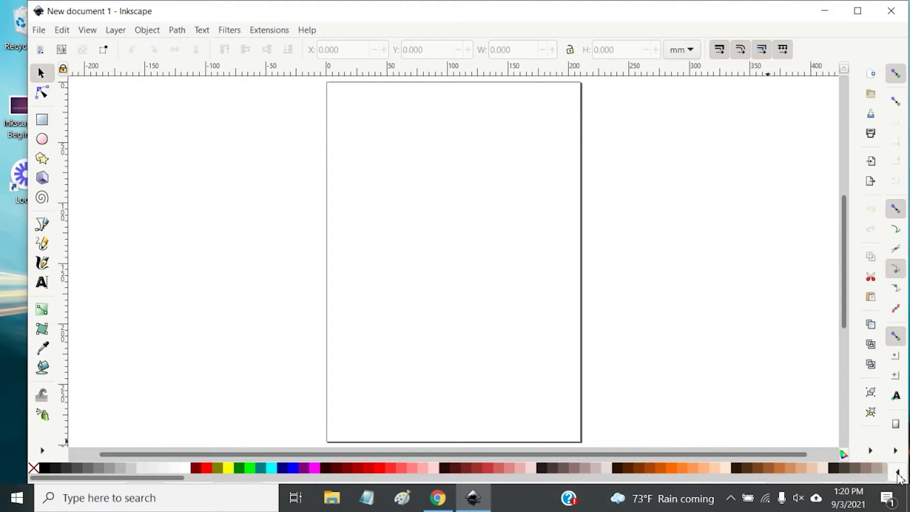
Step: Set the color palette to SVG after trying the Android icon palette, and maximize the window
left_click(896, 473)
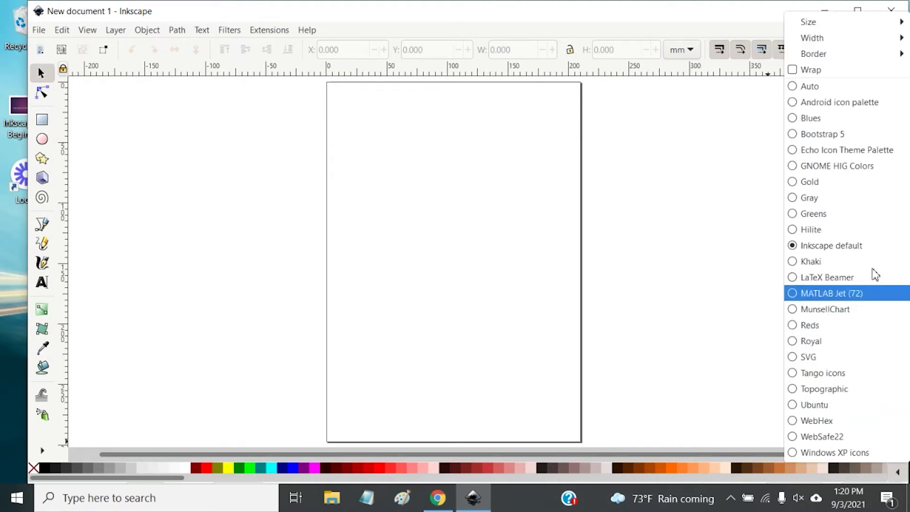
left_click(850, 104)
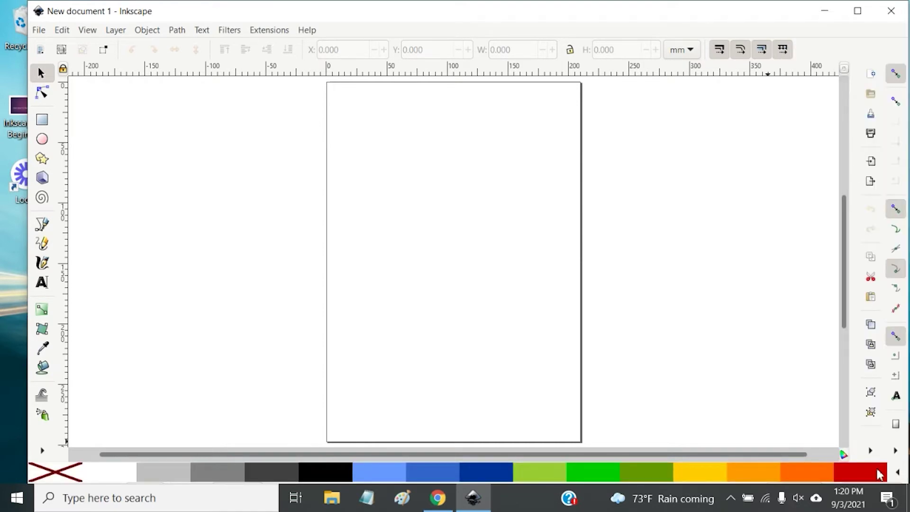
left_click(897, 472)
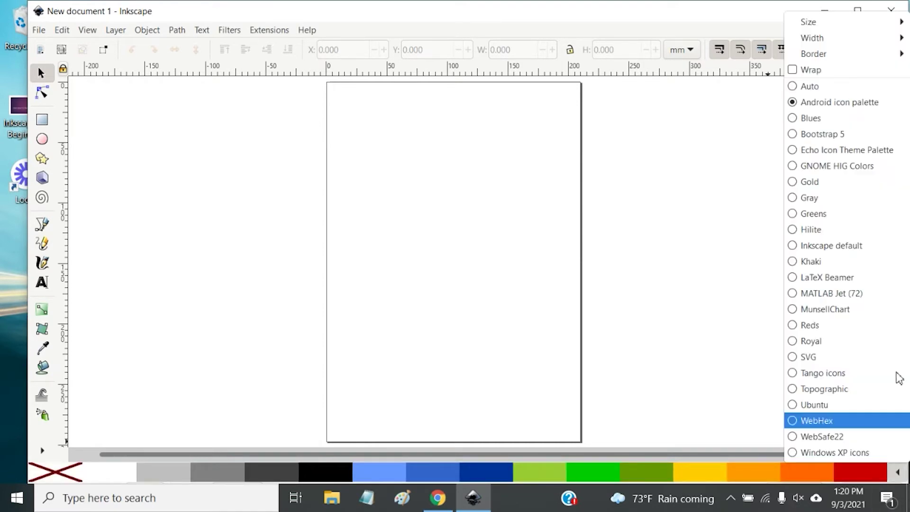
left_click(848, 361)
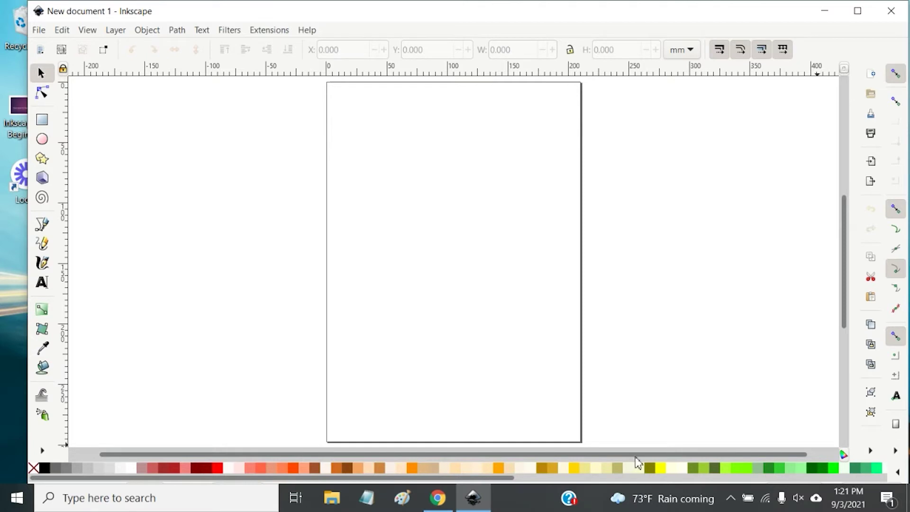
left_click_drag(568, 25, 507, 6)
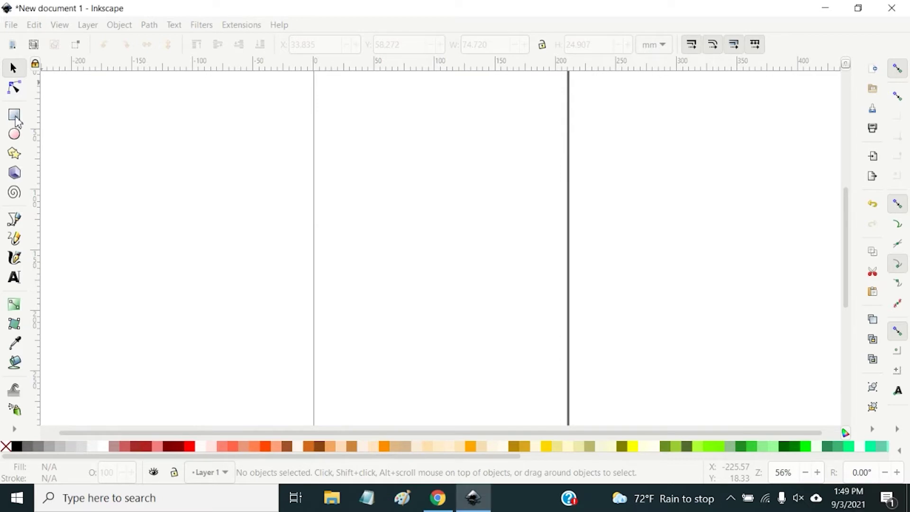
Step: Draw a rectangle about 113 mm wide and 70 mm high in the upper part of the page
left_click(14, 116)
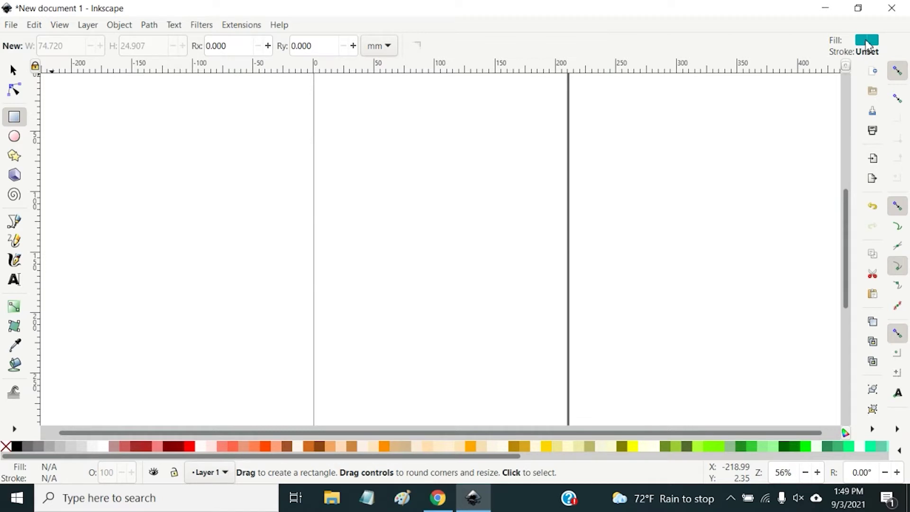
left_click_drag(867, 45, 369, 159)
mouse_move(354, 139)
left_mouse_down()
mouse_move(381, 164)
mouse_move(442, 184)
mouse_move(479, 141)
mouse_move(394, 189)
mouse_move(398, 197)
mouse_move(433, 190)
mouse_move(453, 176)
mouse_move(404, 179)
mouse_move(491, 170)
mouse_move(381, 168)
mouse_move(457, 241)
mouse_move(400, 186)
mouse_move(455, 258)
mouse_move(414, 201)
mouse_move(446, 218)
mouse_move(379, 150)
mouse_move(489, 174)
mouse_move(385, 142)
mouse_move(351, 146)
mouse_move(406, 164)
mouse_move(382, 141)
mouse_move(414, 180)
mouse_move(481, 159)
mouse_move(457, 195)
mouse_move(375, 151)
mouse_move(491, 224)
left_mouse_up()
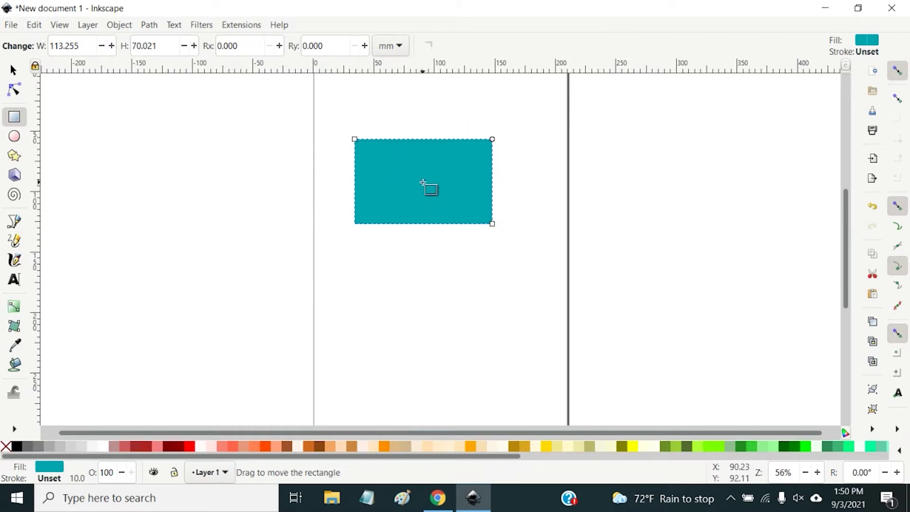
Step: Move the rectangle slightly down and right on the page and resize it from two opposite corners to about 107 by 77 mm
left_click_drag(424, 186, 435, 203)
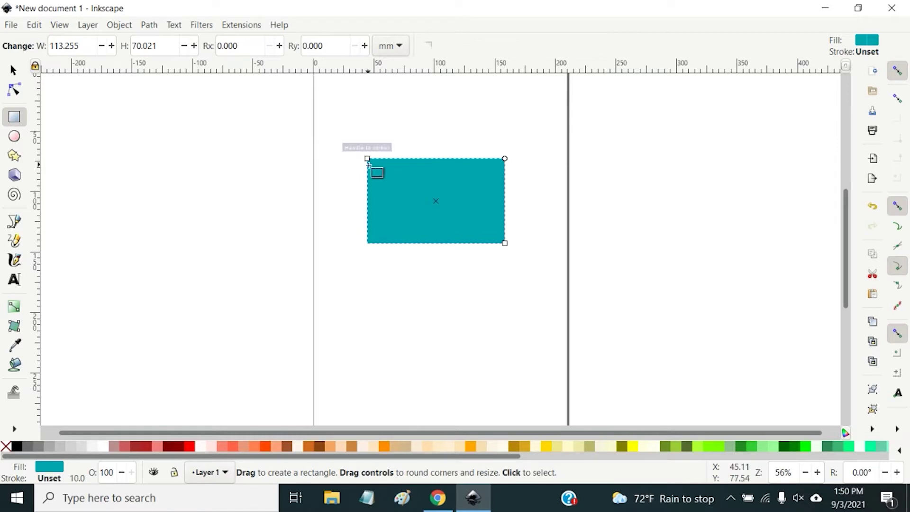
left_click_drag(369, 164, 392, 185)
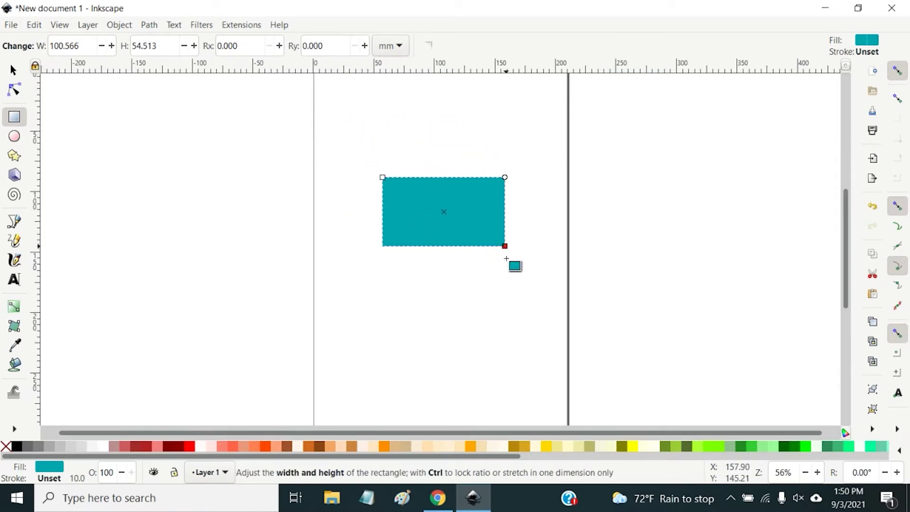
mouse_move(506, 259)
left_mouse_down()
mouse_move(463, 299)
mouse_move(517, 273)
mouse_move(429, 320)
mouse_move(475, 255)
mouse_move(497, 279)
mouse_move(476, 294)
mouse_move(513, 270)
left_mouse_up()
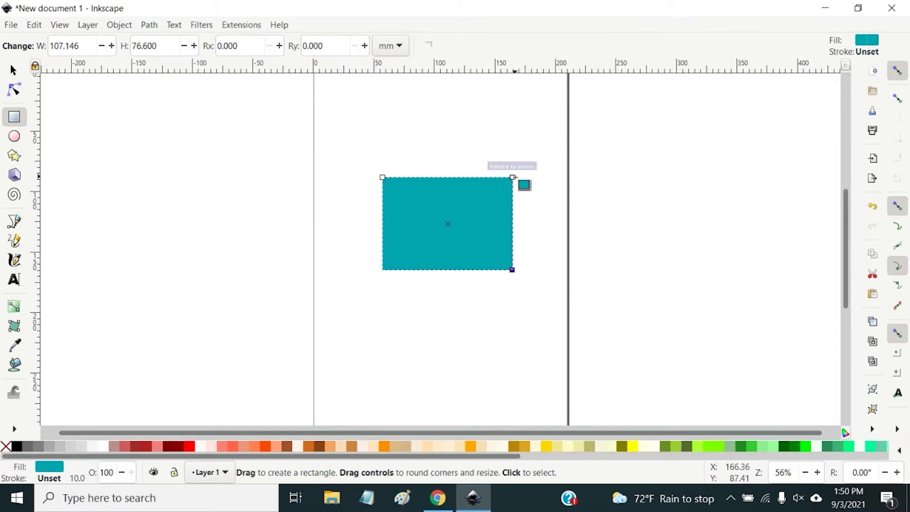
Step: Round the rectangle's corners to a radius of about 14 mm and delete the small stray rectangle beside it
left_click_drag(512, 177, 540, 203)
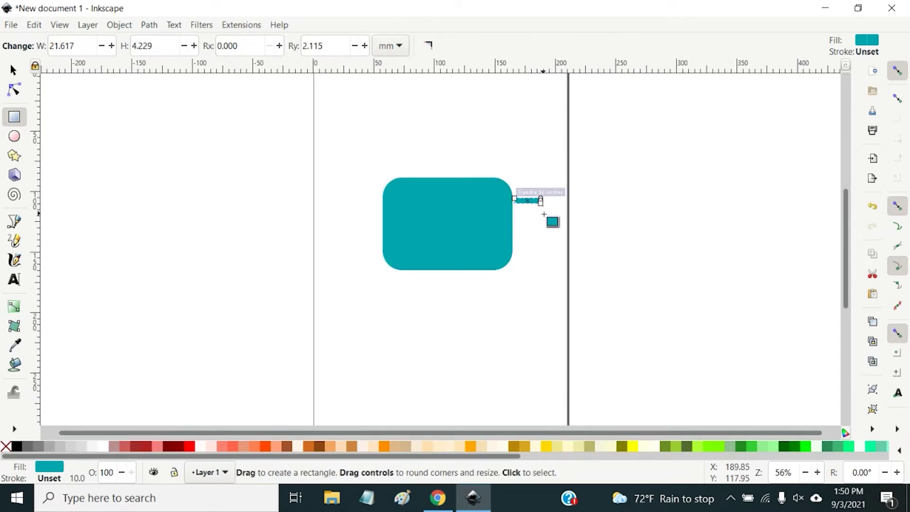
key("Delete")
left_click(489, 196)
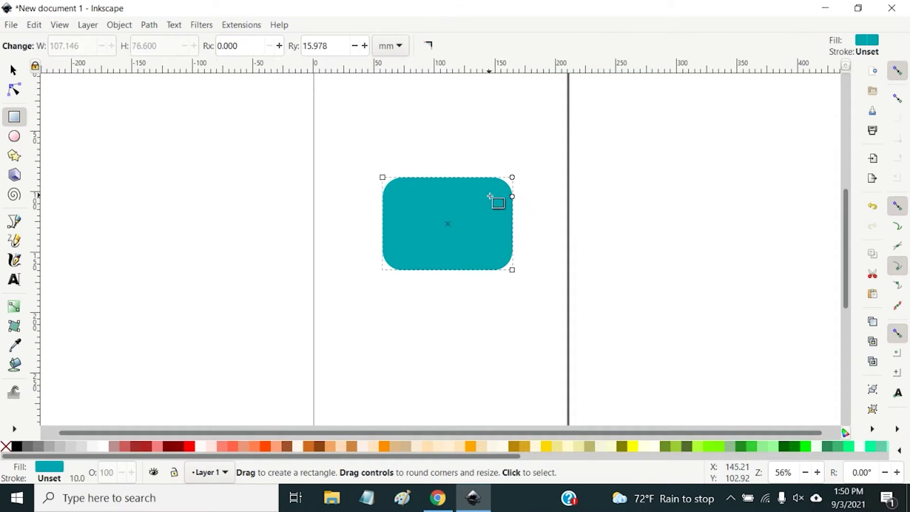
mouse_move(512, 197)
left_mouse_down()
mouse_move(514, 178)
mouse_move(517, 203)
mouse_move(521, 195)
left_mouse_up()
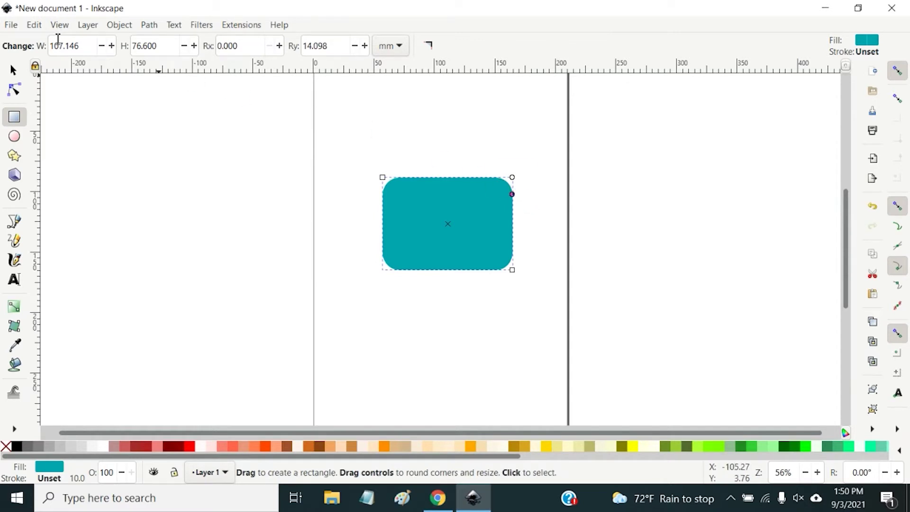
Step: Set the rectangle's width to 50 mm and its vertical corner radius to 0
left_click_drag(85, 46, 42, 49)
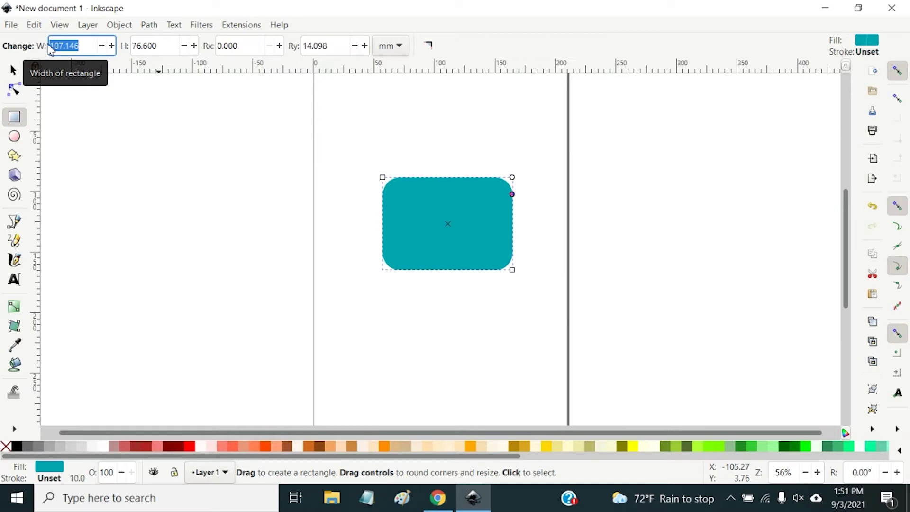
type("50")
key("Return")
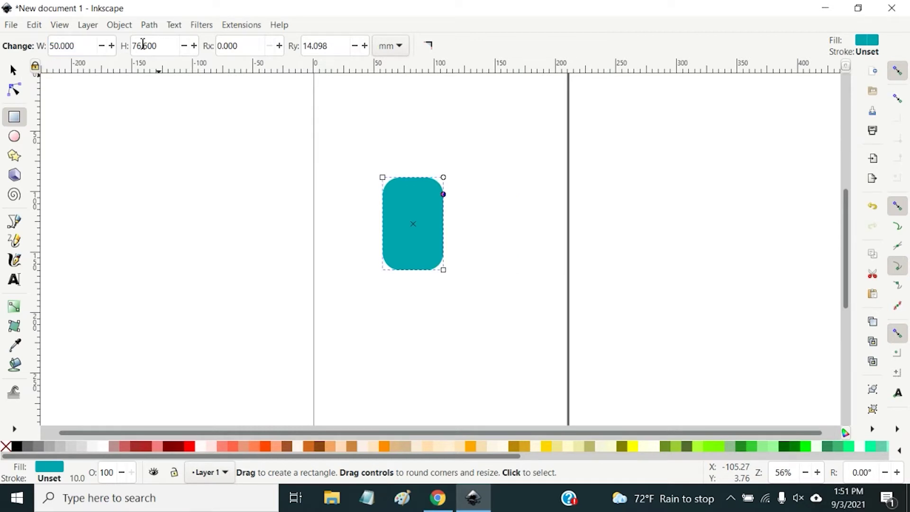
left_click_drag(342, 47, 249, 55)
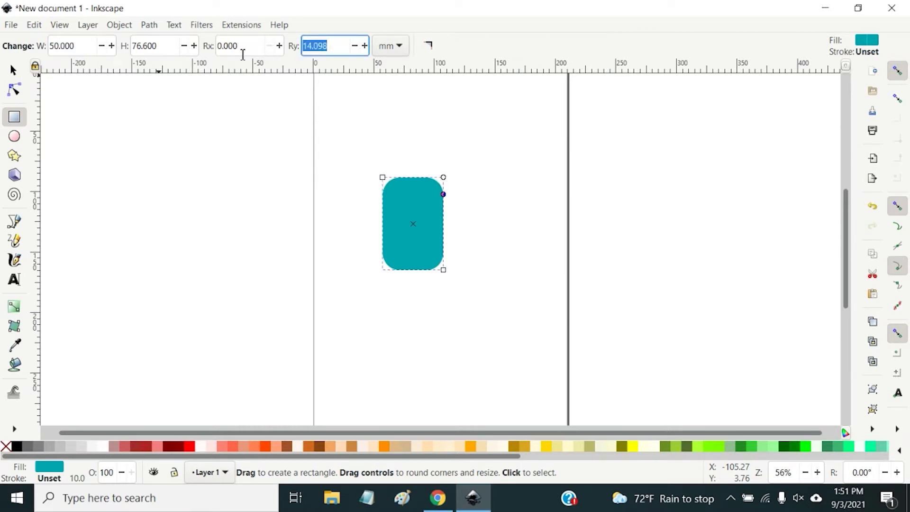
type("0")
key("Return")
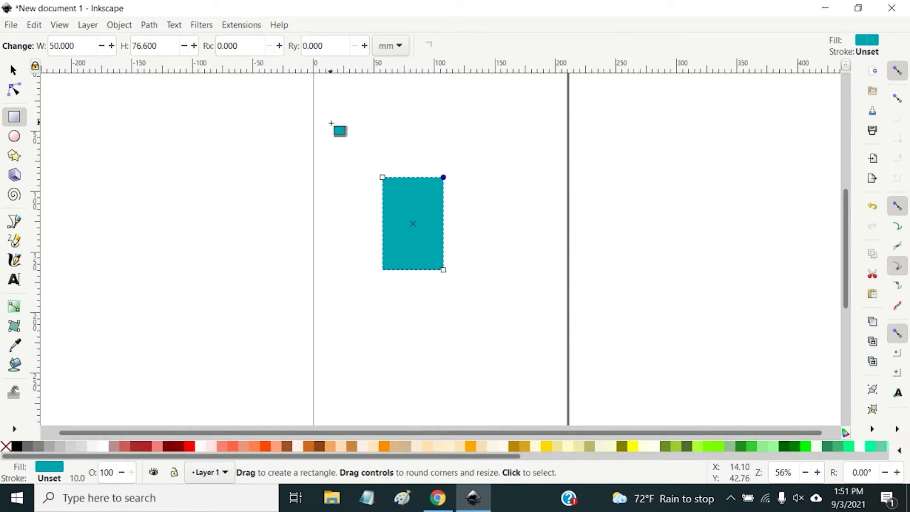
Step: Open the rectangle's Fill and Stroke settings and look through the RGB, HSL, HSV, CMYK and Wheel modes for its flat fill
left_click(120, 26)
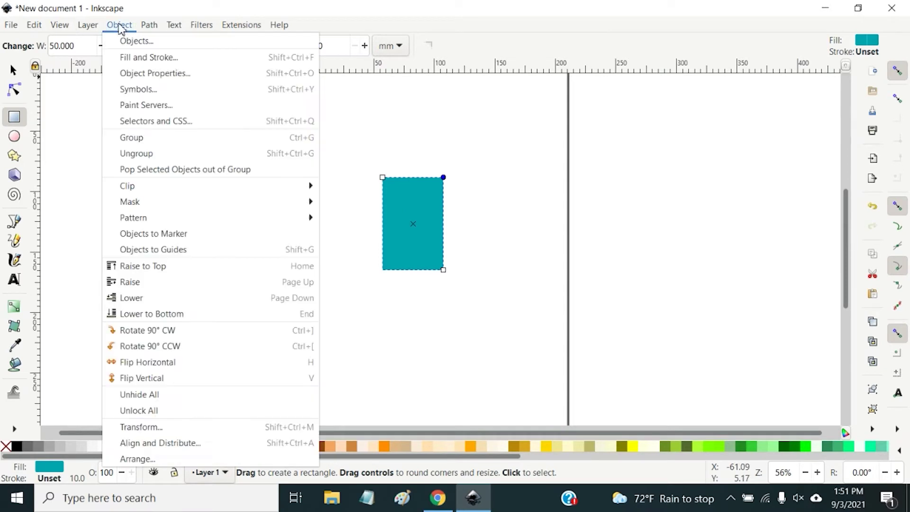
left_click(131, 61)
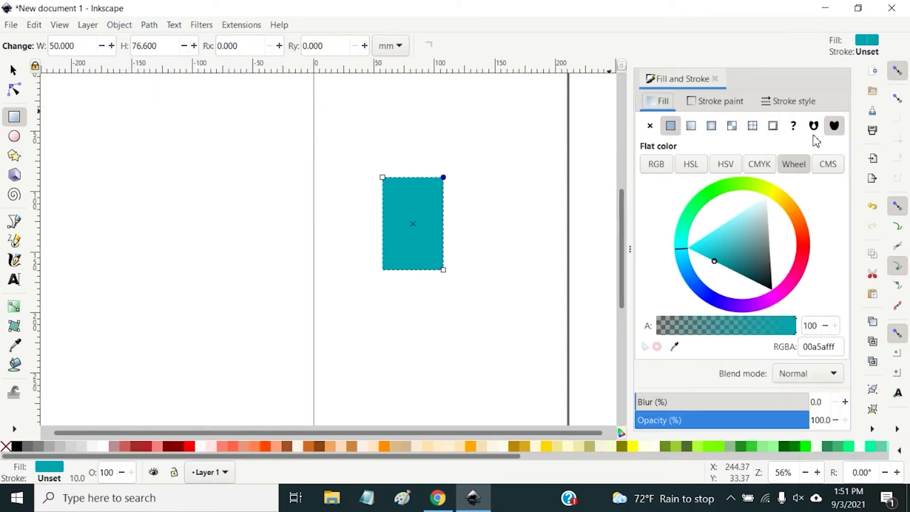
left_click(660, 165)
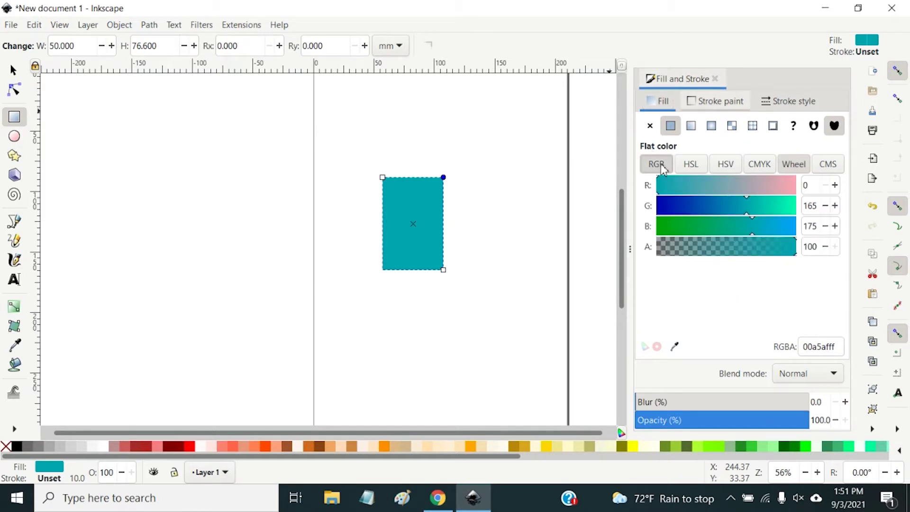
left_click(690, 165)
left_click(725, 166)
left_click(758, 164)
left_click(789, 165)
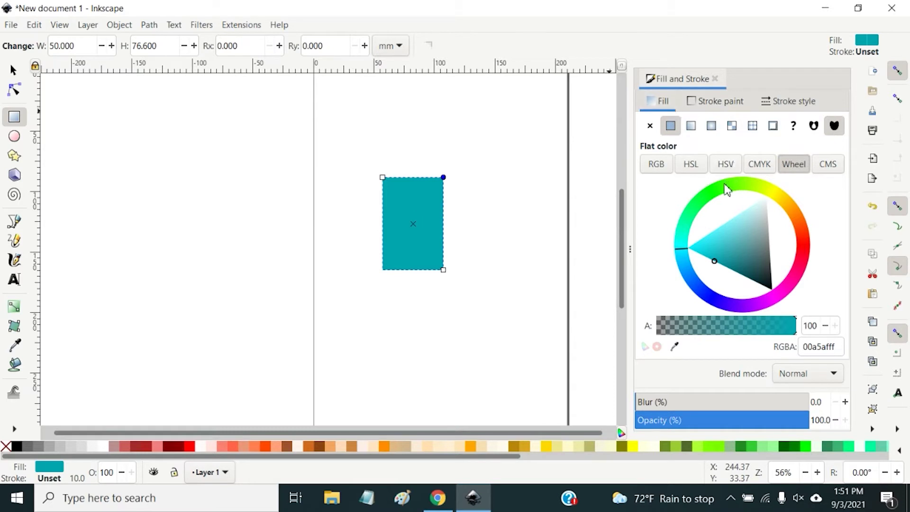
Step: Change the rectangle's fill to a medium blue-violet with the color wheel after trying darker shades
left_click_drag(730, 192, 728, 273)
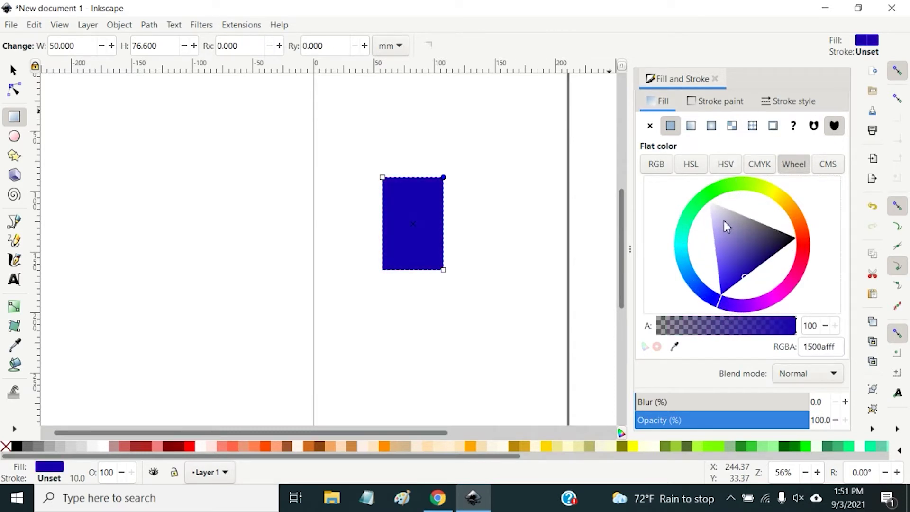
left_click_drag(726, 226, 768, 243)
left_click_drag(736, 269, 773, 240)
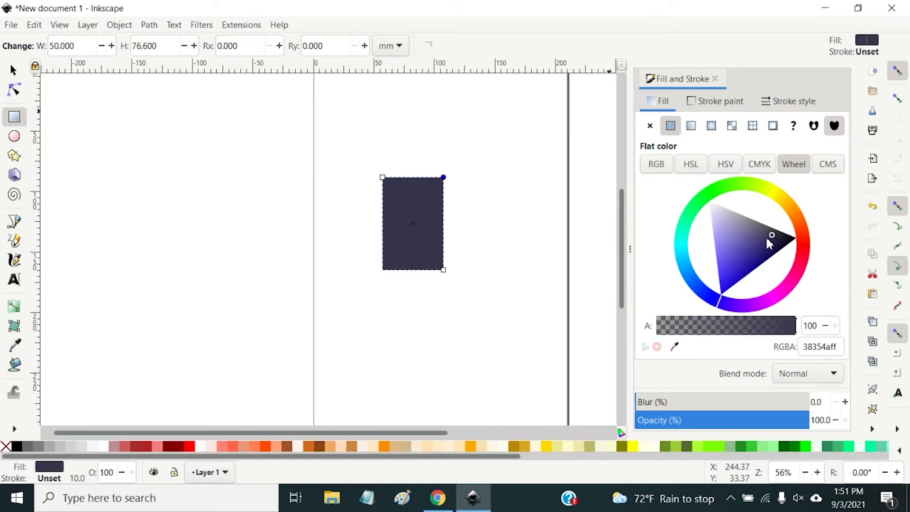
left_click(737, 268)
Step: Give the rectangle a flat black stroke 0.25 mm wide with a solid line
left_click(716, 101)
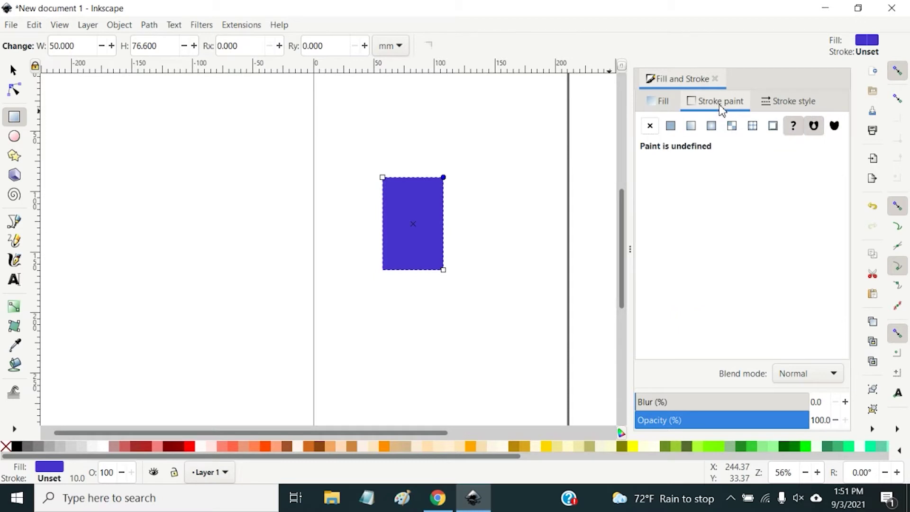
left_click(673, 131)
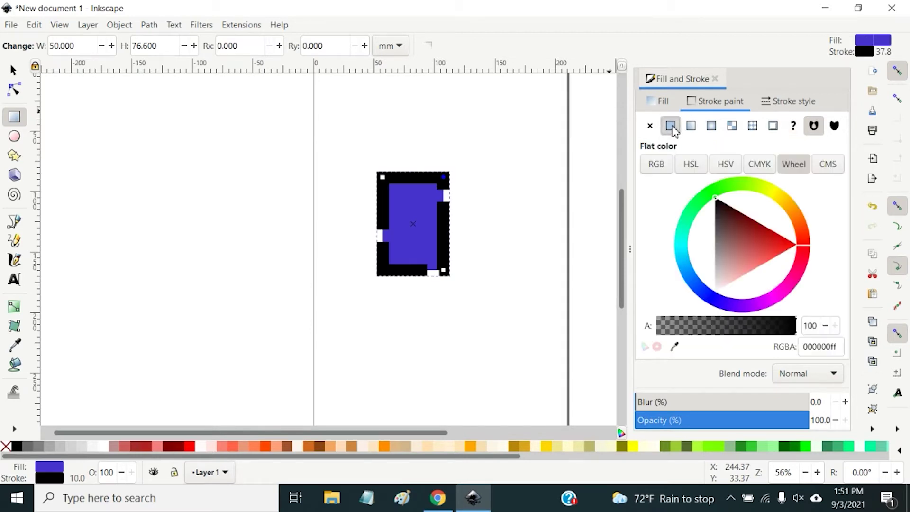
left_click(809, 108)
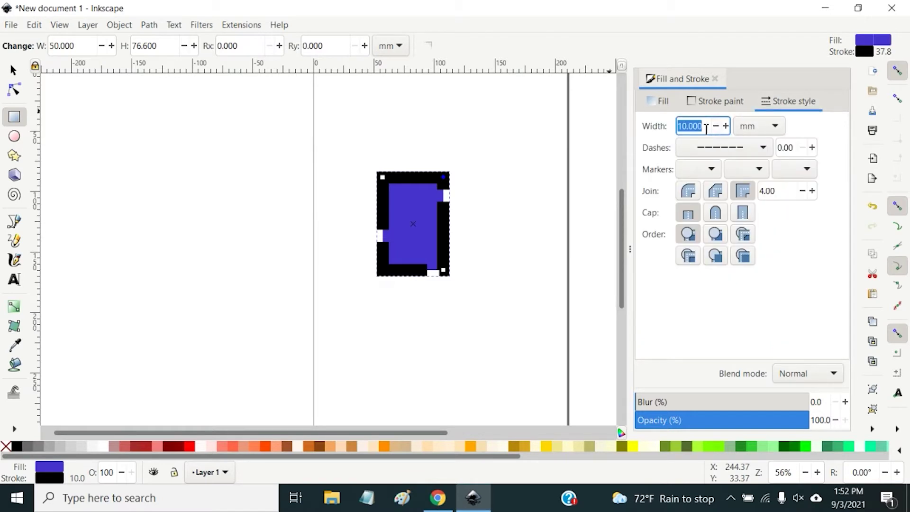
key("BackSpace")
key("Return")
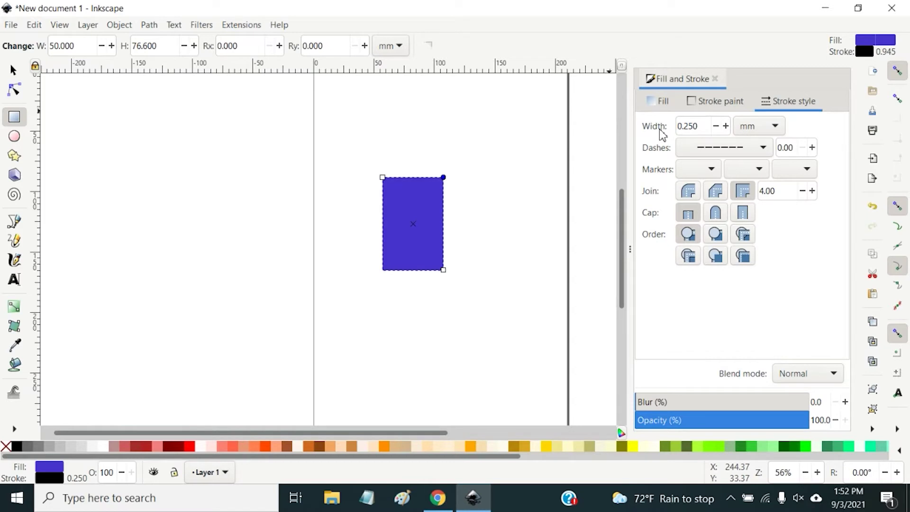
left_click(720, 148)
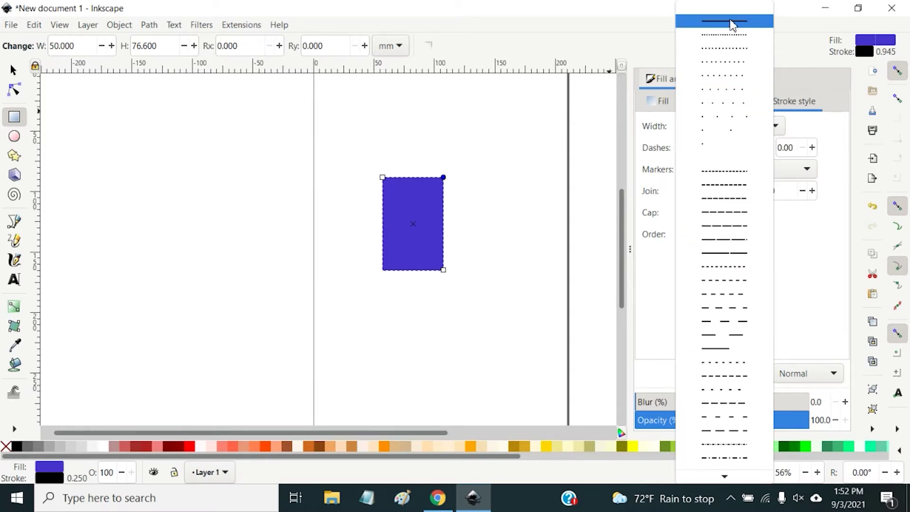
left_click(724, 23)
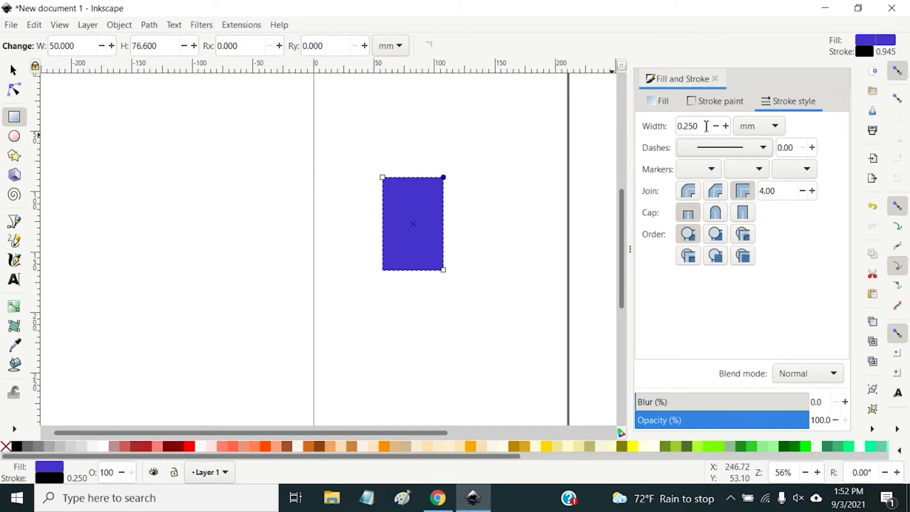
Step: Set the rectangle's stroke width to 5 mm and apply the short, evenly dashed line pattern
left_click_drag(705, 126, 659, 125)
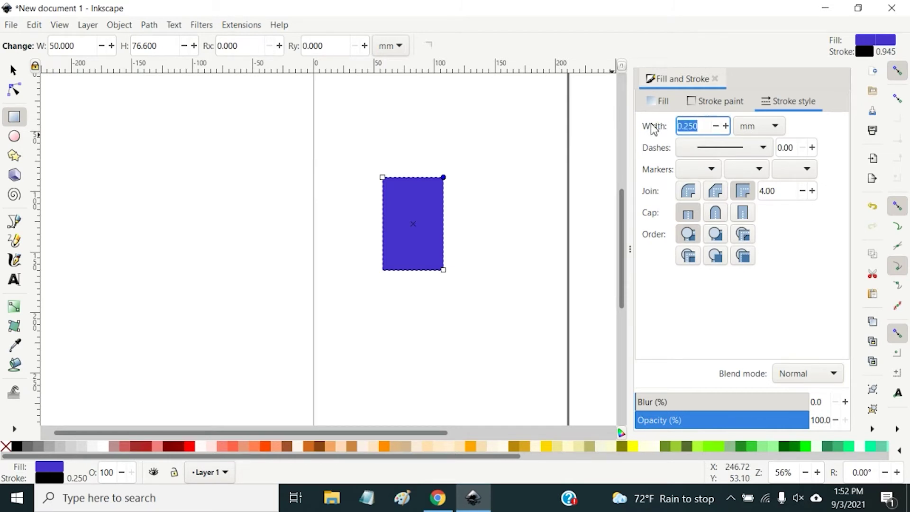
type("5")
key("Return")
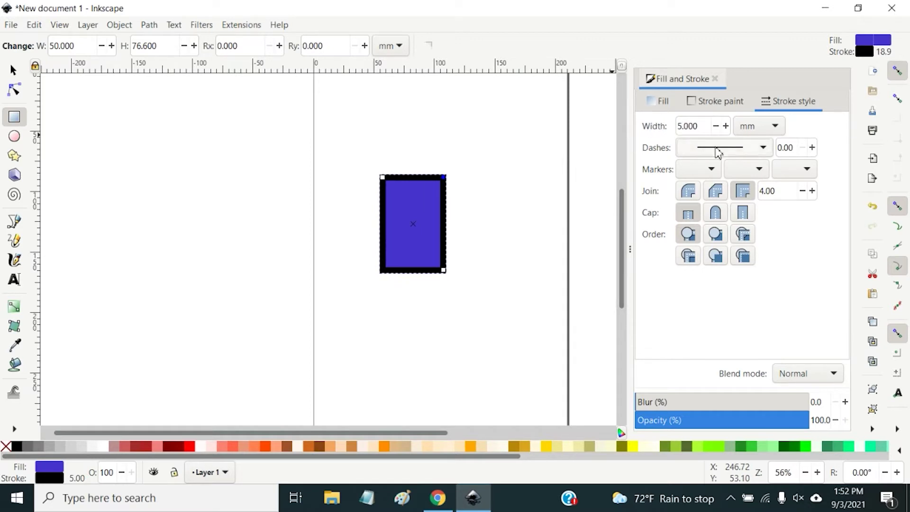
left_click(748, 148)
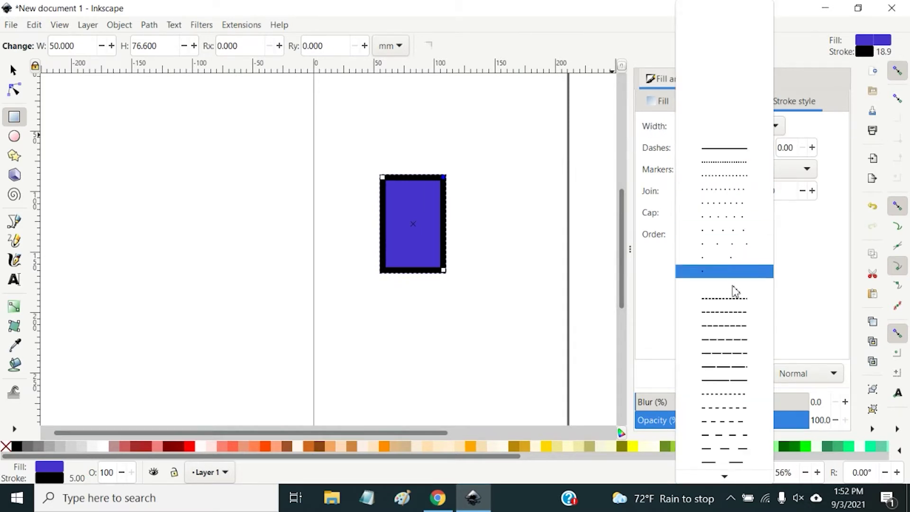
left_click(734, 299)
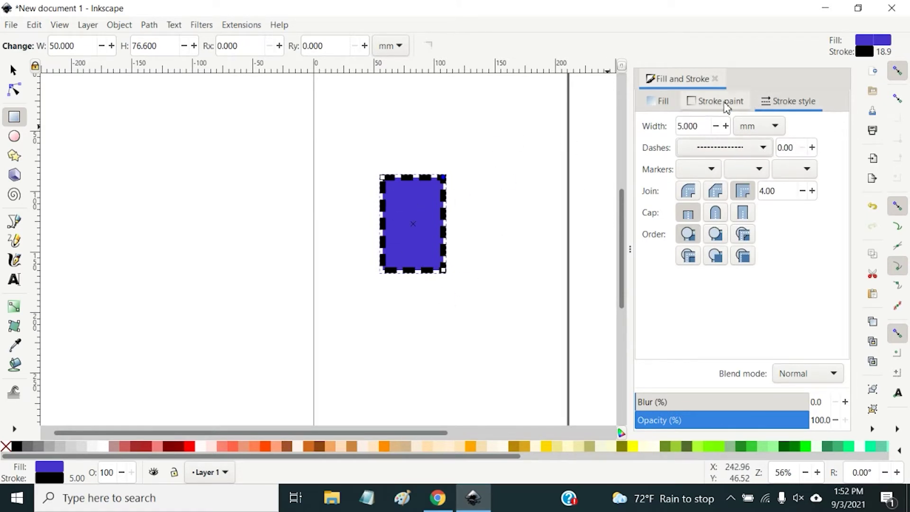
Step: Recolor the dashed stroke with the color wheel, first red and finally yellow (e3cb06ff)
left_click(714, 108)
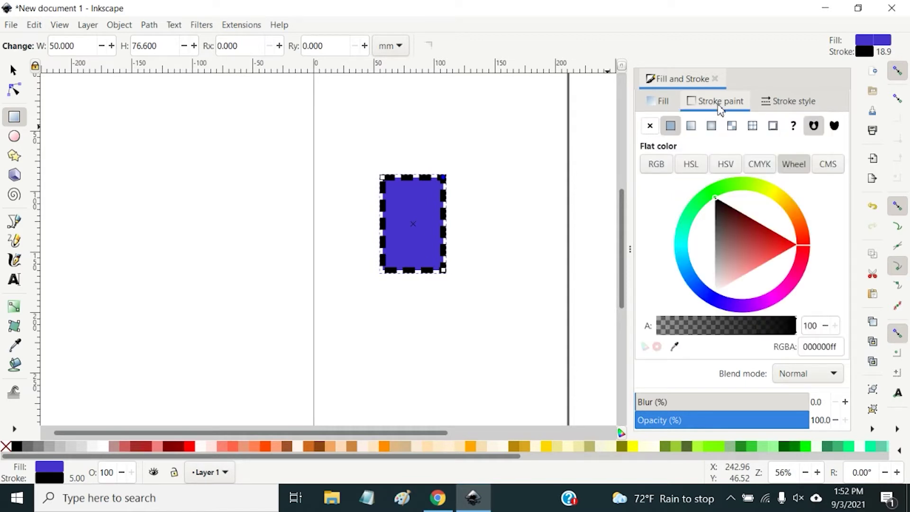
left_click(762, 247)
mouse_move(762, 247)
left_mouse_down()
mouse_move(720, 235)
mouse_move(772, 232)
mouse_move(737, 259)
mouse_move(785, 240)
left_mouse_up()
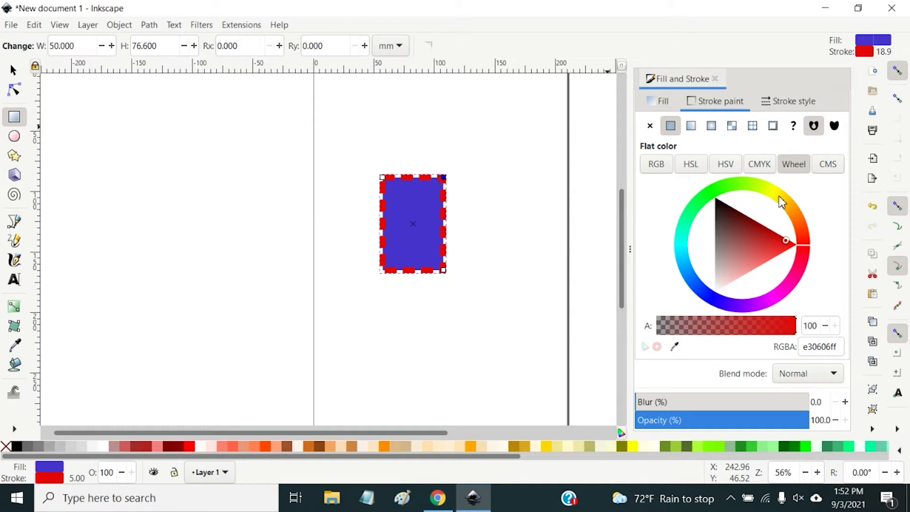
left_click(780, 199)
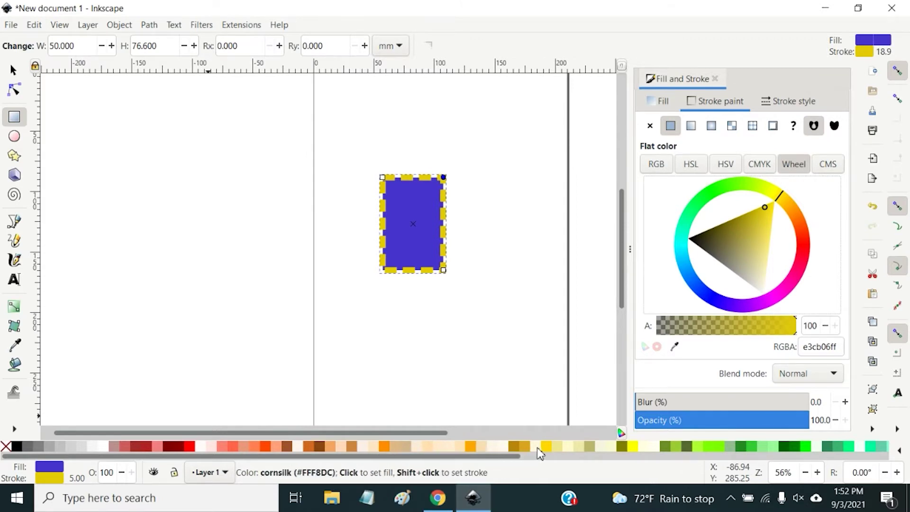
Step: Give the rectangle a maroon stroke (800000ff) and a yellow-green fill from the palette, and switch the palette to Blues
left_click(169, 449, "shift")
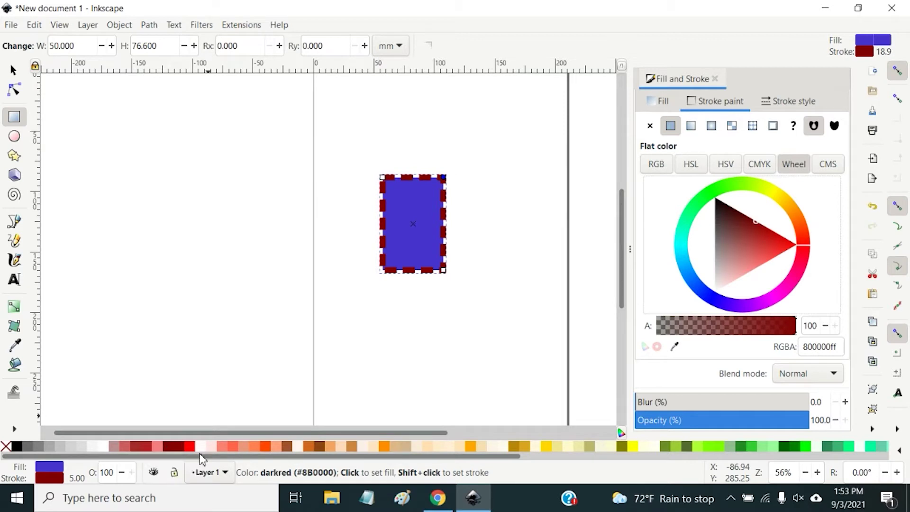
left_click(698, 447)
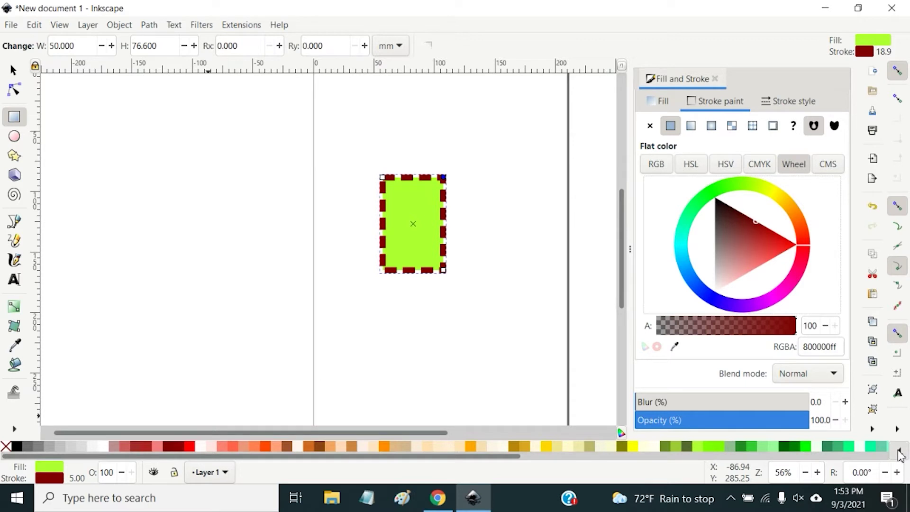
left_click(898, 450)
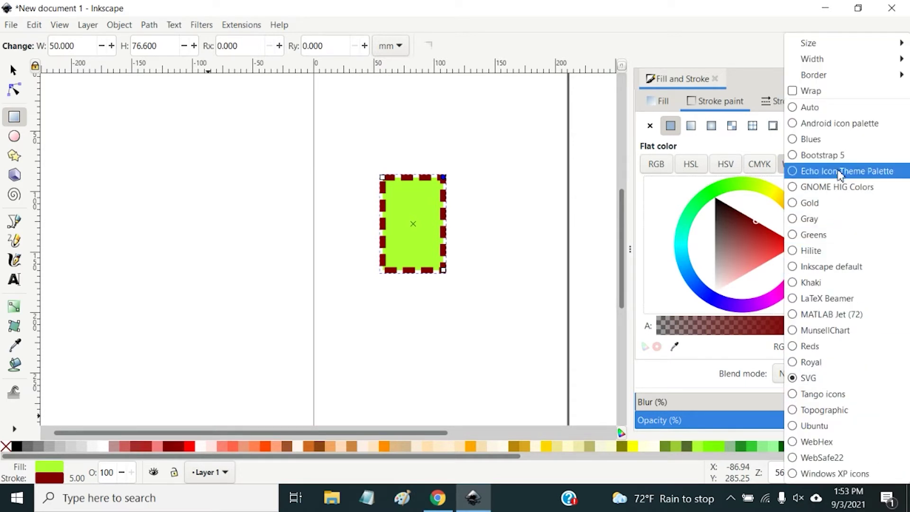
left_click(839, 141)
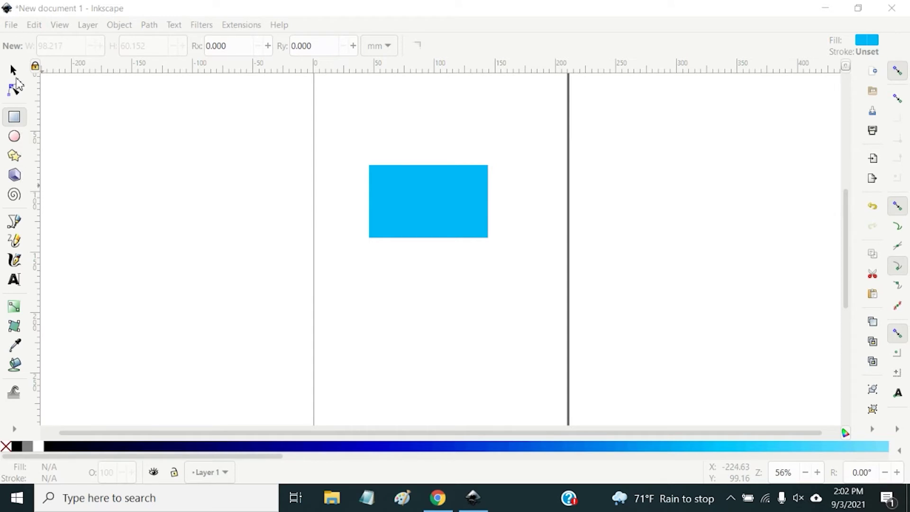
Step: Enlarge the blue rectangle to about 128 × 86 mm and move it to about X 37, Y 75 mm
left_click(13, 71)
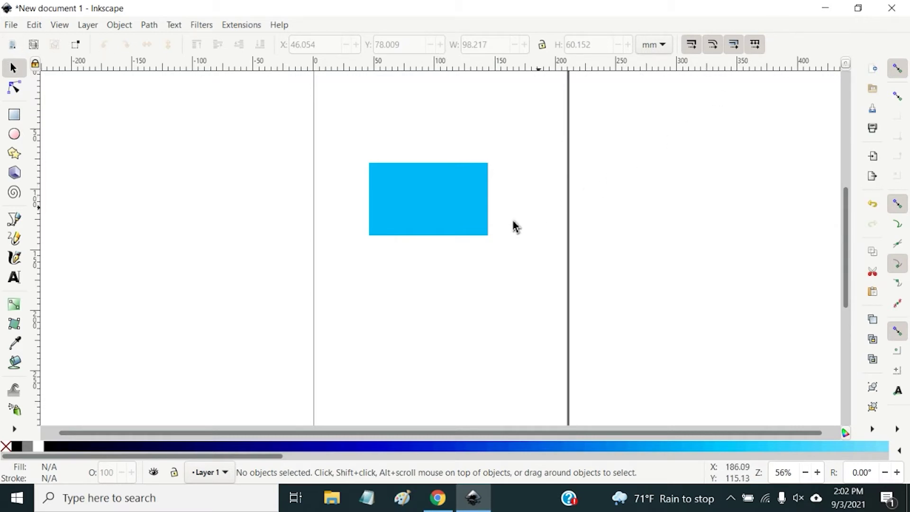
left_click(423, 210)
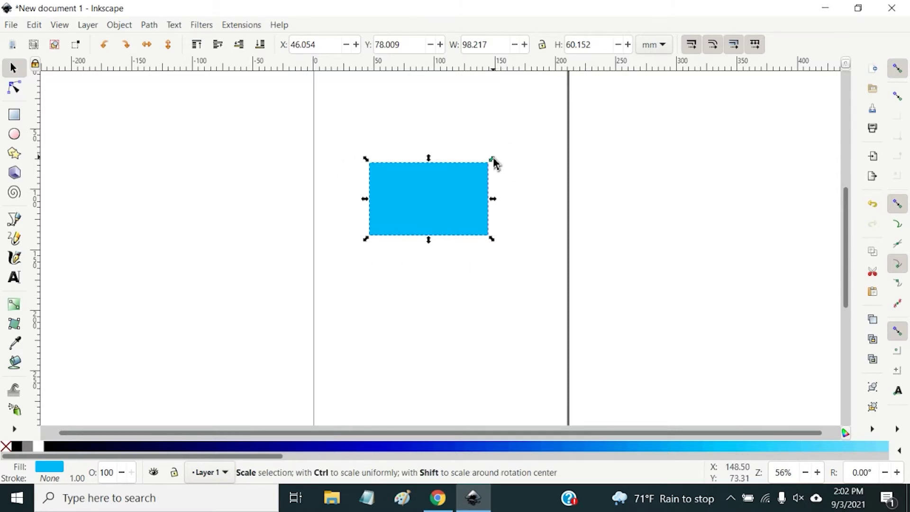
left_click_drag(492, 160, 531, 145)
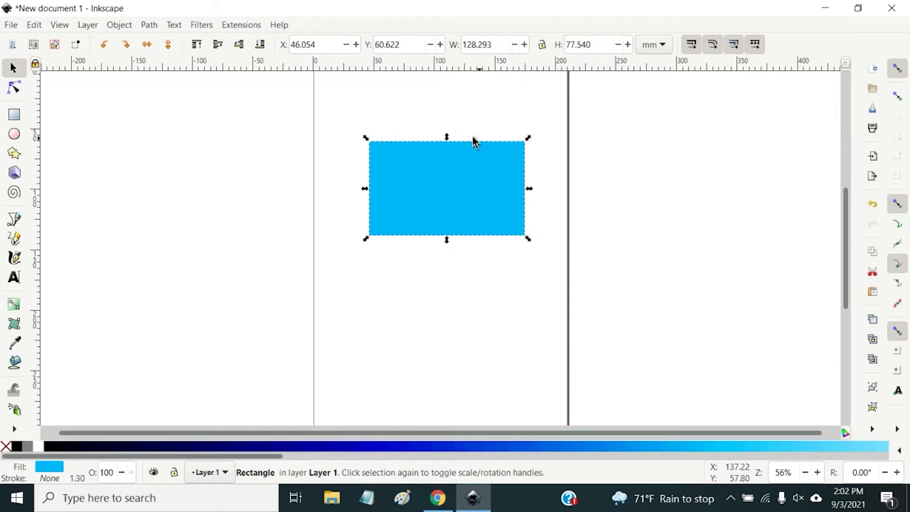
mouse_move(447, 139)
left_mouse_down()
mouse_move(445, 177)
mouse_move(455, 138)
mouse_move(456, 213)
mouse_move(433, 113)
mouse_move(463, 212)
mouse_move(450, 115)
mouse_move(450, 213)
mouse_move(444, 132)
left_mouse_up()
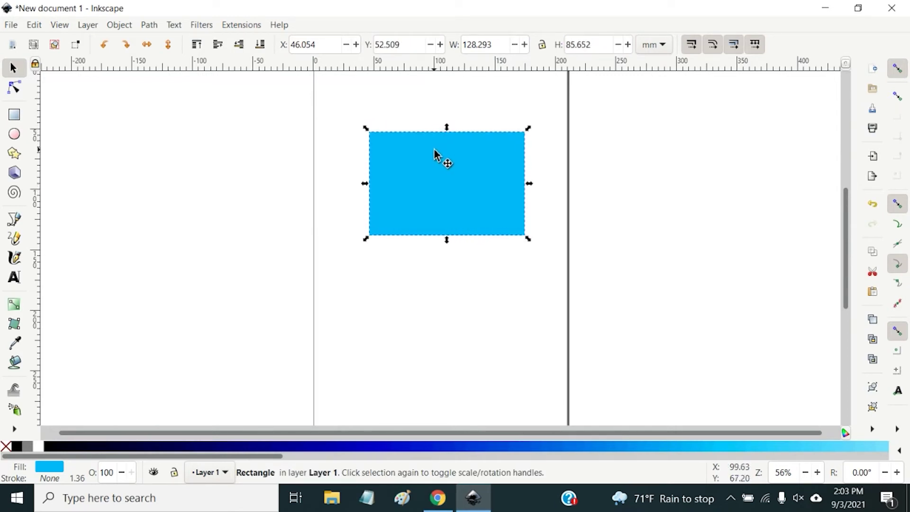
left_click_drag(440, 151, 423, 182)
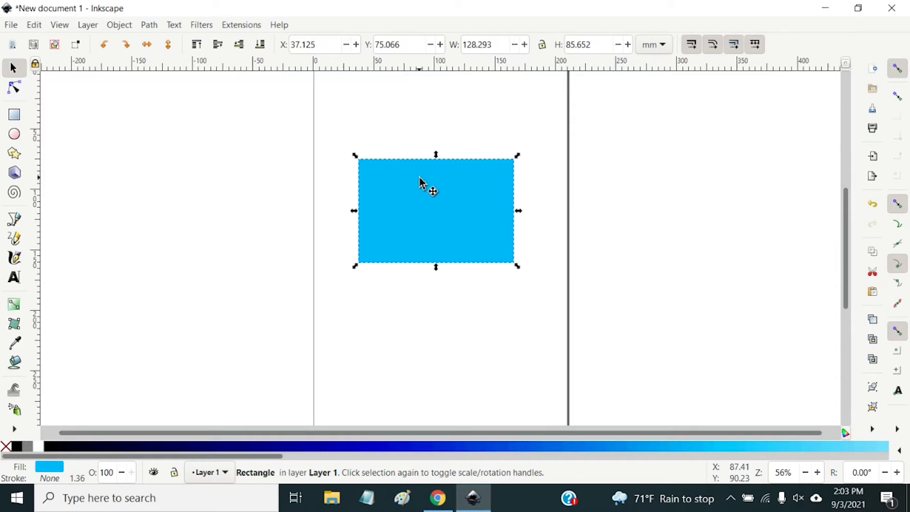
Step: Rotate the rectangle slightly, skew it into a right-leaning parallelogram, and rotate it slightly counterclockwise about a center moved near its lower-left corner
left_click(428, 212)
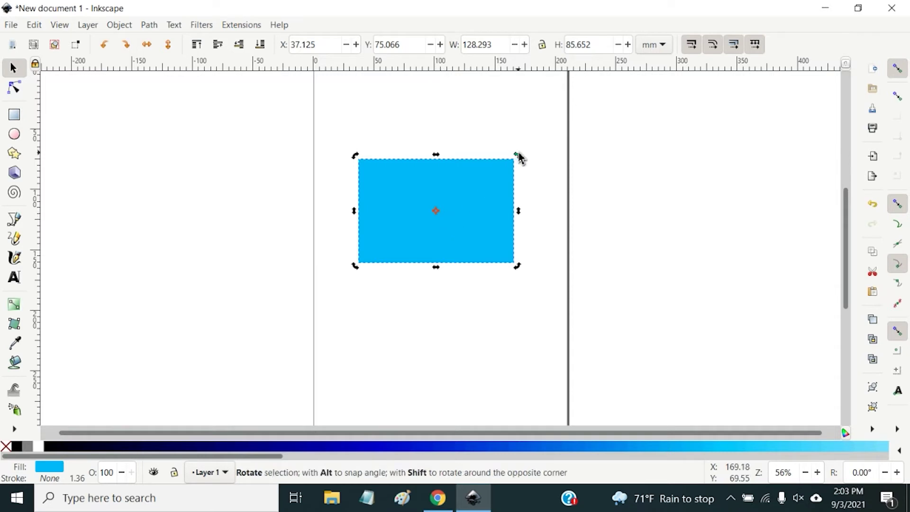
left_click_drag(518, 154, 505, 174)
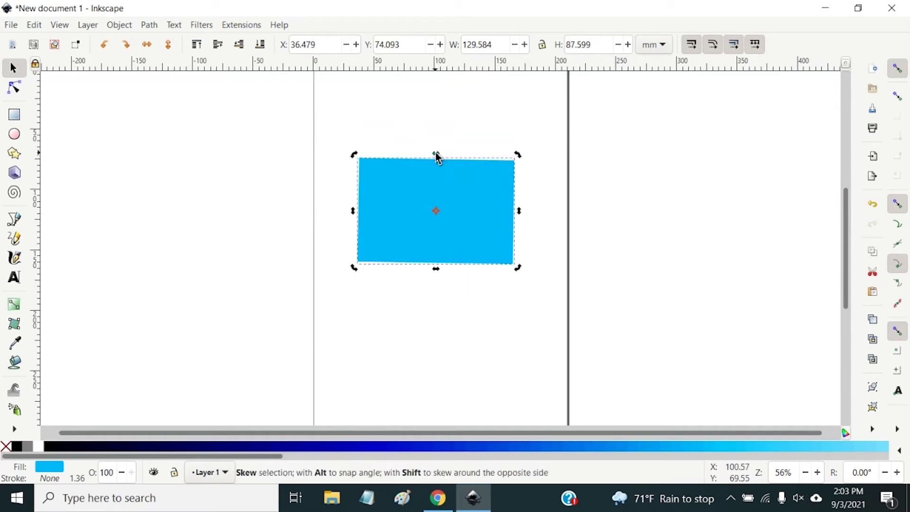
left_click_drag(436, 157, 461, 161)
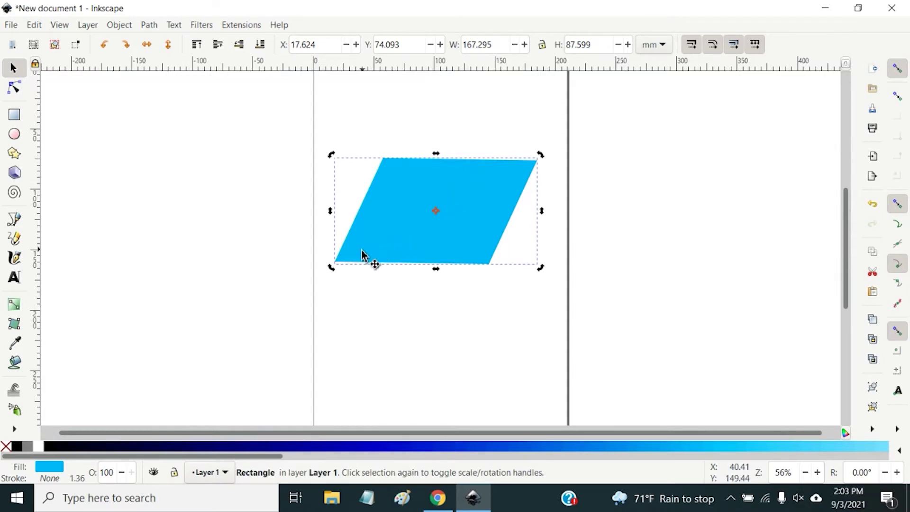
left_click_drag(431, 216, 348, 259)
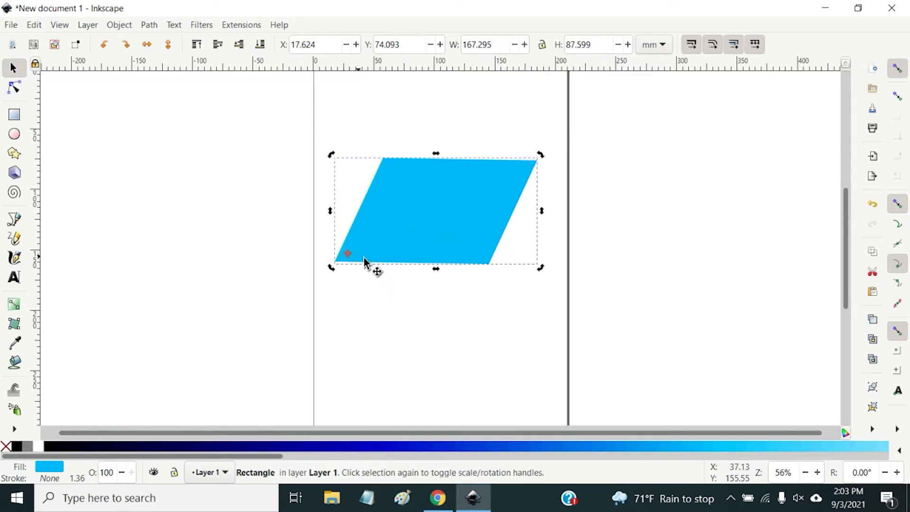
left_click_drag(538, 155, 551, 133)
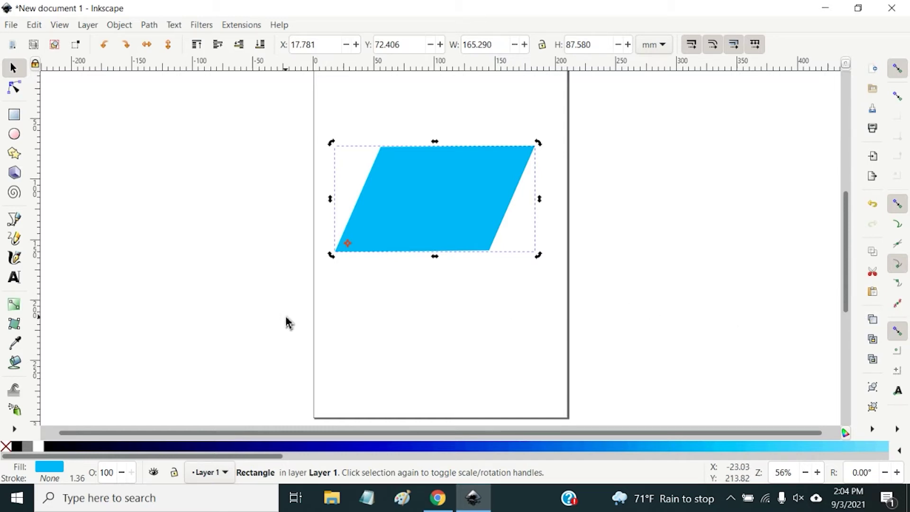
Step: Cut the blue parallelogram and paste it back lower on the page
left_click(872, 273)
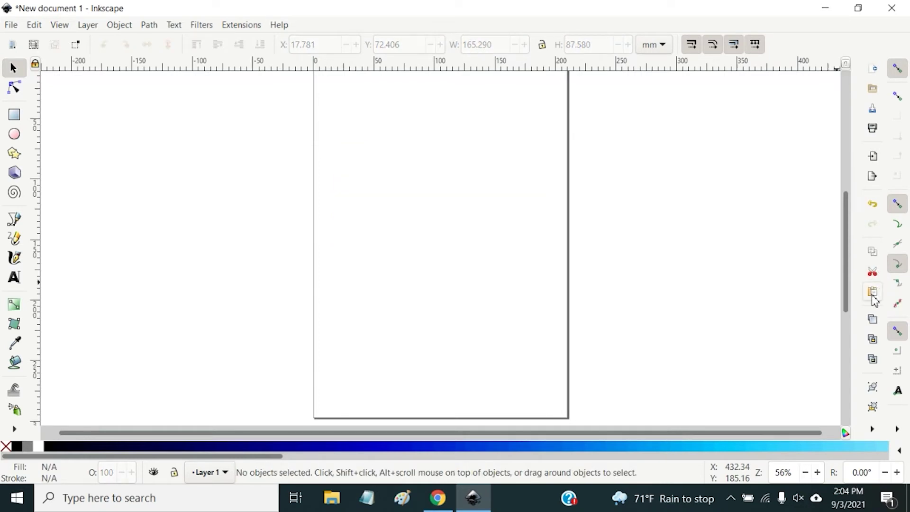
left_click(875, 292)
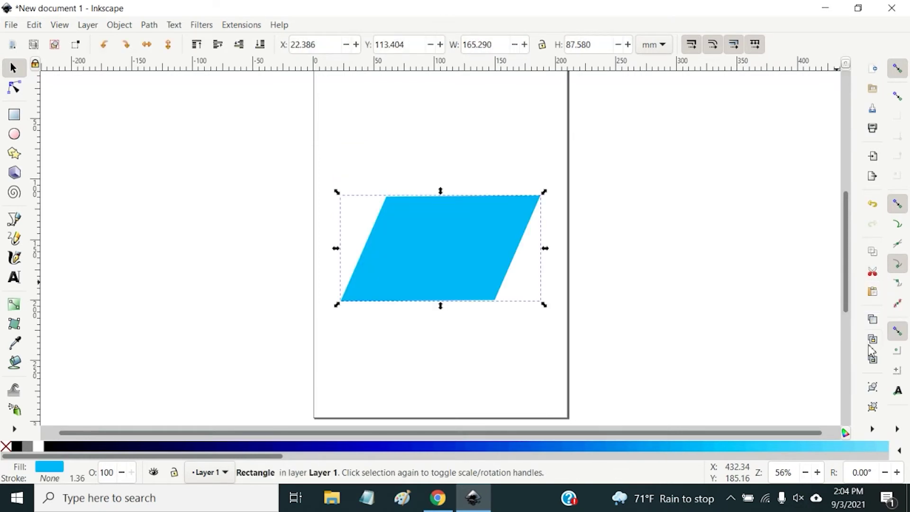
Step: Duplicate the parallelogram, move the copy directly below the original, and delete the copy
left_click(874, 323)
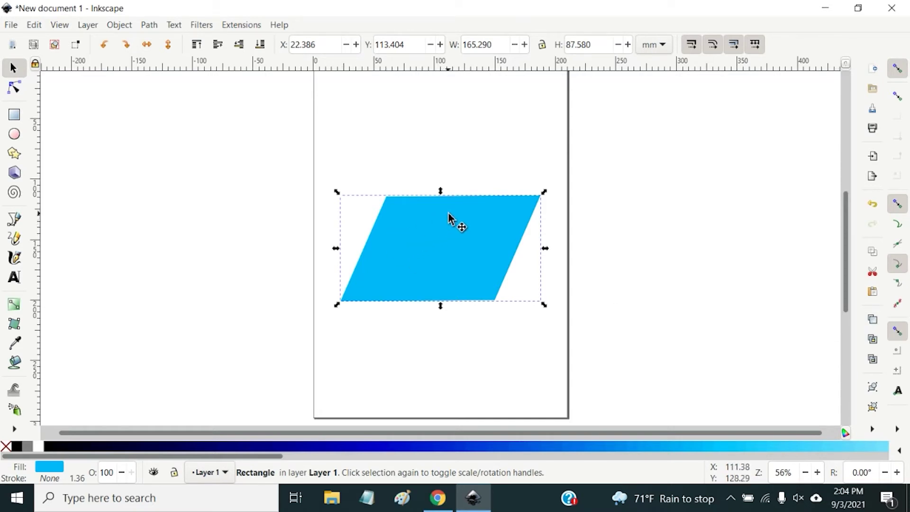
left_click_drag(448, 224, 444, 332)
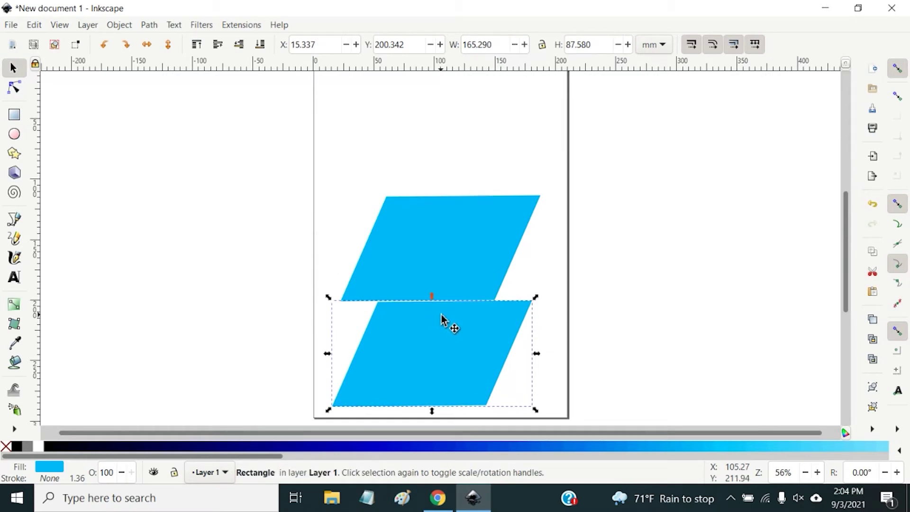
key("Delete")
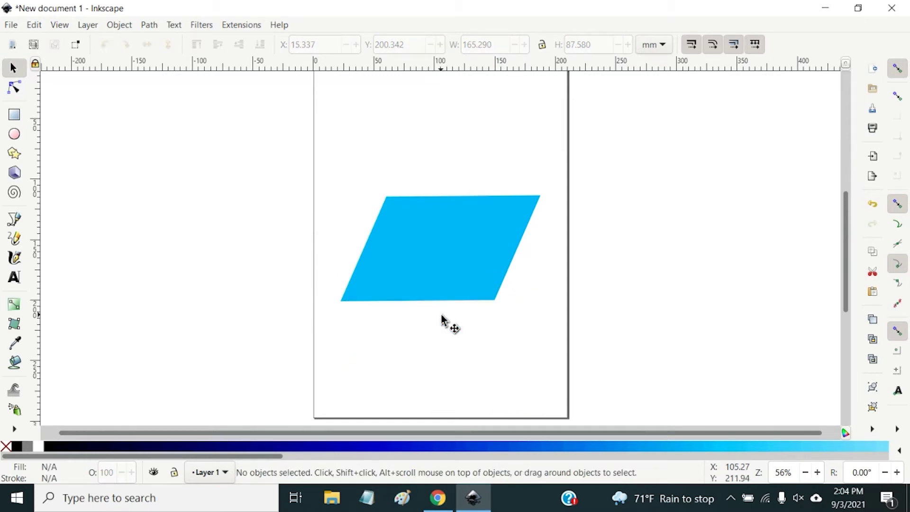
Step: Draw a rectangle about 102 × 84 mm overlapping the parallelogram's upper left and another about 73 × 88 mm overlapping its lower right
left_click(17, 119)
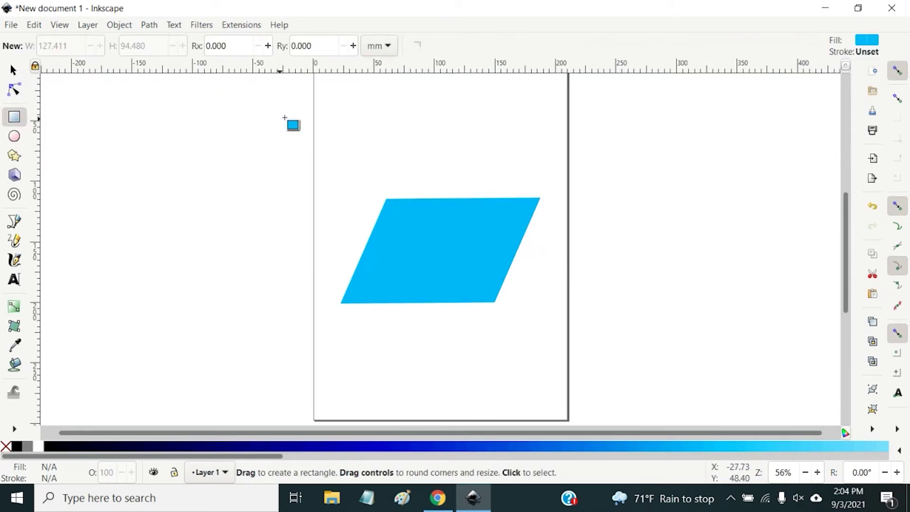
left_click_drag(349, 113, 471, 213)
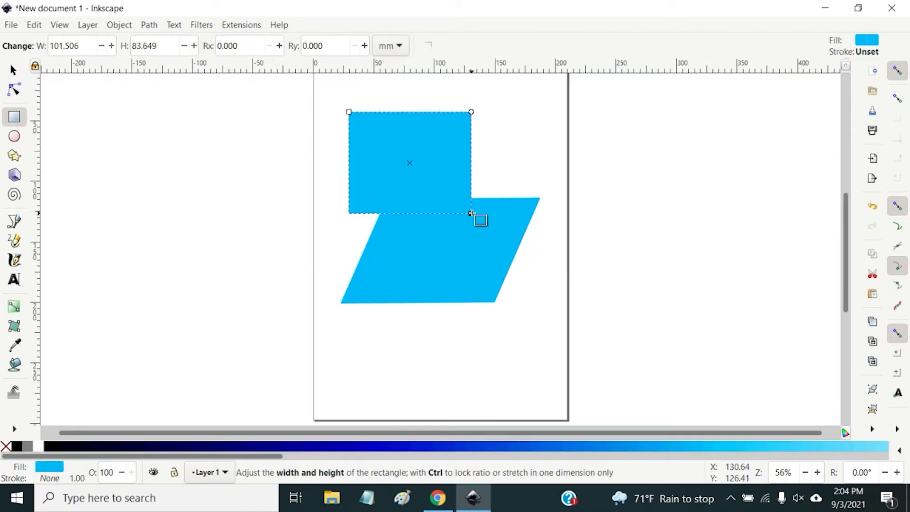
left_click_drag(458, 278, 547, 384)
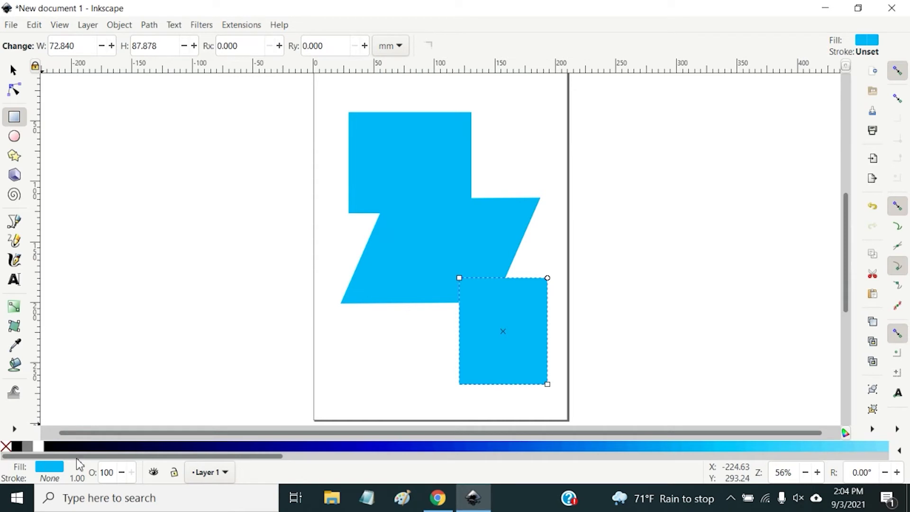
Step: Fill the lower rectangle with red (f80019ff) and the upper rectangle with yellow (f8f100ff) using the color wheel
left_click(56, 466)
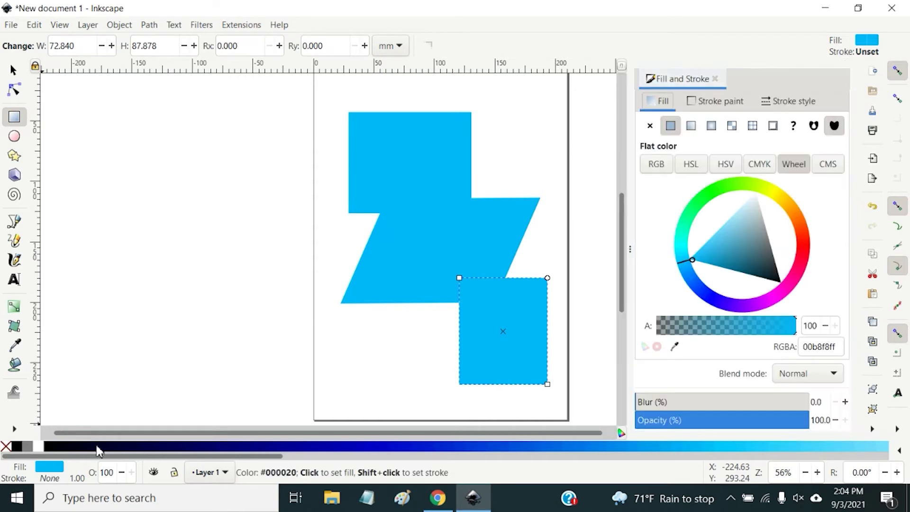
left_click(805, 258)
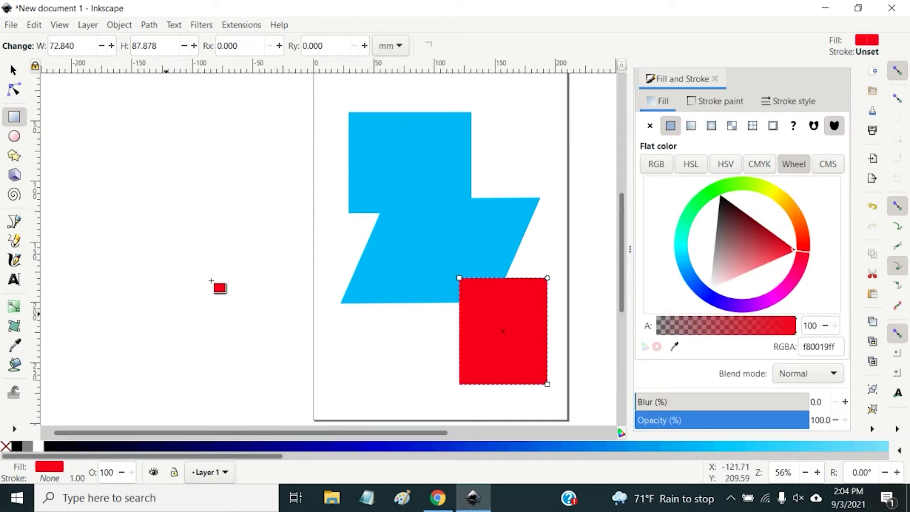
left_click(365, 136)
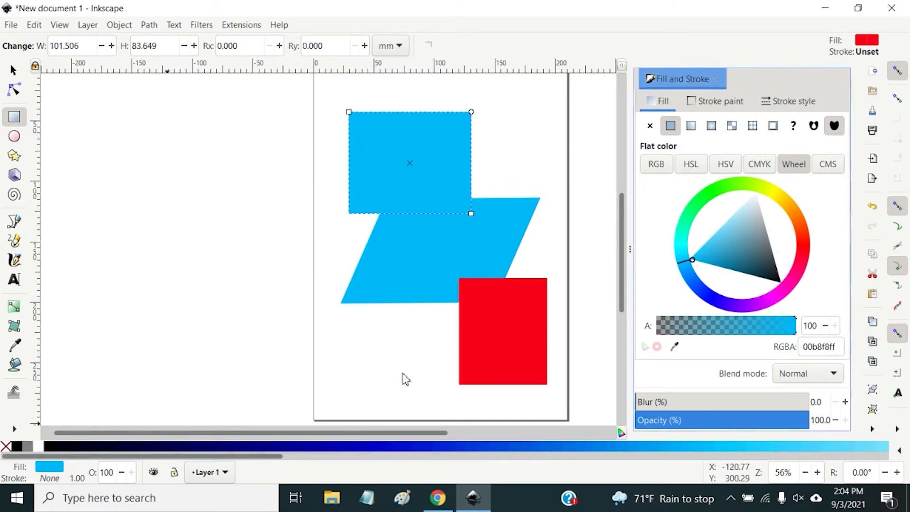
left_click(775, 199)
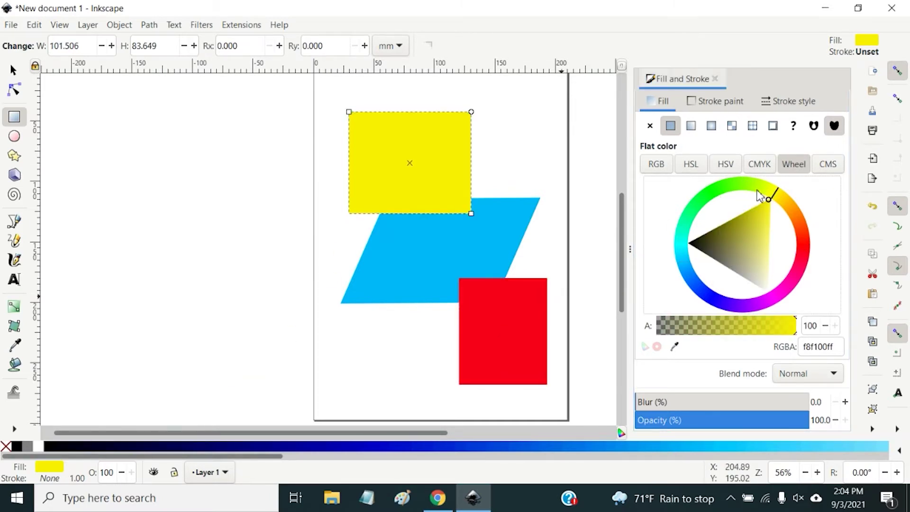
left_click(715, 78)
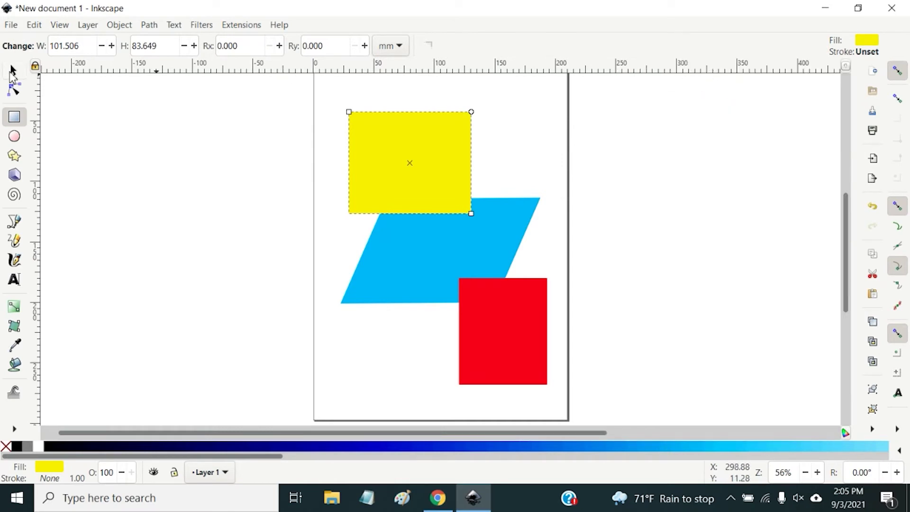
Step: Select the yellow, blue and red shapes together and scale them to about 169 × 232 mm overall
left_click(15, 70)
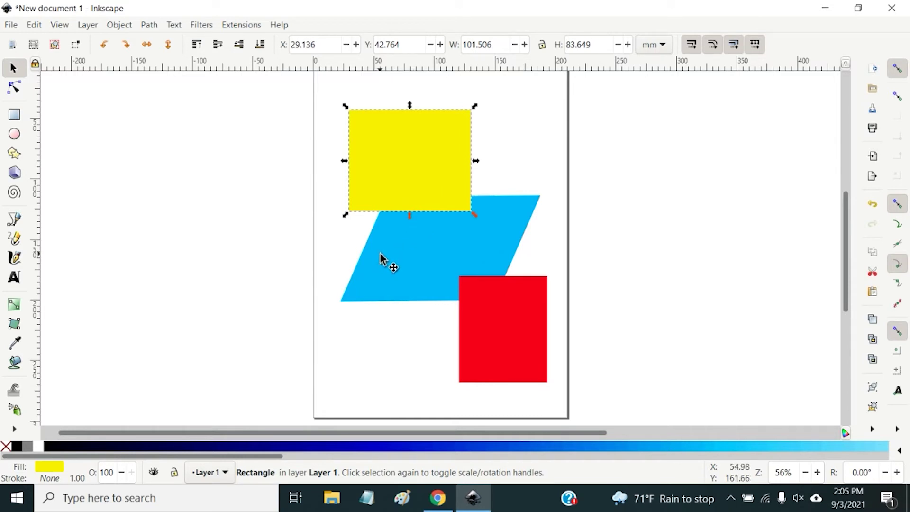
left_click(418, 281, "shift")
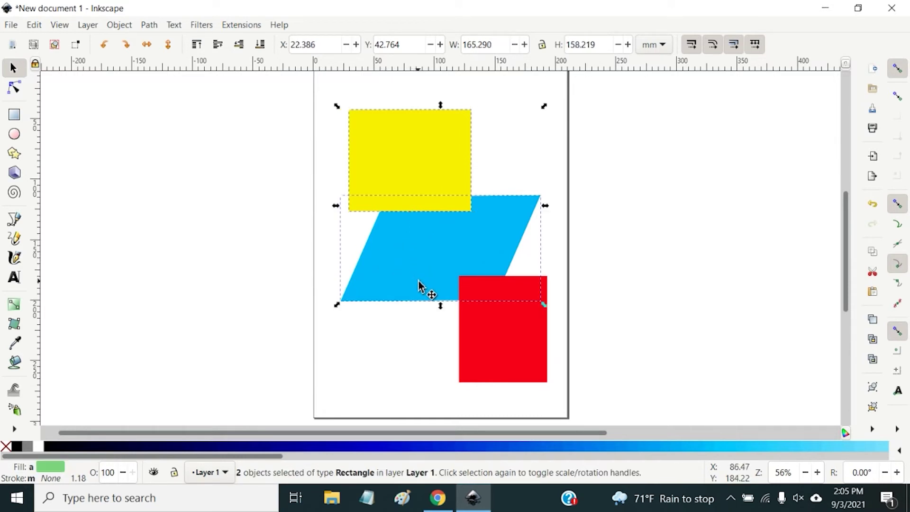
left_click(509, 356, "shift")
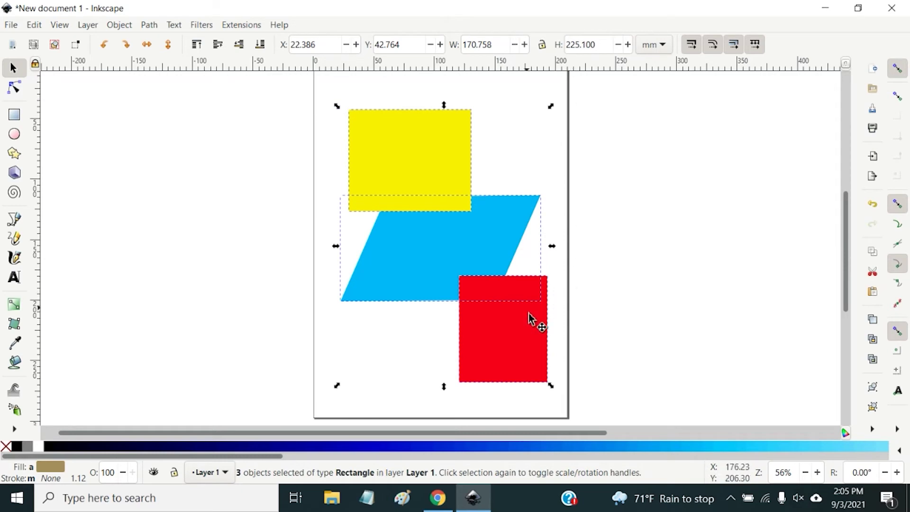
mouse_move(550, 386)
left_mouse_down()
mouse_move(439, 238)
mouse_move(569, 216)
mouse_move(421, 387)
mouse_move(548, 397)
left_mouse_up()
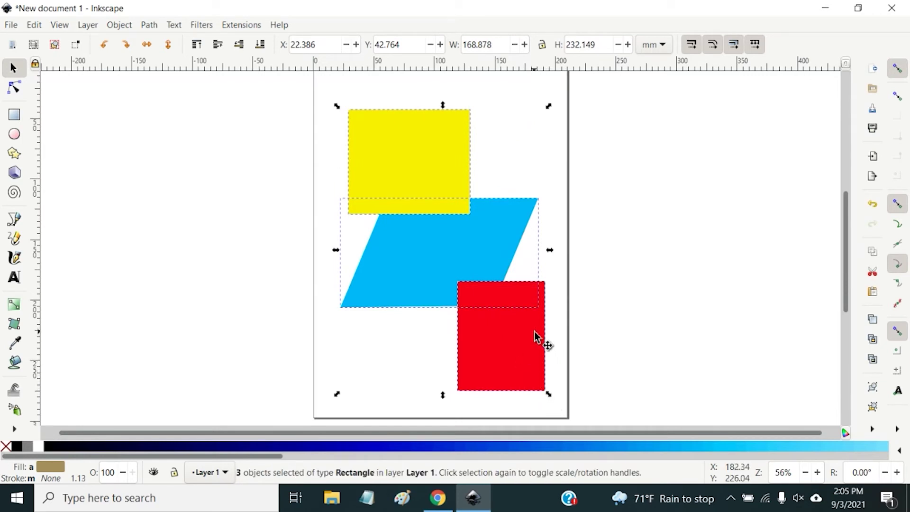
Step: Remove the red and yellow rectangles from the multiple selection and add both back to it
key("shift")
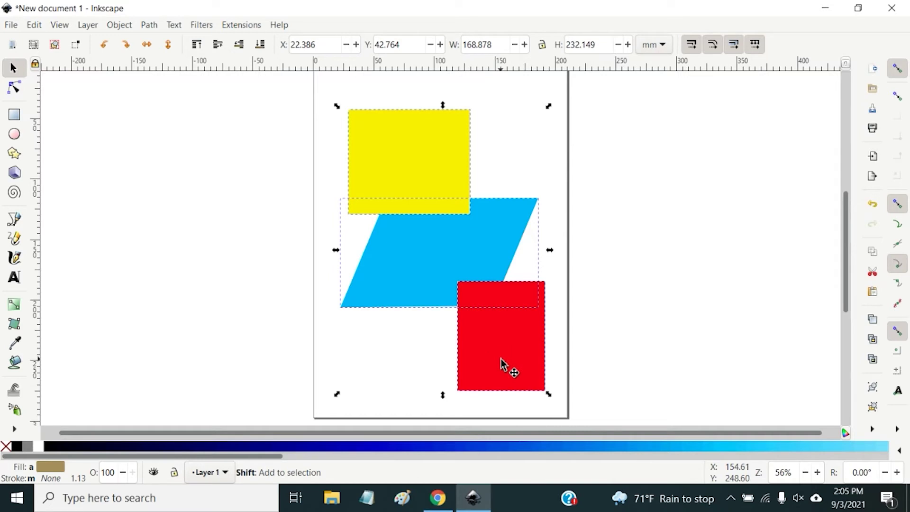
left_click(501, 364, "shift")
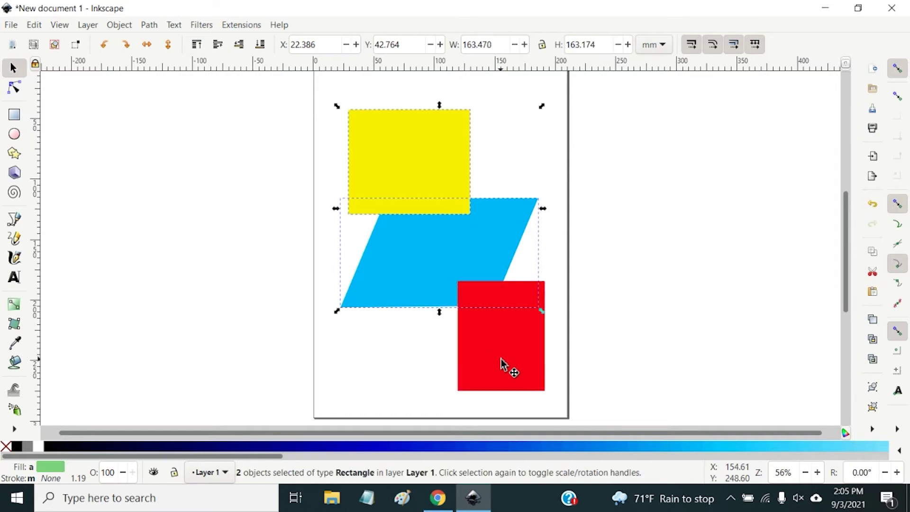
left_click(407, 152, "shift")
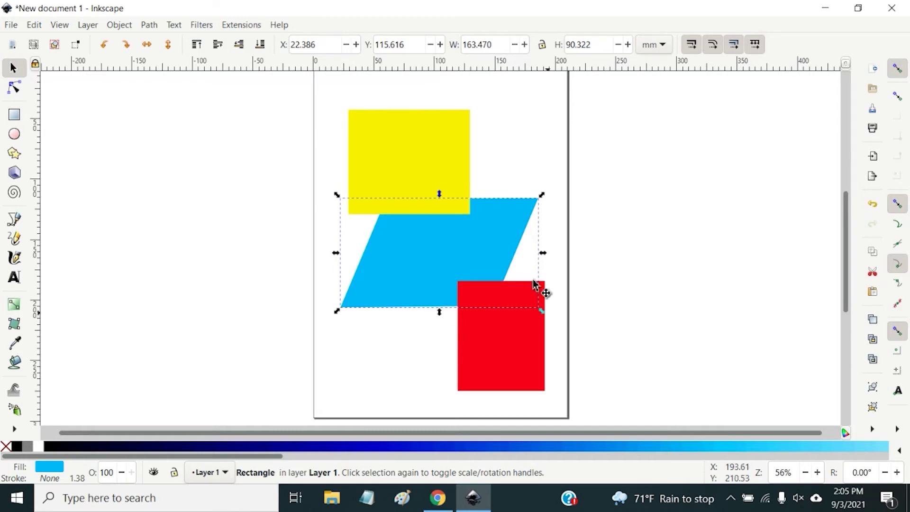
left_click(393, 145, "shift")
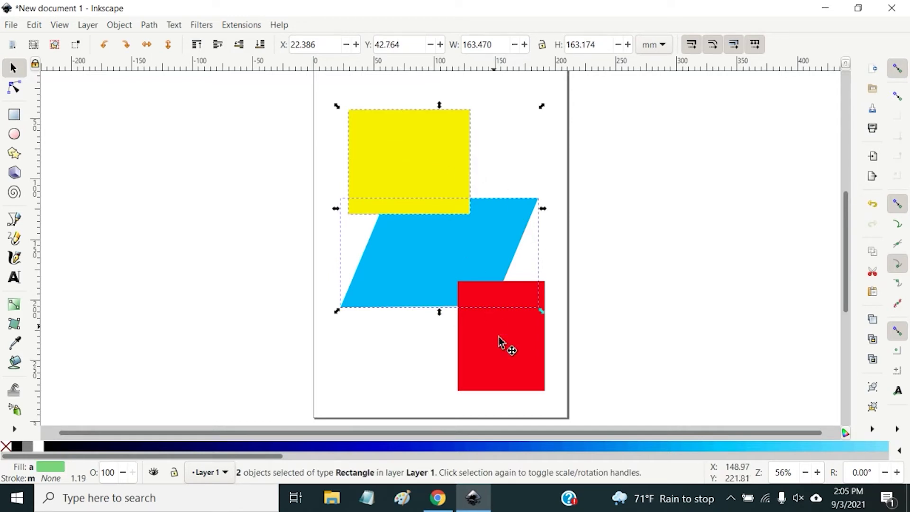
left_click(506, 366, "shift")
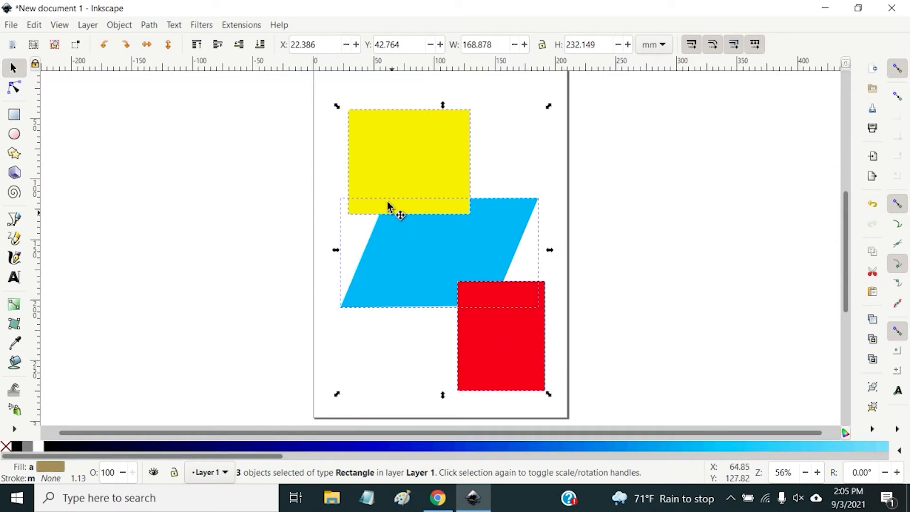
Step: Group the three selected shapes and scale the group to about 150 × 229 mm
left_click(872, 387)
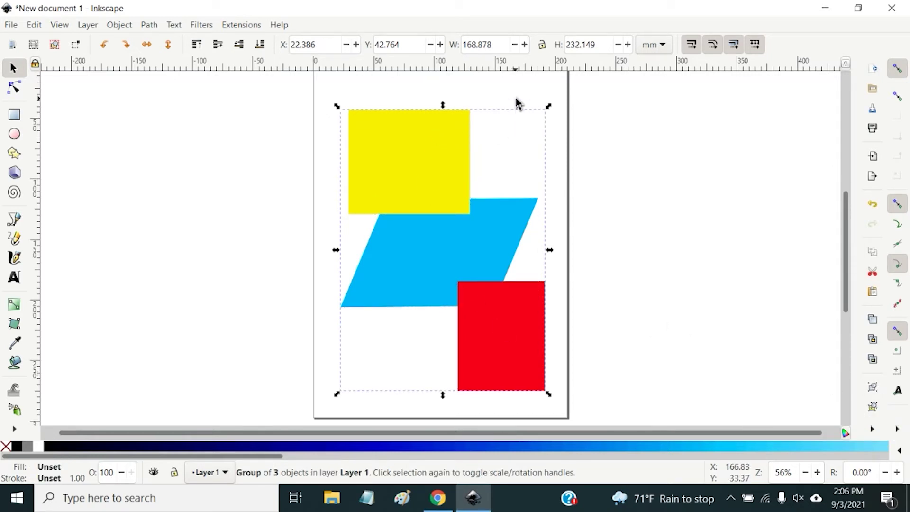
left_click_drag(550, 396, 525, 390)
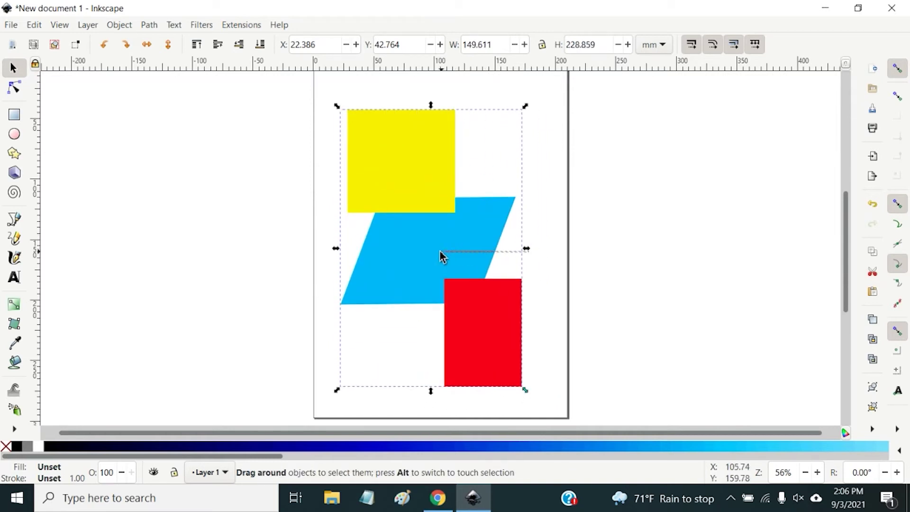
left_click(527, 252)
left_click(417, 260)
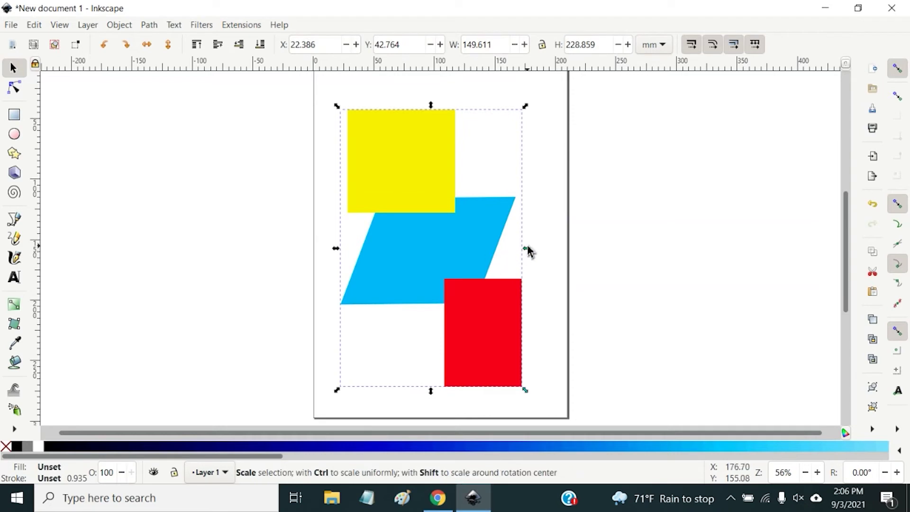
Step: Narrow the group to about 134 mm wide, reselect it and scale it to about 168 × 212 mm
left_click_drag(525, 250, 507, 260)
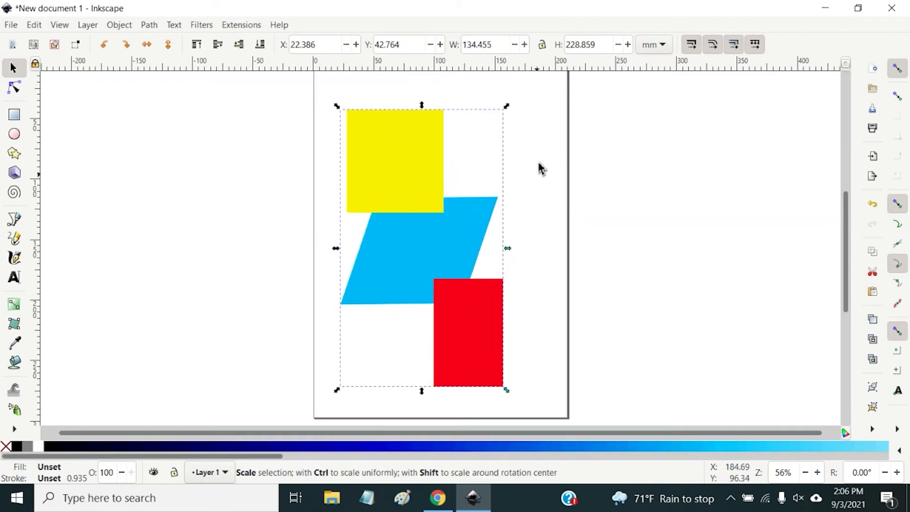
left_click(542, 148)
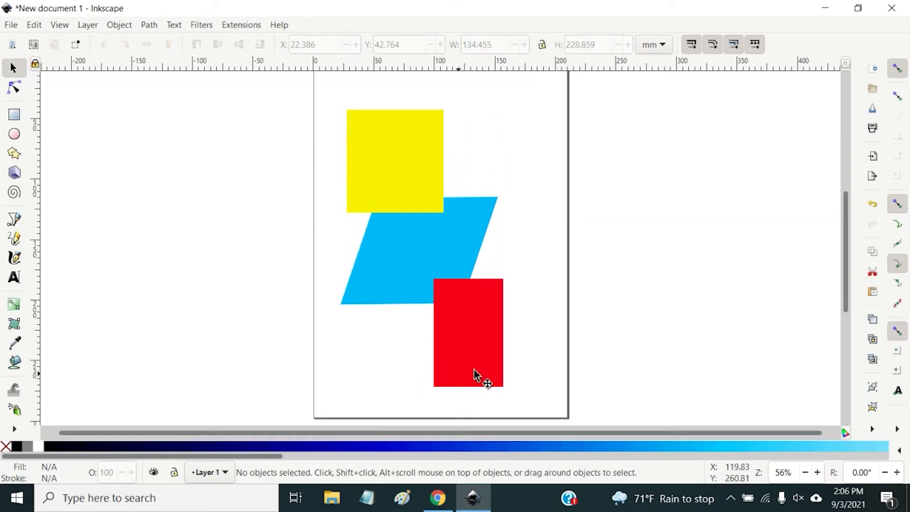
left_click(385, 168)
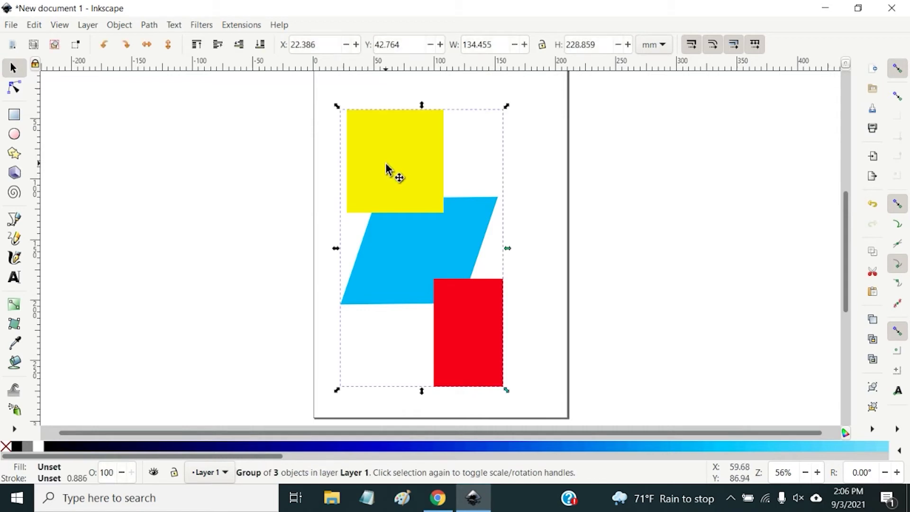
left_click_drag(498, 389, 546, 368)
left_click(327, 203)
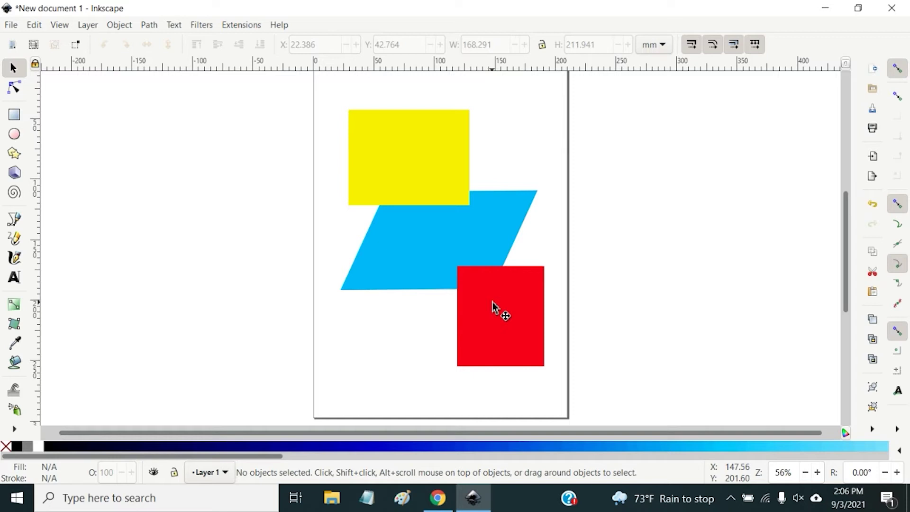
Step: Ungroup the yellow, blue and red shapes and clear the selection
left_click(405, 179)
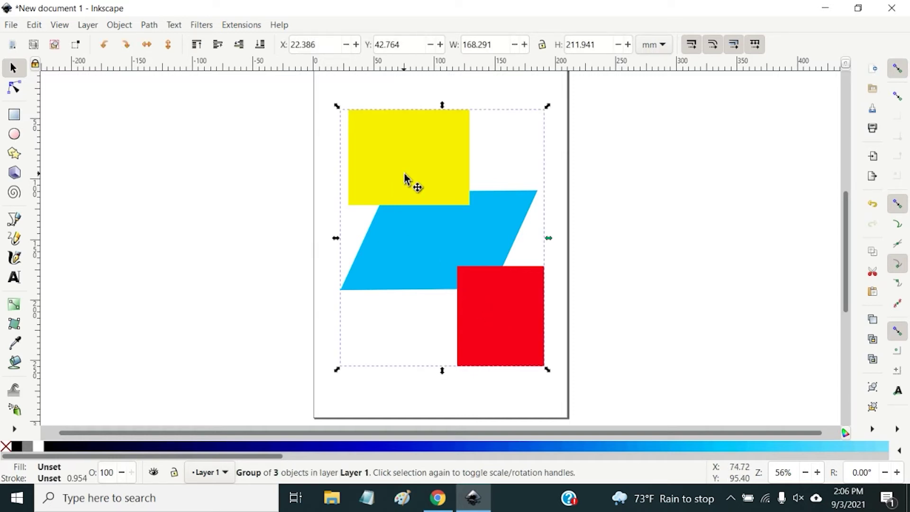
left_click(873, 408)
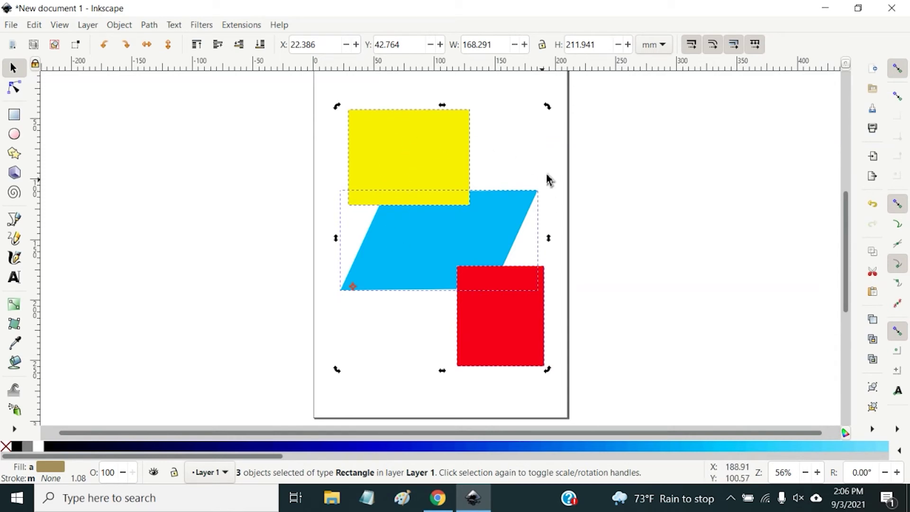
left_click(560, 162)
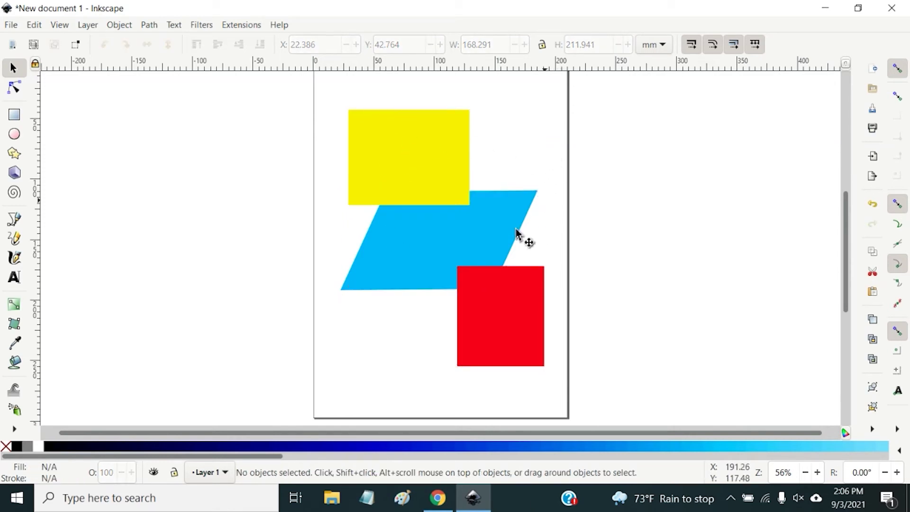
Step: Select the red, blue and yellow shapes one at a time to check that each is separate
left_click(486, 322)
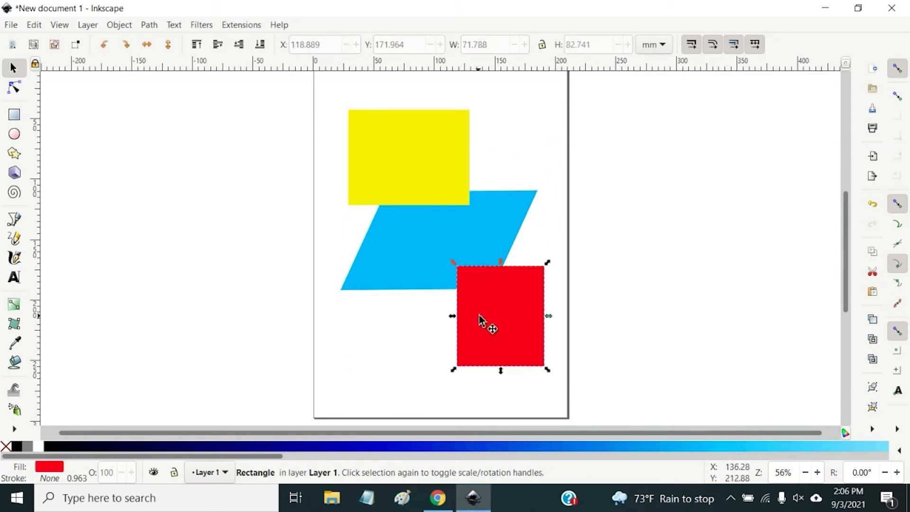
left_click(492, 201)
left_click(412, 114)
left_click(484, 247)
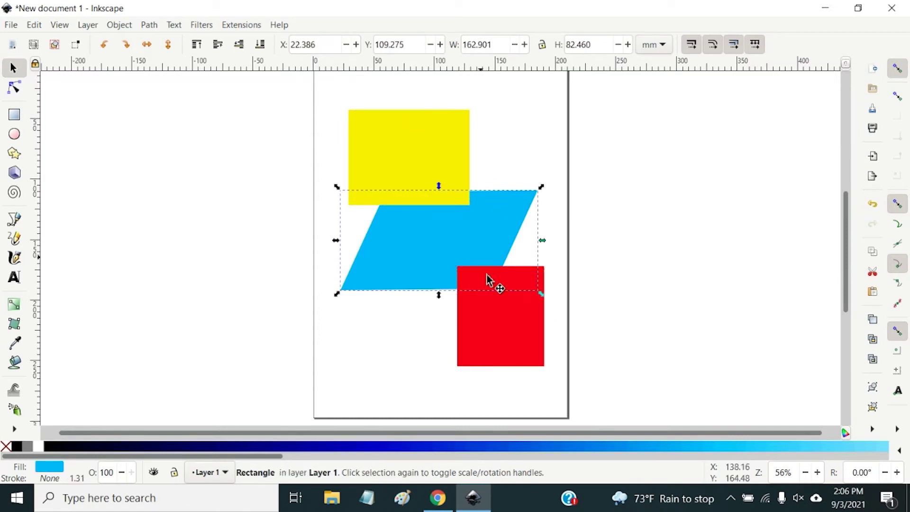
left_click(508, 351)
left_click(396, 267)
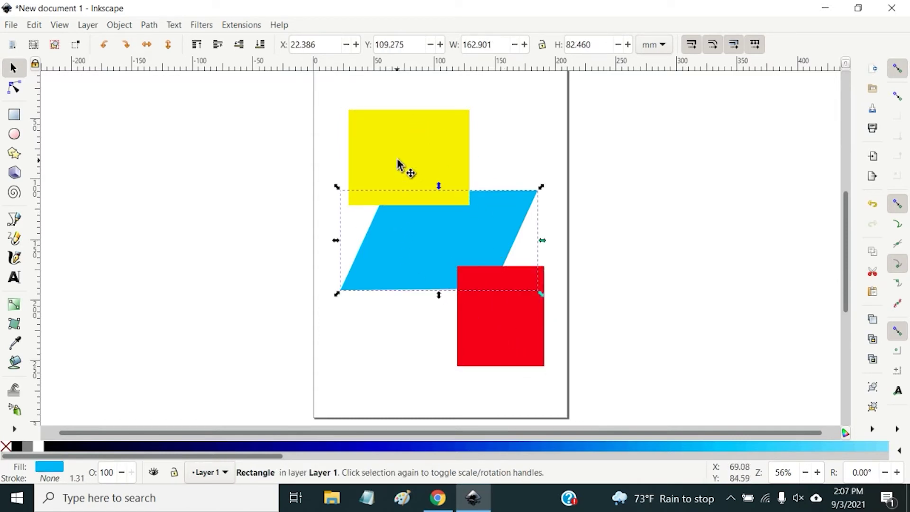
left_click(400, 163)
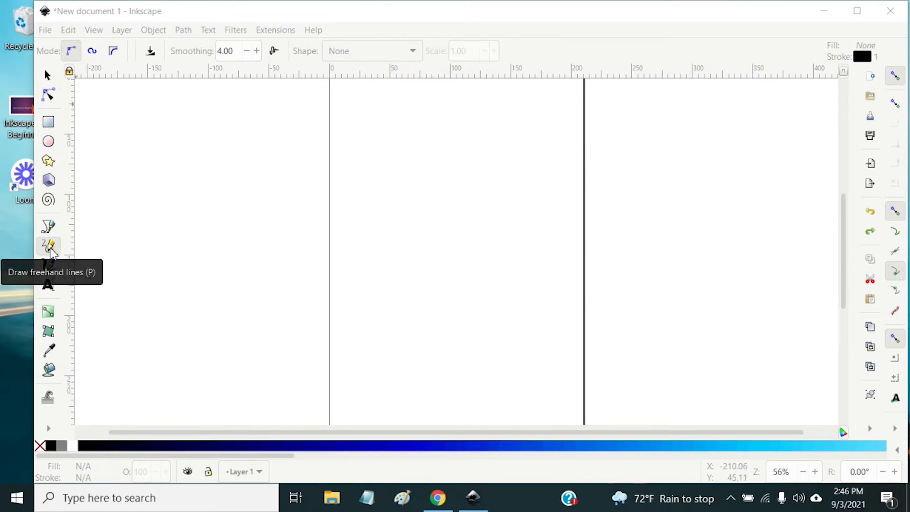
Step: Draw a wavy freehand line across the upper page and continue it downward from its end node, about 166 × 124 mm overall
left_click(49, 180)
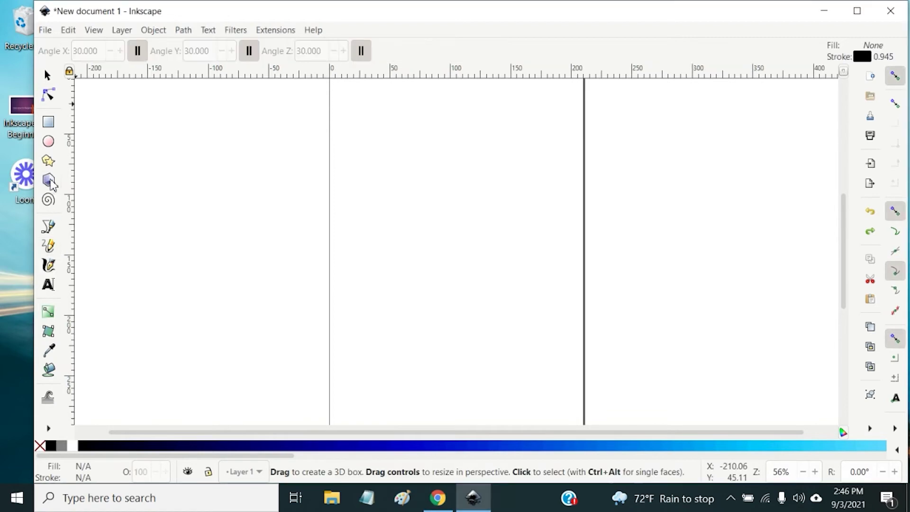
left_click(50, 247)
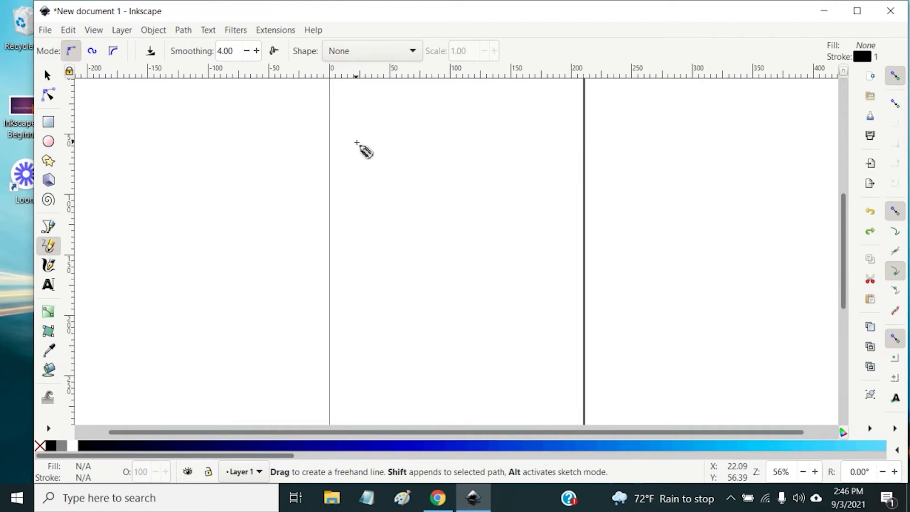
mouse_move(356, 142)
left_mouse_down()
mouse_move(368, 124)
mouse_move(385, 126)
mouse_move(397, 164)
mouse_move(431, 140)
mouse_move(445, 167)
mouse_move(481, 141)
mouse_move(486, 165)
mouse_move(507, 157)
mouse_move(522, 178)
mouse_move(556, 172)
left_mouse_up()
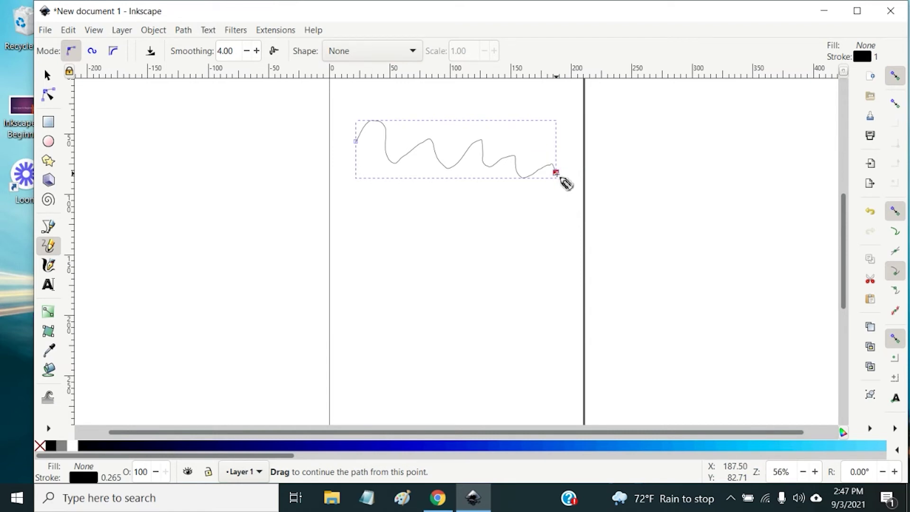
mouse_move(555, 173)
left_mouse_down()
mouse_move(552, 195)
mouse_move(509, 215)
mouse_move(534, 238)
mouse_move(501, 269)
left_mouse_up()
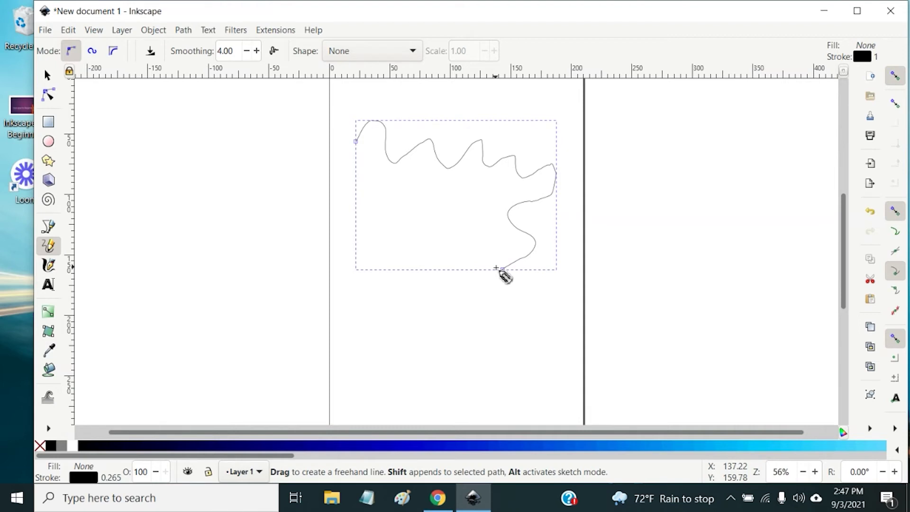
Step: Draw another wavy freehand line starting just beside the path's end node and undo it
mouse_move(496, 268)
left_mouse_down()
mouse_move(480, 278)
mouse_move(493, 299)
mouse_move(471, 308)
mouse_move(468, 333)
mouse_move(492, 345)
mouse_move(472, 369)
mouse_move(447, 366)
left_mouse_up()
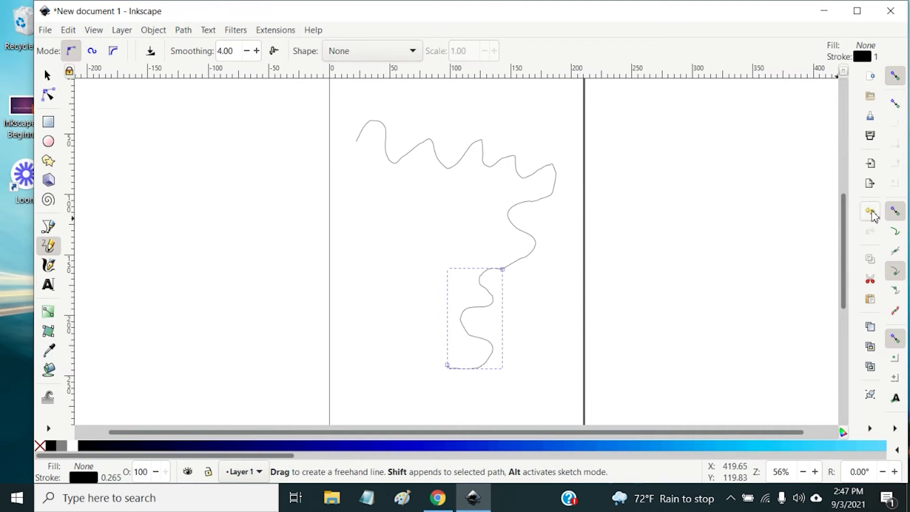
left_click(869, 212)
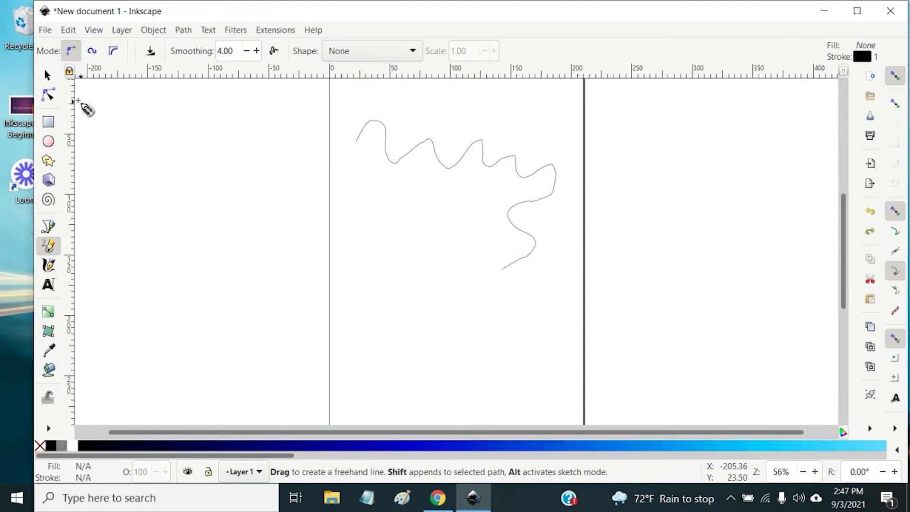
Step: Reselect the freehand path, extend it down the page from its end node and close it at its start node
left_click(47, 73)
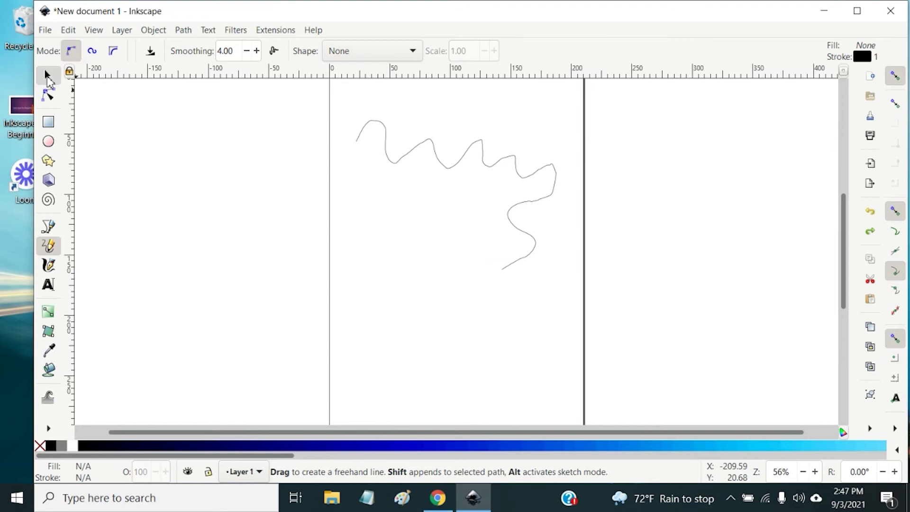
left_click(463, 160)
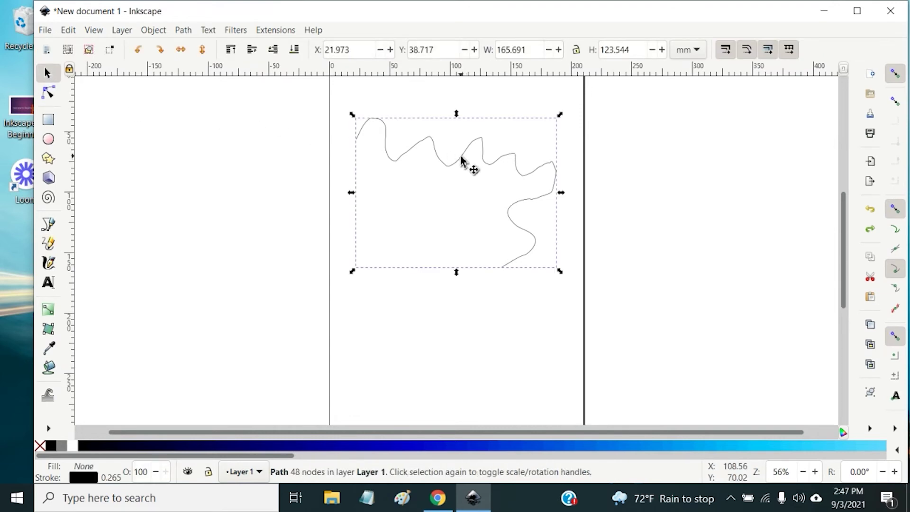
left_click(48, 250)
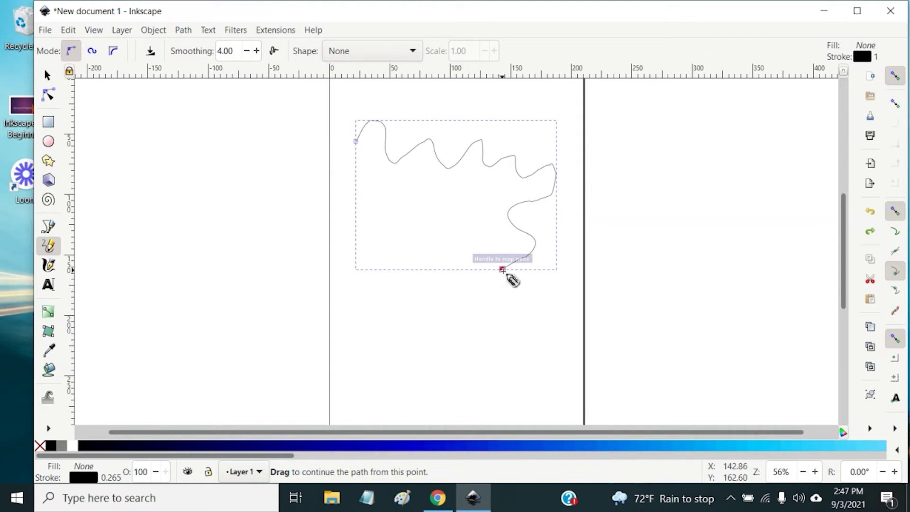
mouse_move(502, 269)
left_mouse_down()
mouse_move(510, 295)
mouse_move(507, 317)
mouse_move(487, 335)
mouse_move(512, 351)
mouse_move(484, 362)
left_mouse_up()
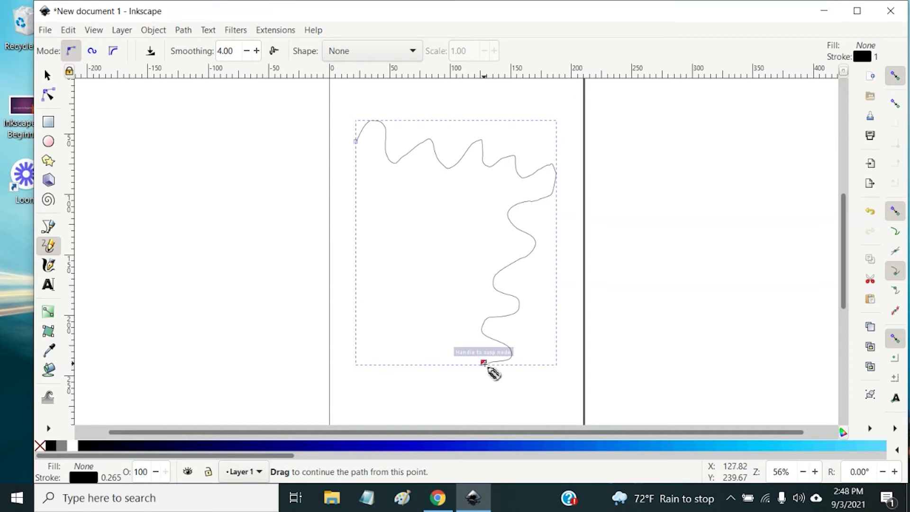
left_click_drag(483, 363, 357, 143)
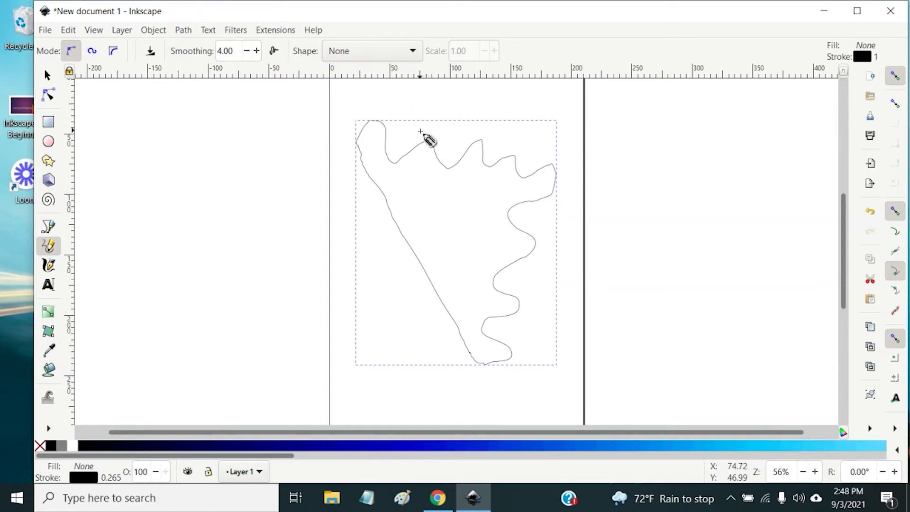
Step: Append a separate wavy freehand line below the closed shape to the same selected path
scroll(562, 341, "down", 2)
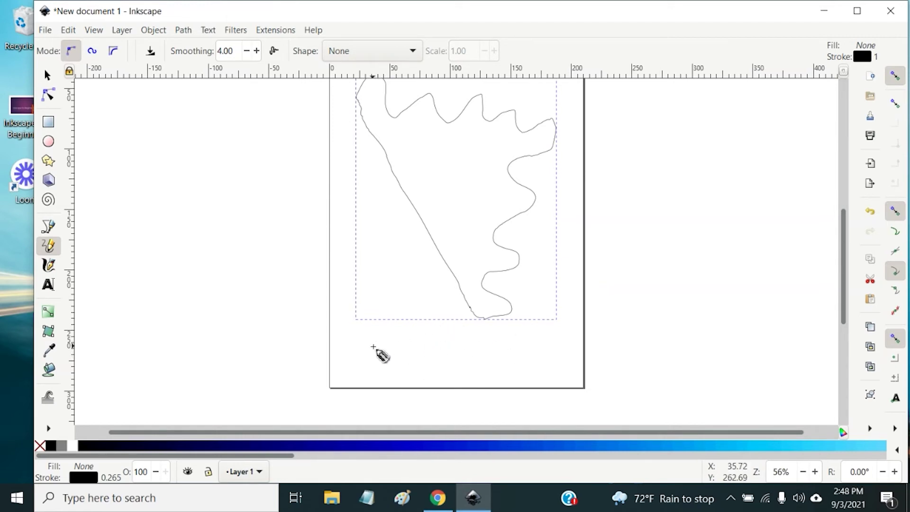
mouse_move(372, 350)
left_mouse_down()
mouse_move(407, 357)
mouse_move(452, 352)
mouse_move(473, 368)
mouse_move(525, 351)
left_mouse_up()
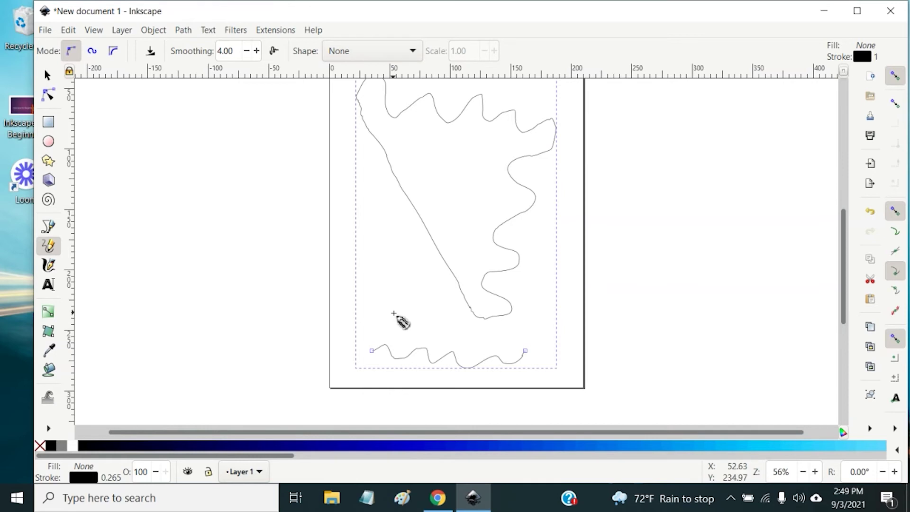
scroll(393, 312, "up", 3)
scroll(393, 311, "down", 2)
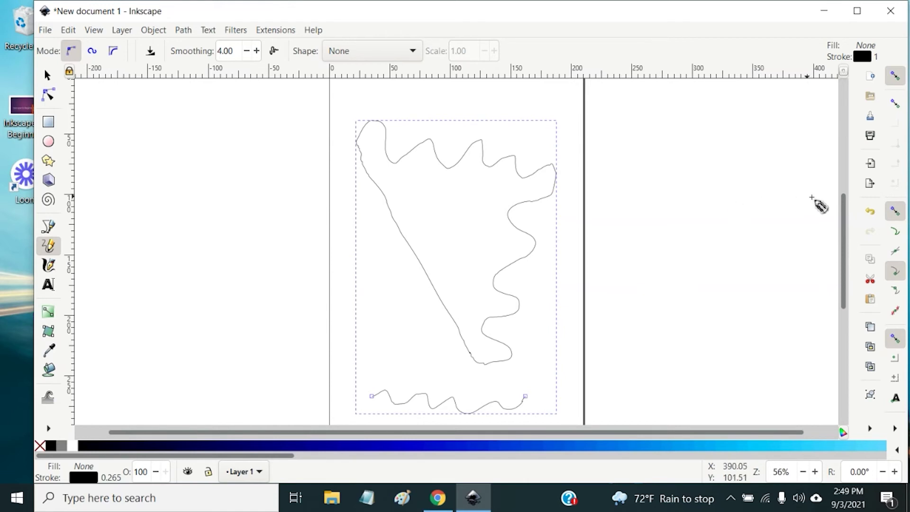
Step: Undo all the freehand drawing until the page is empty
left_click(871, 212)
left_click(870, 212)
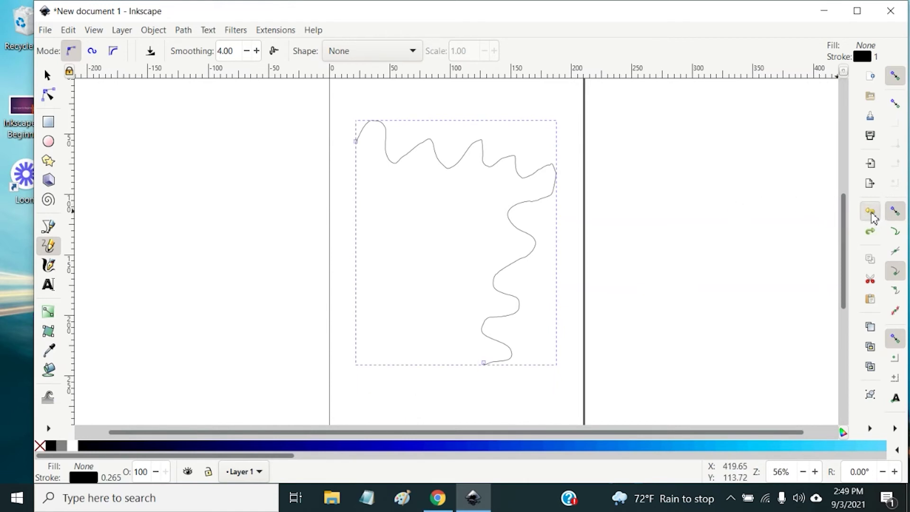
left_click(871, 213)
left_click(871, 212)
left_click(871, 213)
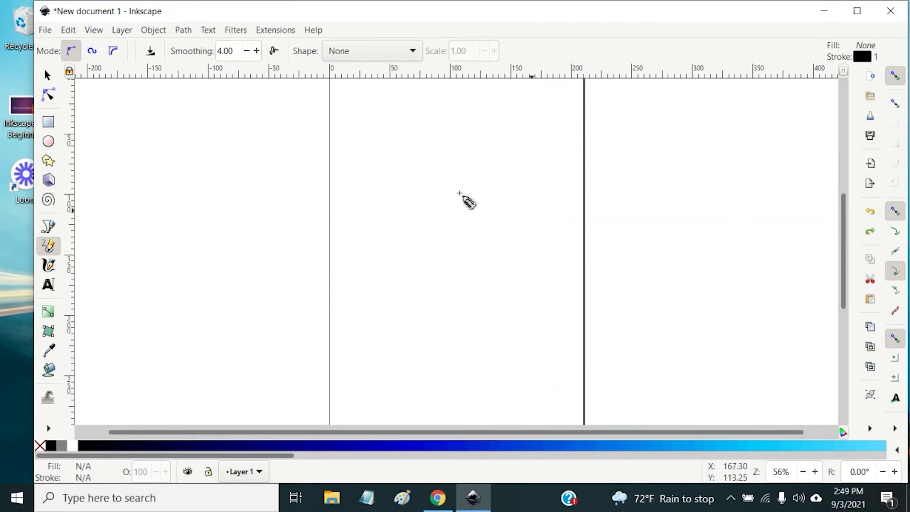
Step: Draw an open wavy freehand line across the middle of the page and give it a flat red fill (e81212ff)
mouse_move(381, 227)
left_mouse_down()
mouse_move(428, 191)
mouse_move(484, 175)
mouse_move(536, 204)
mouse_move(546, 189)
mouse_move(556, 195)
mouse_move(552, 241)
left_mouse_up()
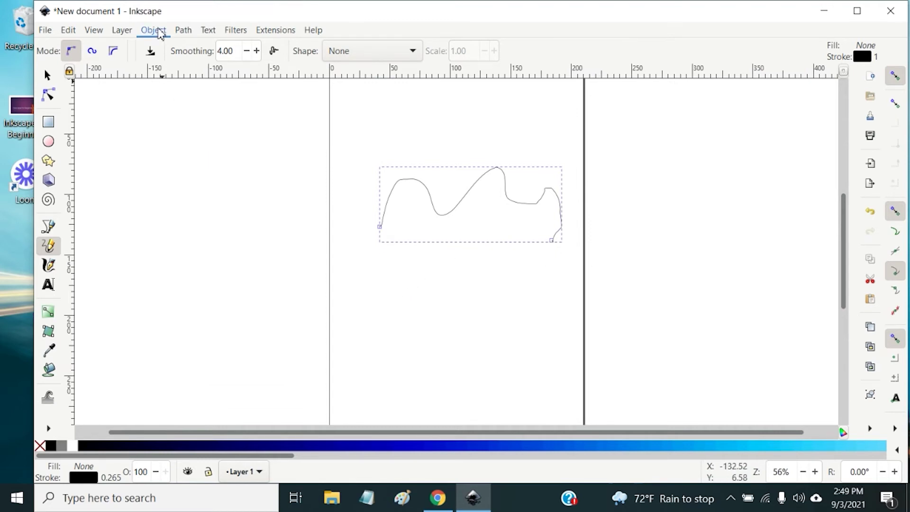
left_click(153, 30)
left_click(162, 63)
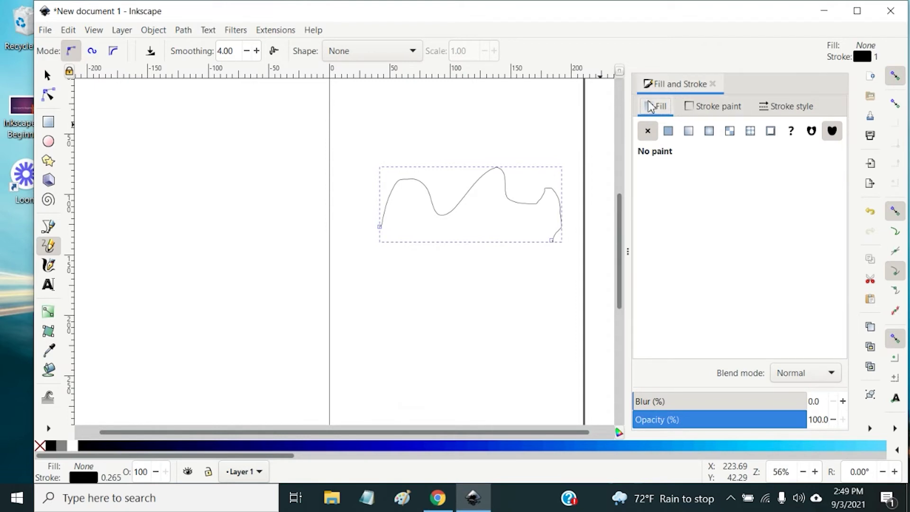
left_click(668, 132)
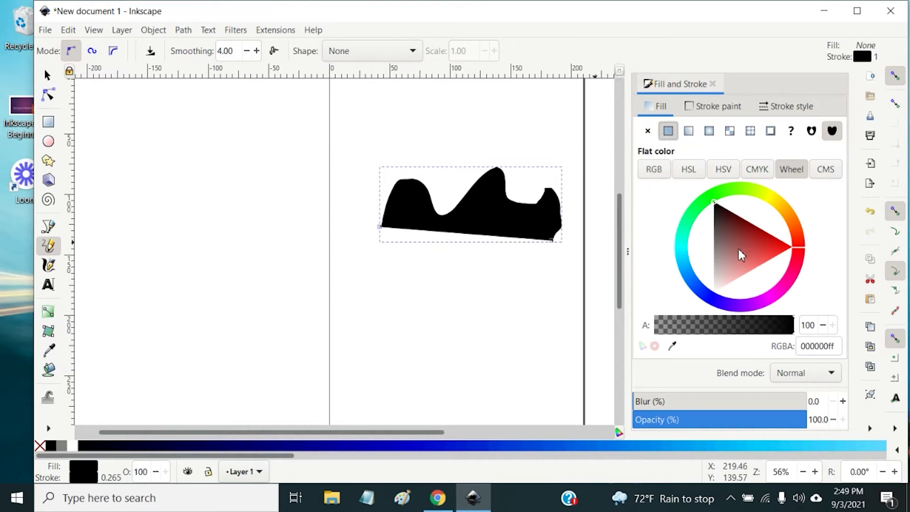
left_click(777, 245)
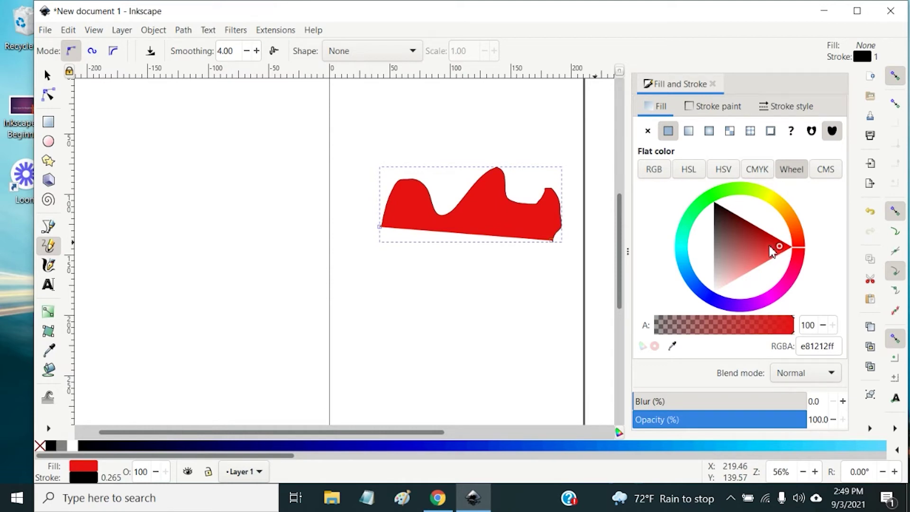
Step: Move the stroke color wheel's hue to green and set the path's stroke width to 1 mm
left_click(709, 109)
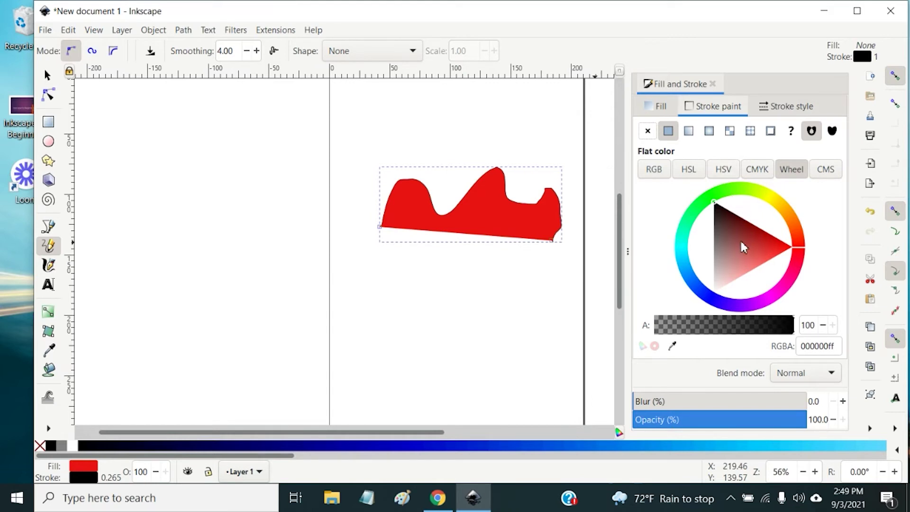
left_click(695, 225)
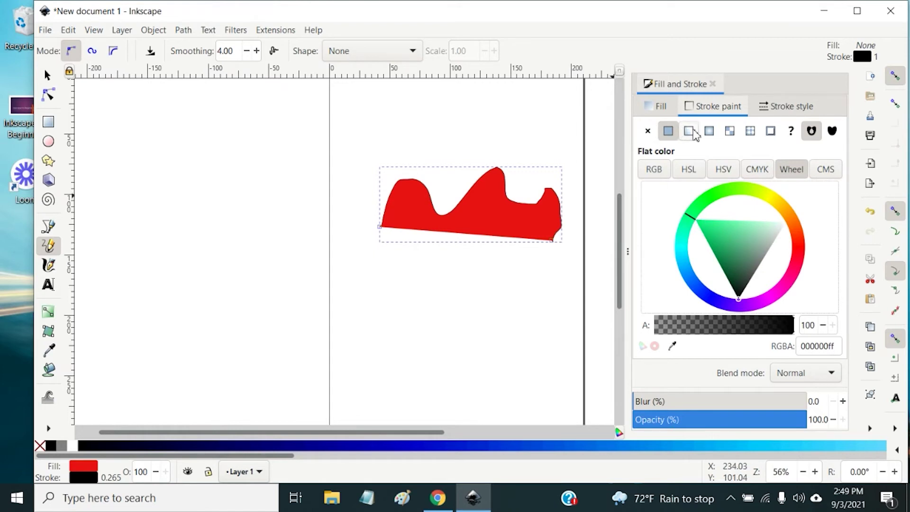
left_click(792, 109)
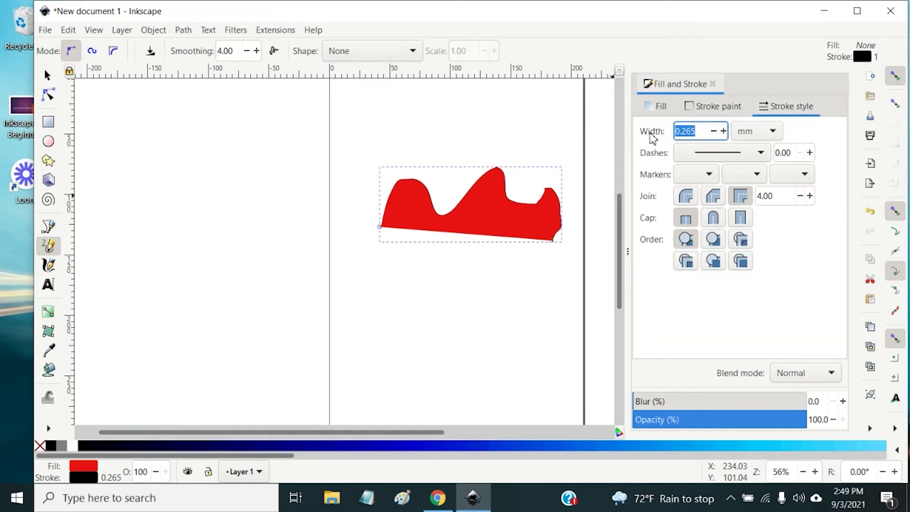
type("1")
key("Return")
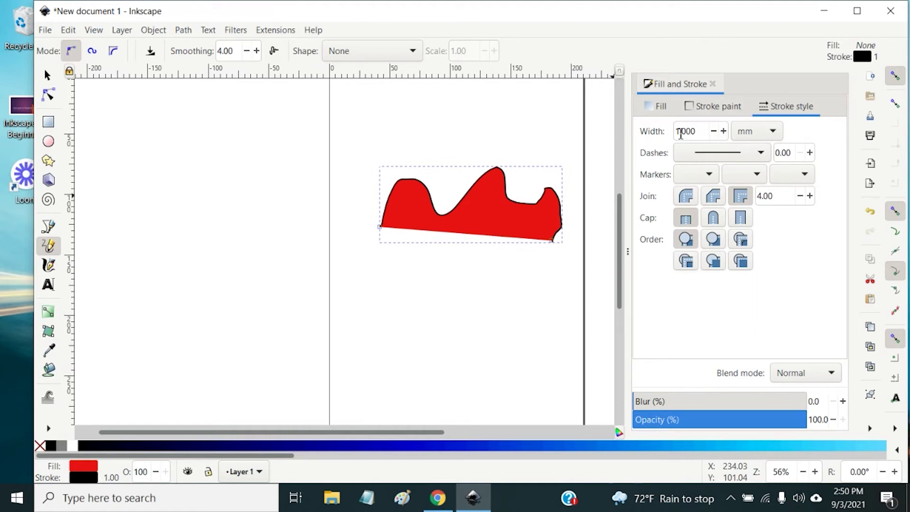
Step: Set the red shape's stroke width to 2 mm and adjust its stroke color on the color wheel
left_click(677, 133)
key("Return")
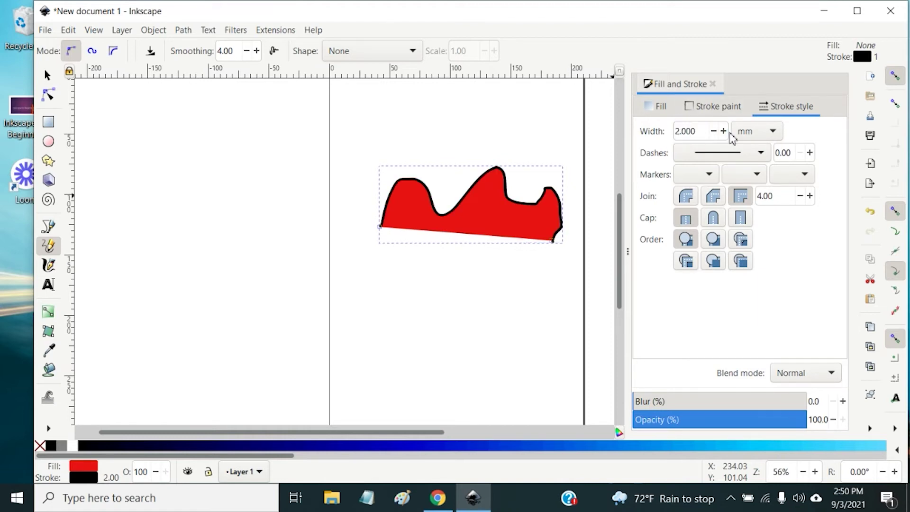
left_click(723, 108)
left_click_drag(740, 276, 700, 227)
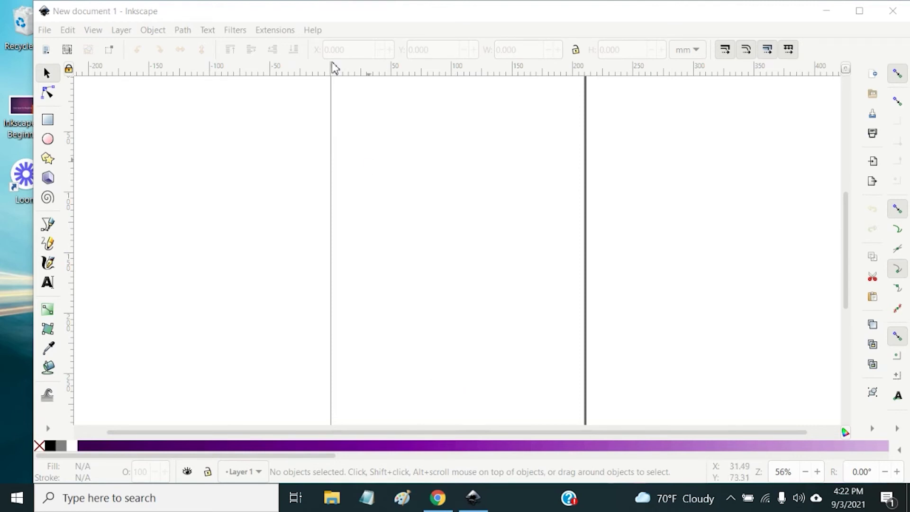
left_click(327, 21)
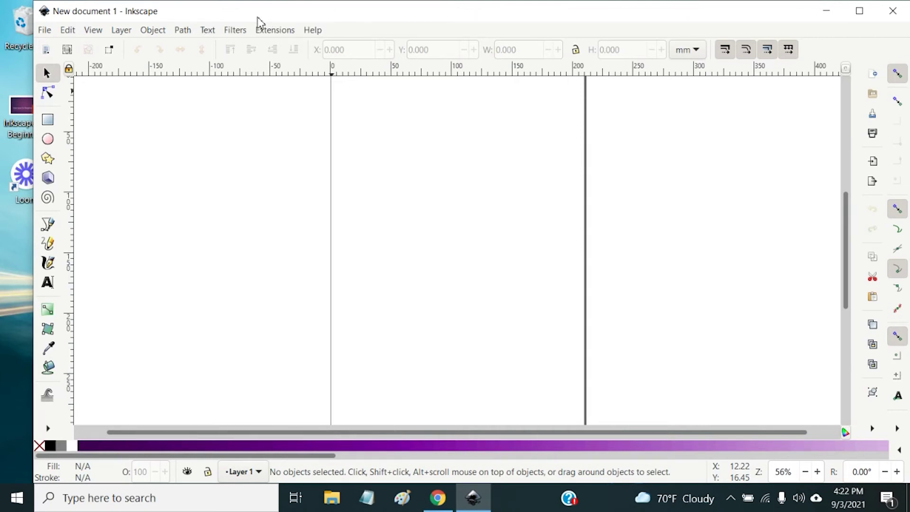
left_click(182, 30)
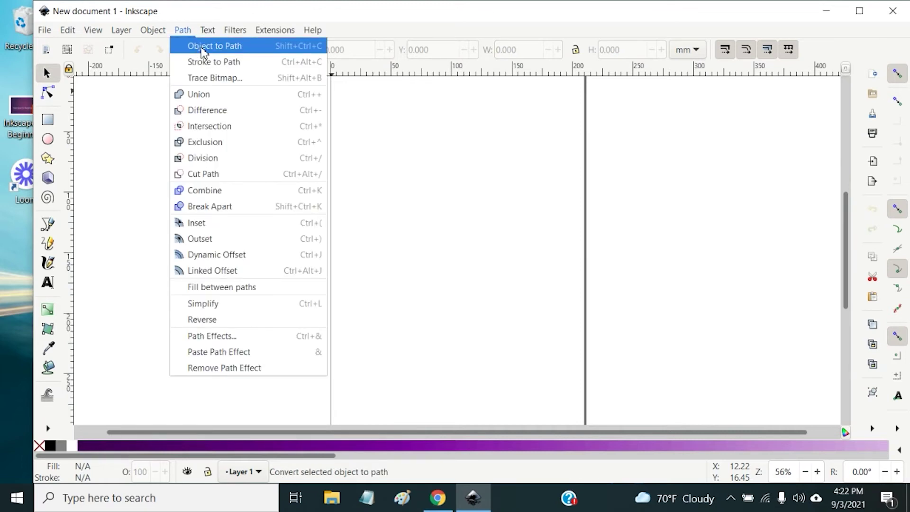
left_click(419, 32)
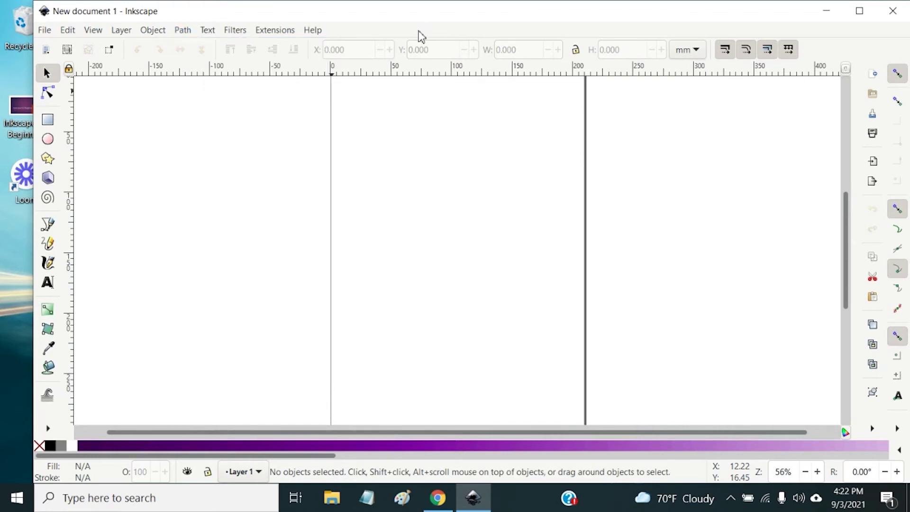
Step: Draw two separate open wavy freehand lines on the empty page, one above the other
left_click(47, 244)
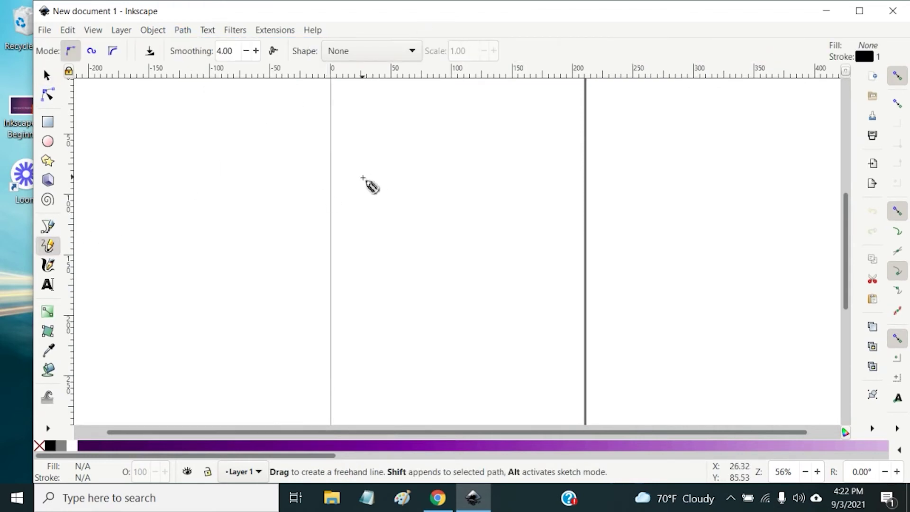
mouse_move(363, 176)
left_mouse_down()
mouse_move(395, 148)
mouse_move(413, 182)
mouse_move(467, 159)
mouse_move(470, 195)
mouse_move(530, 181)
left_mouse_up()
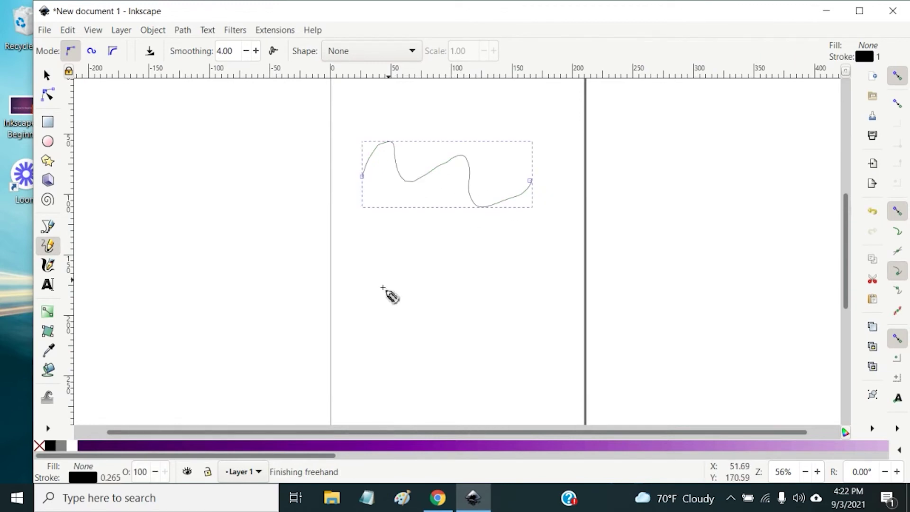
mouse_move(369, 295)
left_mouse_down()
mouse_move(386, 276)
mouse_move(407, 285)
mouse_move(416, 327)
mouse_move(461, 288)
mouse_move(501, 319)
mouse_move(526, 300)
mouse_move(516, 281)
left_mouse_up()
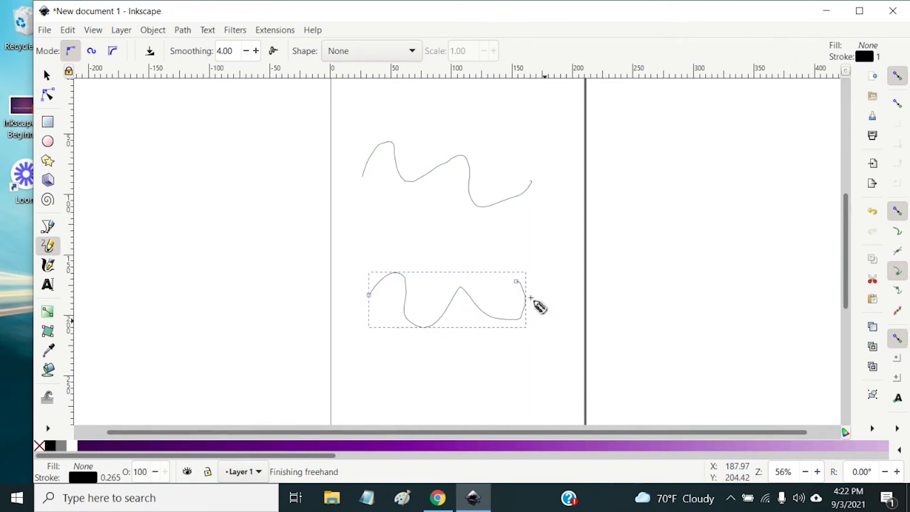
Step: Edit the lower line's nodes and select the segment descending from its middle peak toward the right
left_click(49, 96)
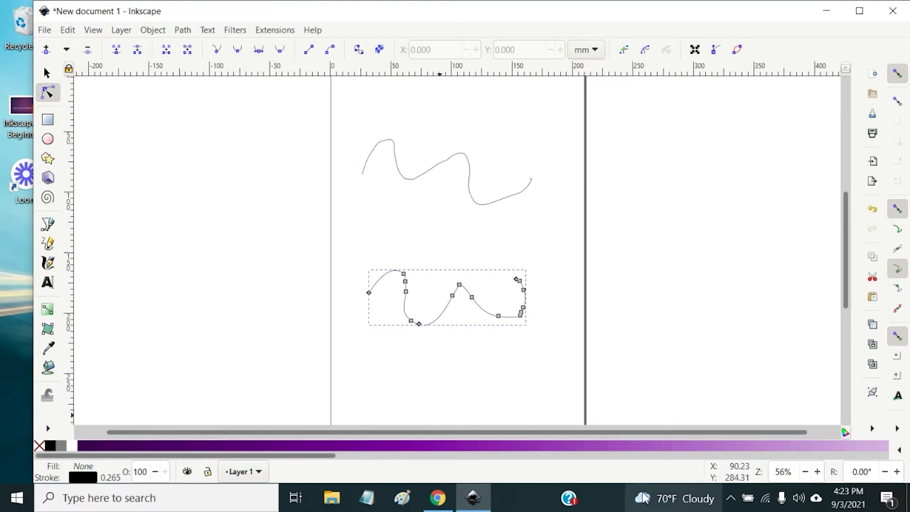
left_click(817, 472)
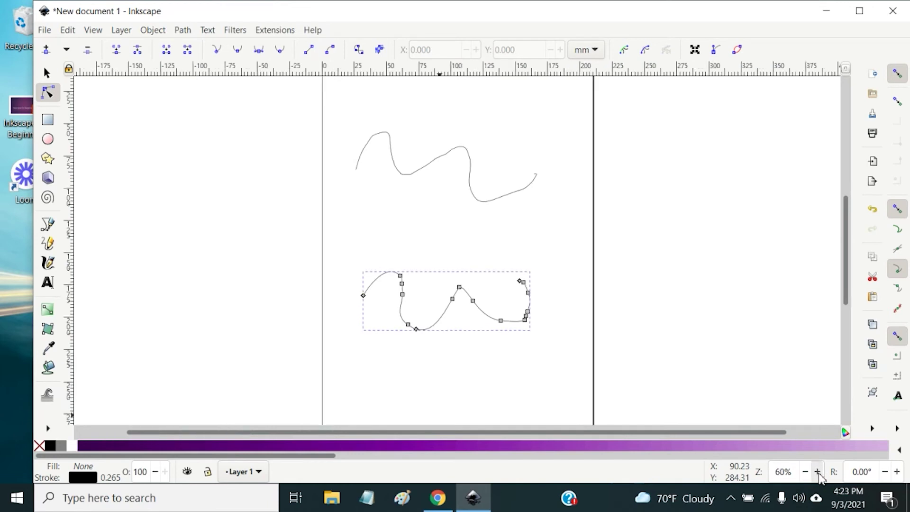
left_click(818, 472)
left_click(817, 472)
left_click(818, 471)
left_click(817, 472)
left_click(817, 472)
left_click(818, 472)
left_click(818, 472)
left_click(817, 471)
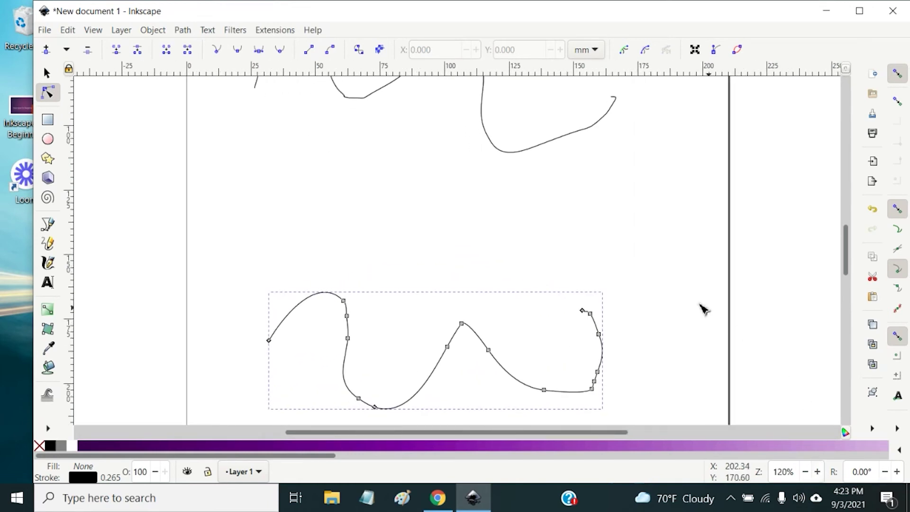
scroll(682, 302, "down", 2)
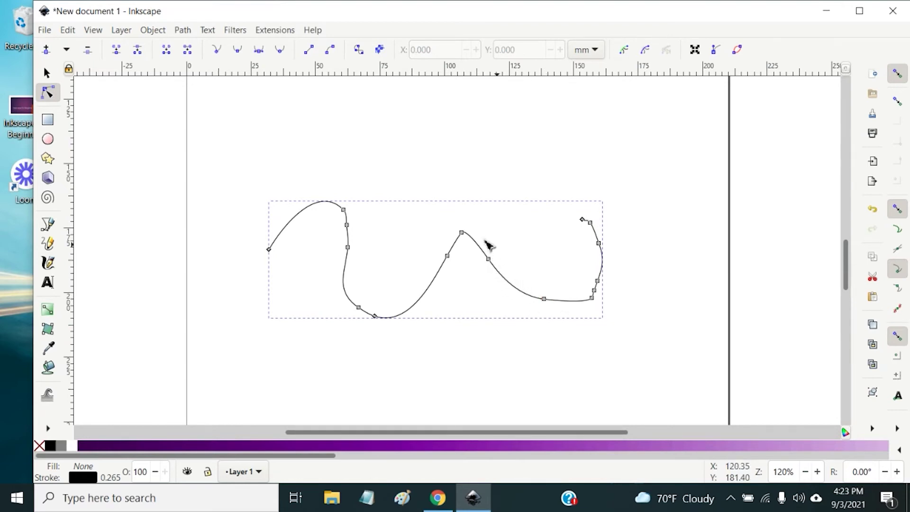
left_click(516, 289)
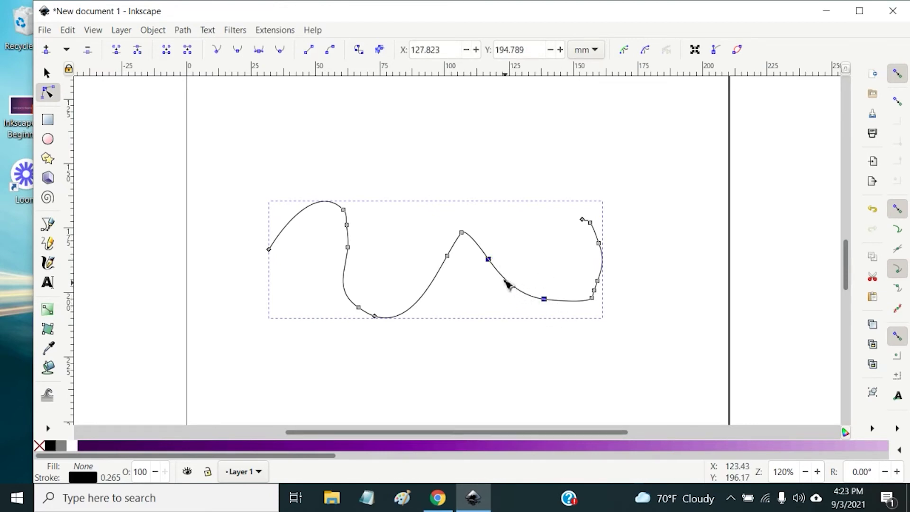
Step: Reshape the lower line's middle peak into a wide, flat-topped bump with its Bezier handles, and hide the handles
left_click(462, 233)
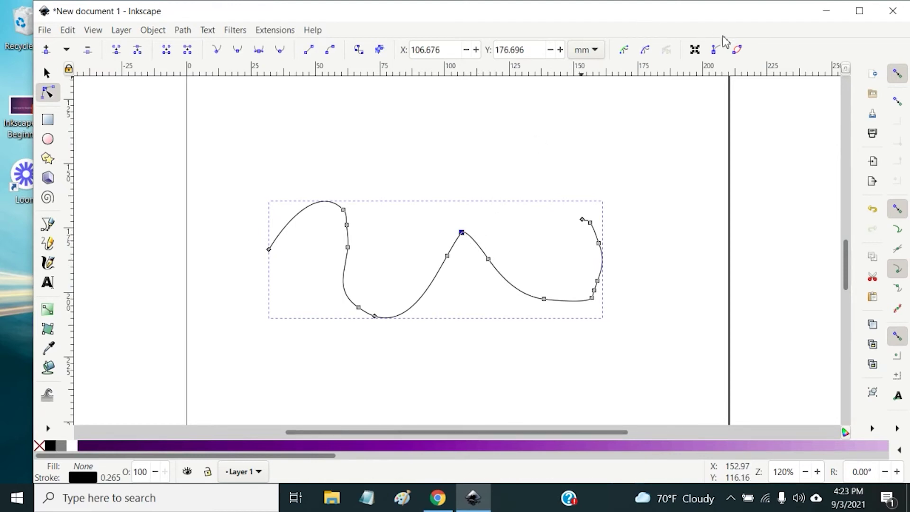
left_click(719, 53)
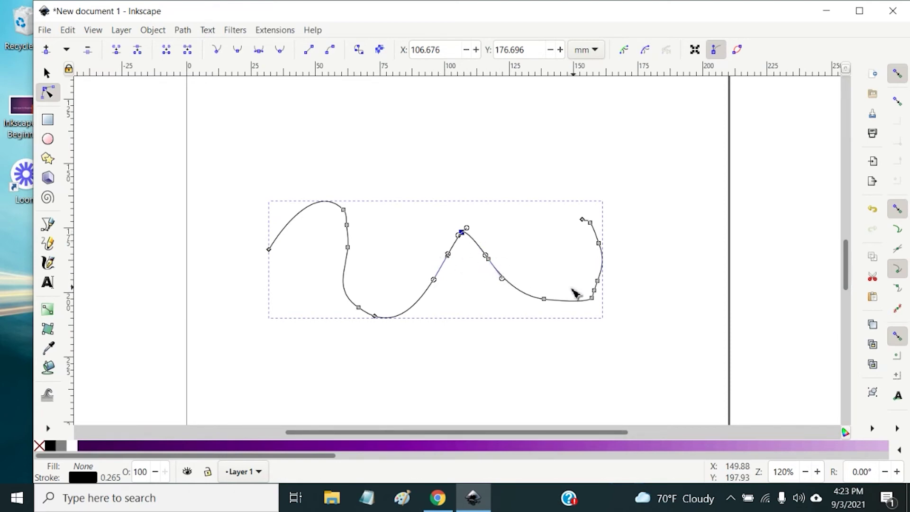
left_click_drag(501, 278, 484, 301)
left_click_drag(488, 254, 504, 209)
left_click_drag(435, 283, 428, 307)
left_click_drag(458, 236, 438, 218)
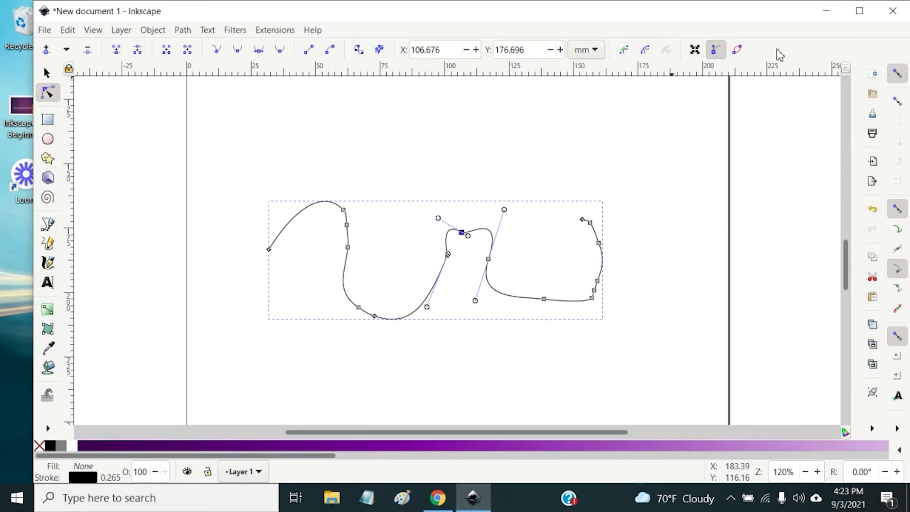
left_click(717, 49)
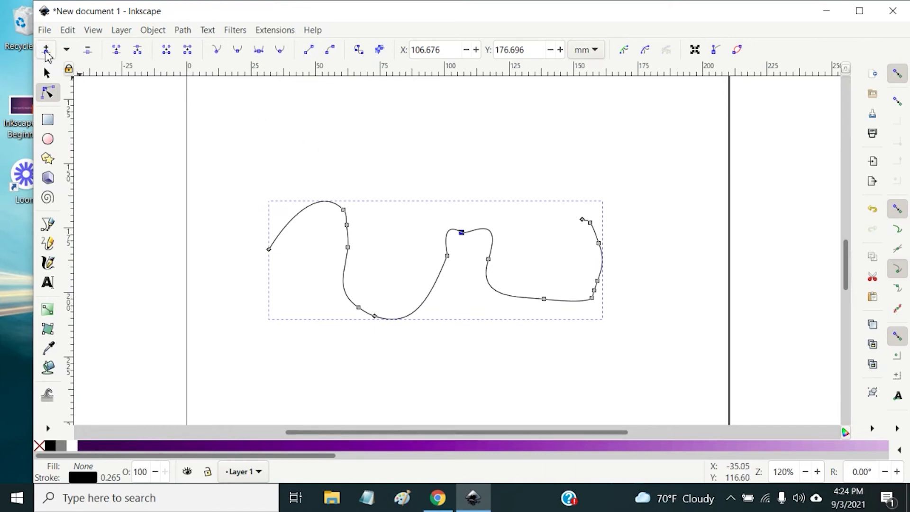
Step: Insert three nodes in the curved segment right of the lower line's middle bump, and delete the node on top of the bump
left_click(511, 299)
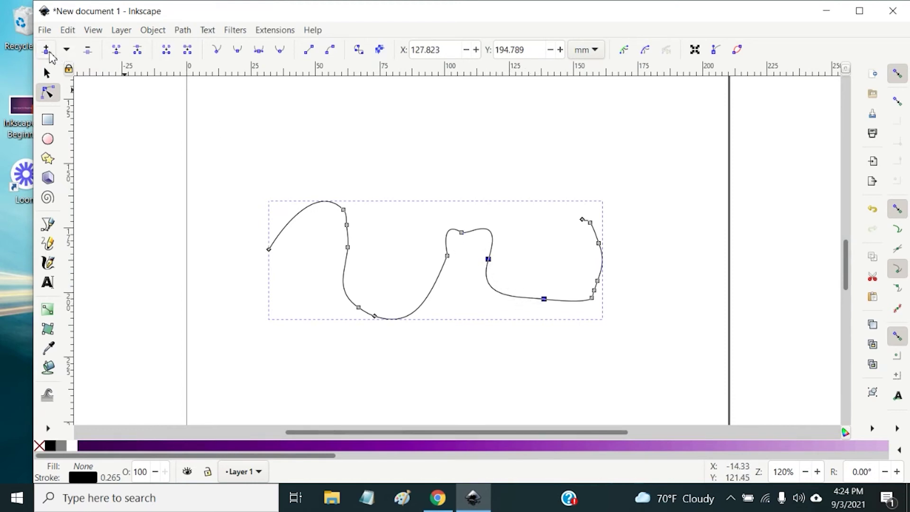
left_click(47, 53)
left_click(45, 50)
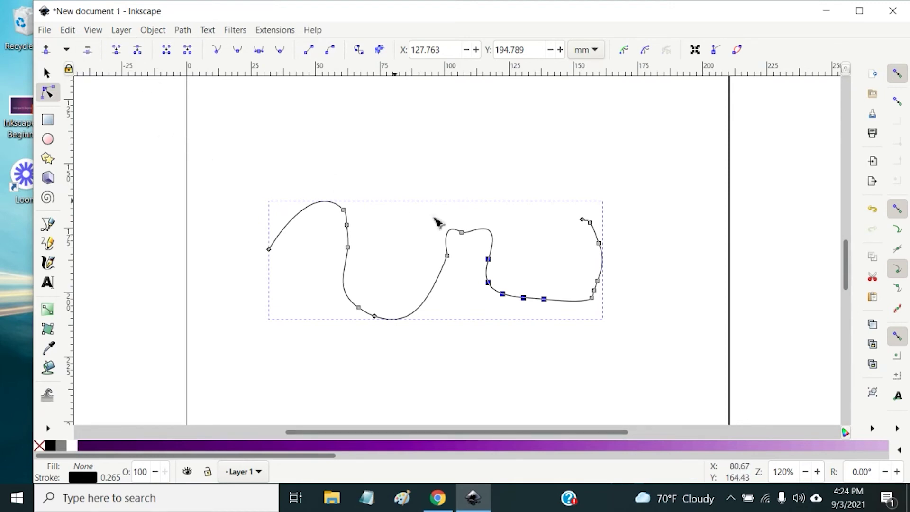
left_click(461, 232)
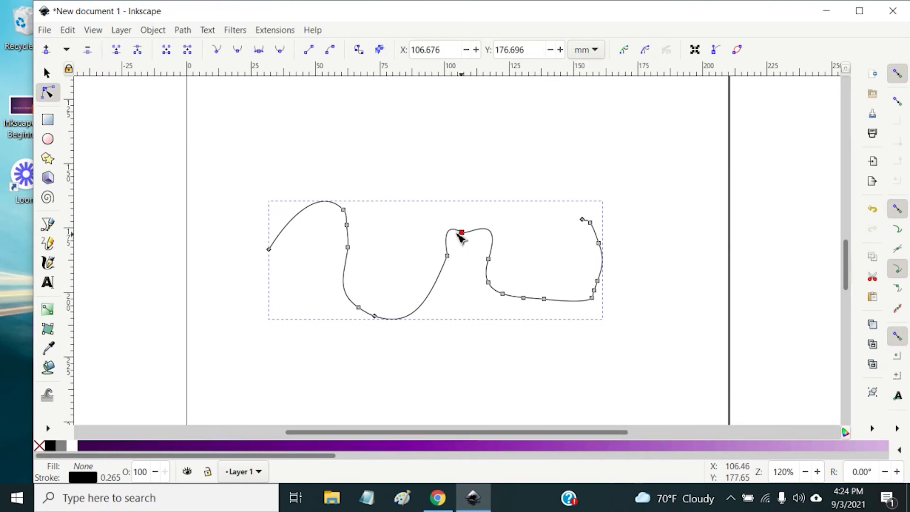
left_click(90, 51)
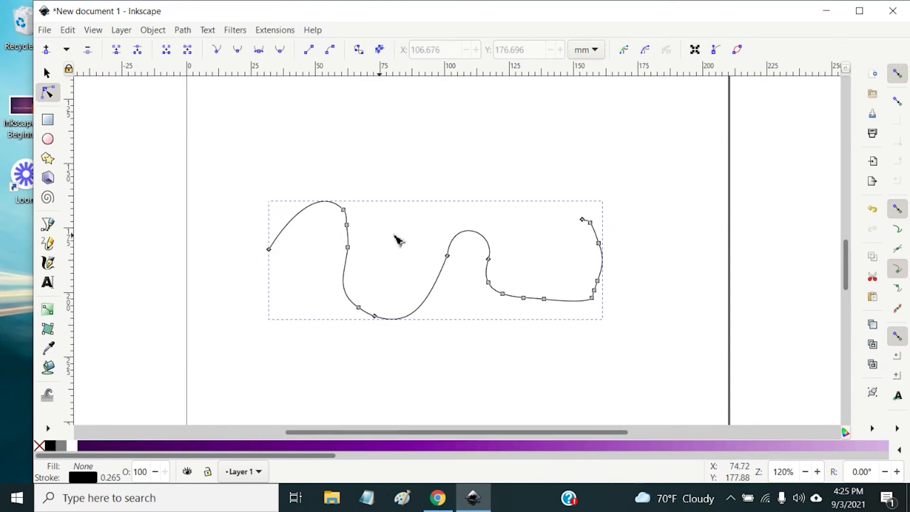
Step: Join the left end nodes of the lower and upper lines into one shared node
left_click(270, 250)
scroll(351, 254, "down", 8)
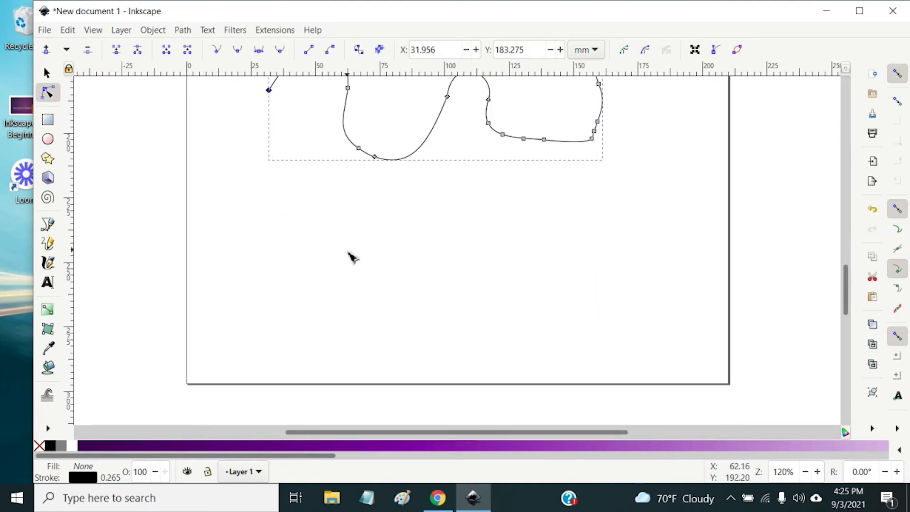
scroll(350, 256, "up", 12)
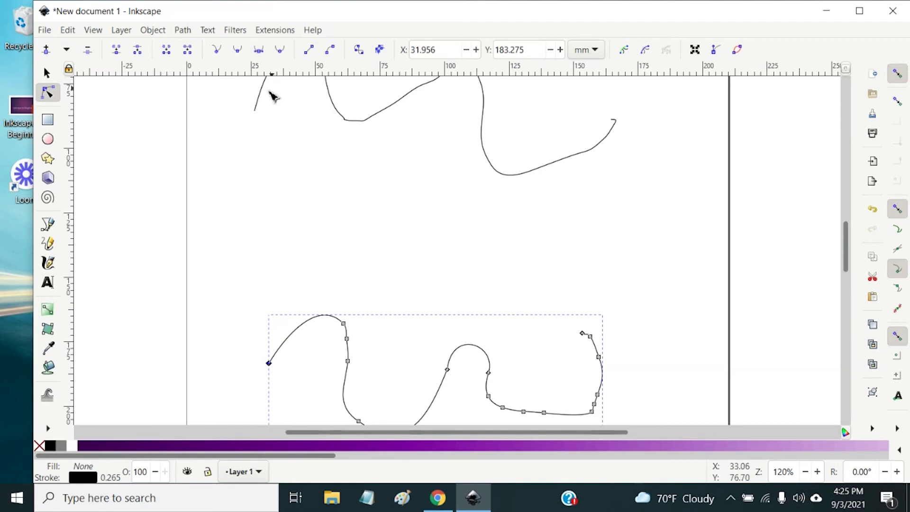
left_click(257, 102, "shift")
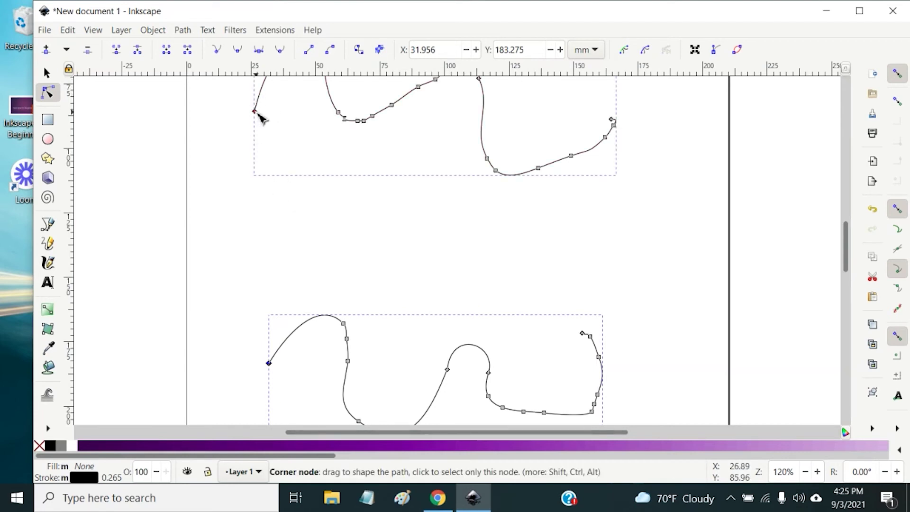
left_click(258, 114, "shift")
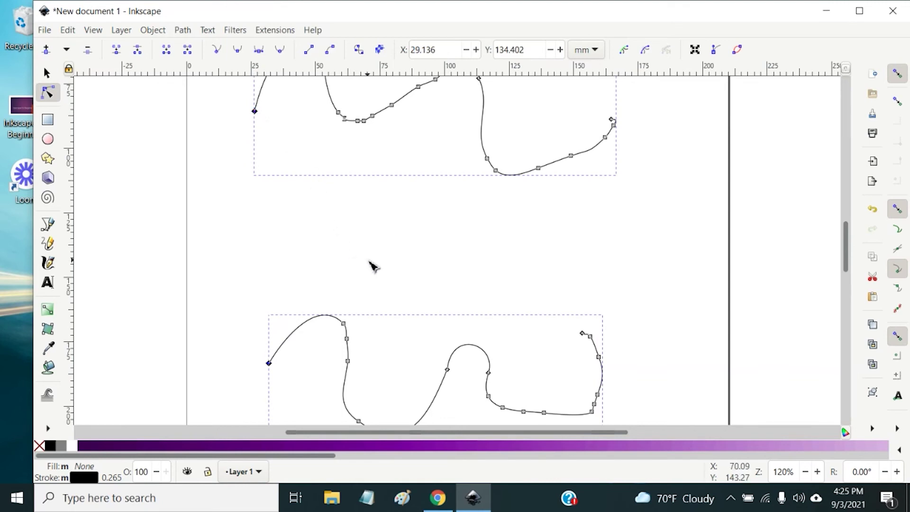
left_click(117, 51)
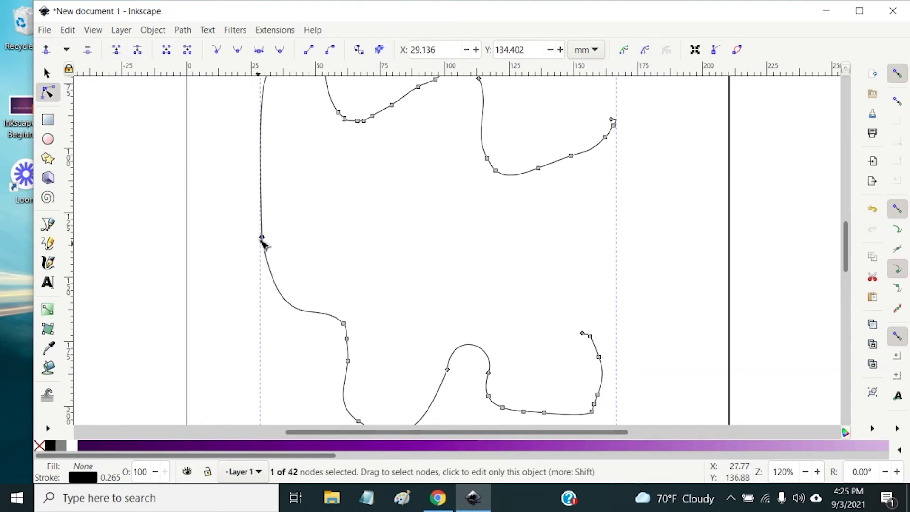
Step: Break the path at the joined node on the left side and pull the two resulting ends apart
scroll(432, 276, "up", 2)
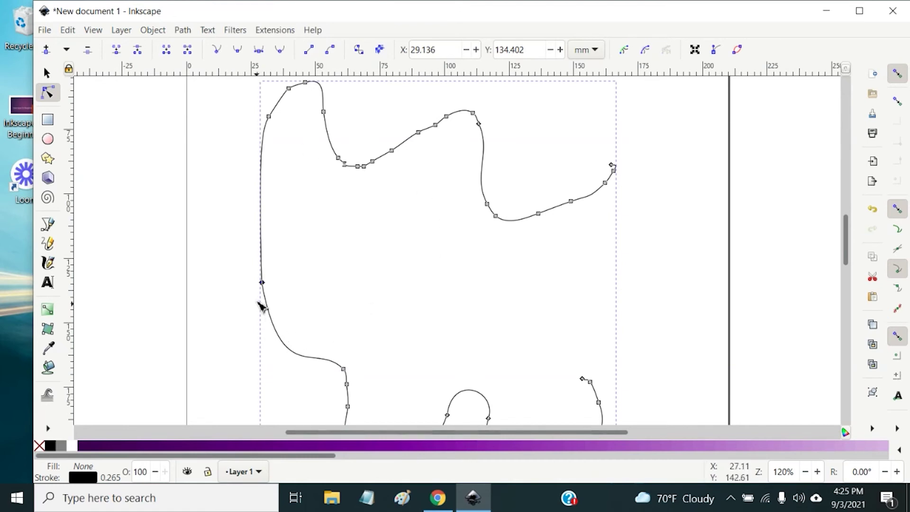
left_click(262, 284)
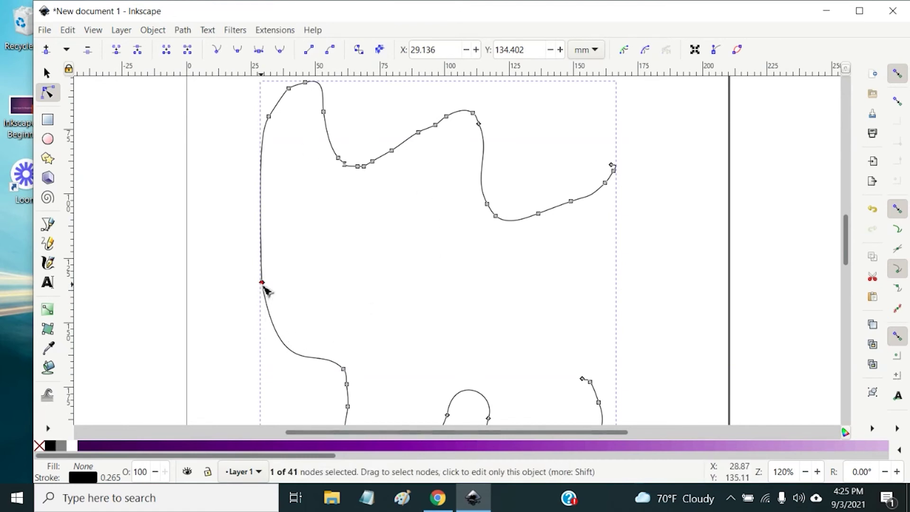
left_click(138, 52)
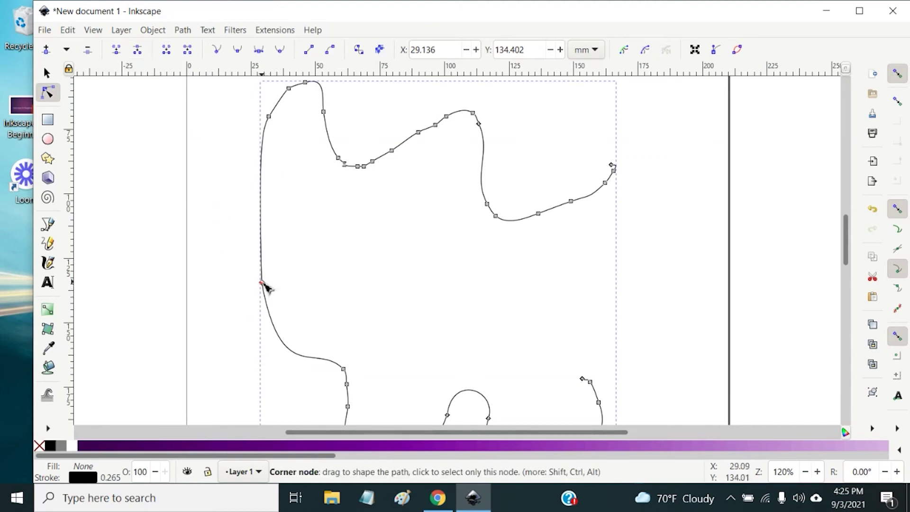
left_click_drag(262, 283, 297, 315)
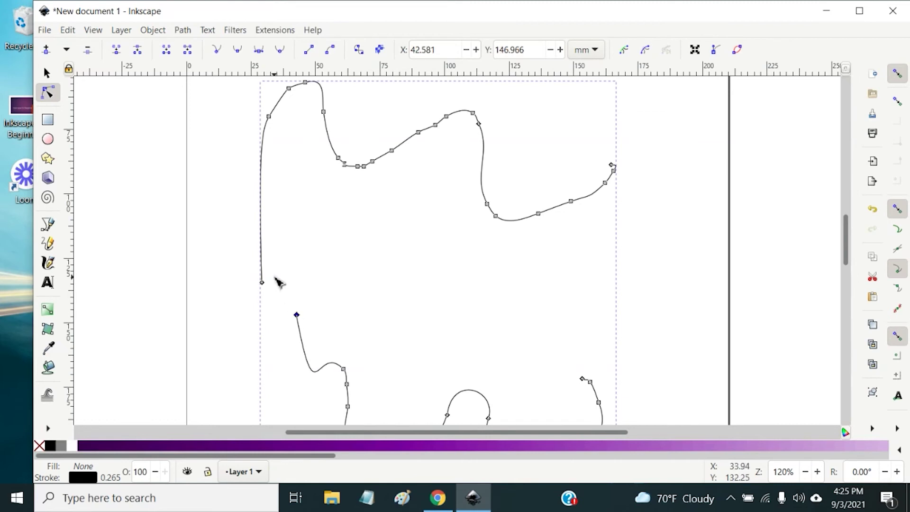
left_click_drag(262, 283, 284, 227)
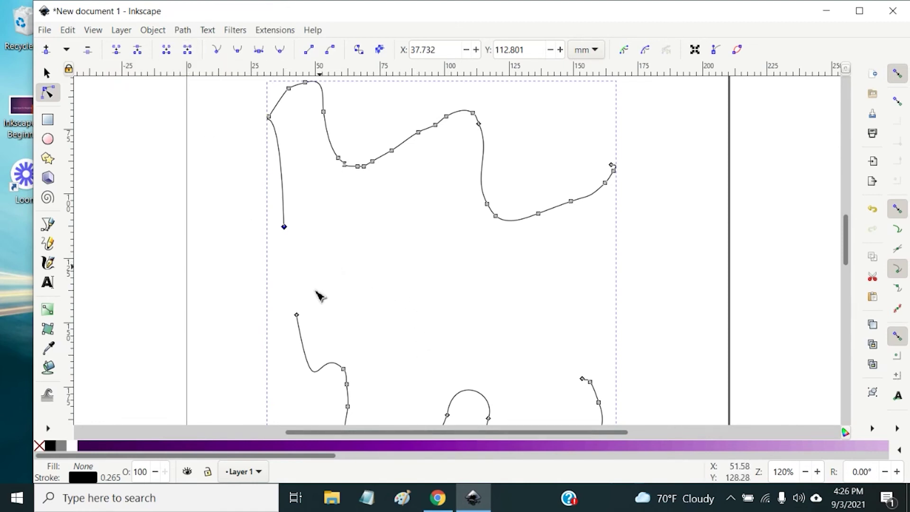
Step: Connect the two separated end nodes on the left side with a new segment, and delete that segment
left_click(297, 315)
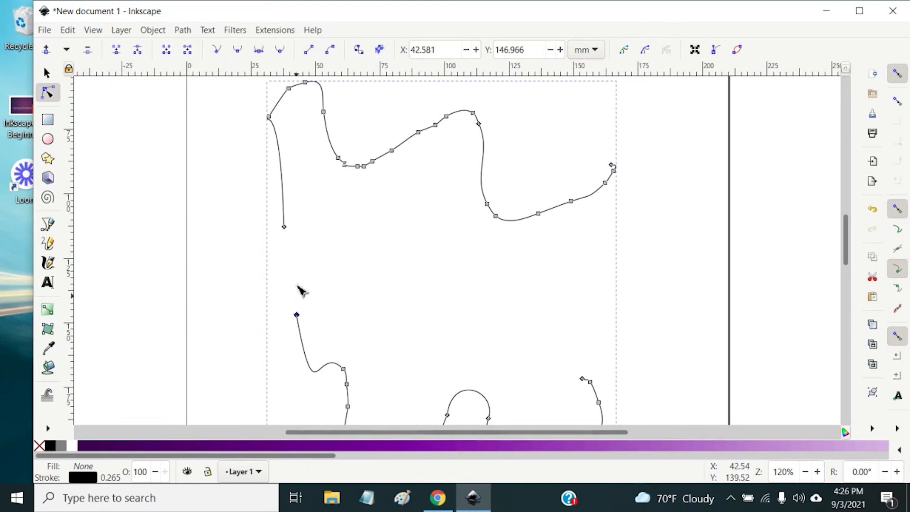
left_click(286, 230, "shift")
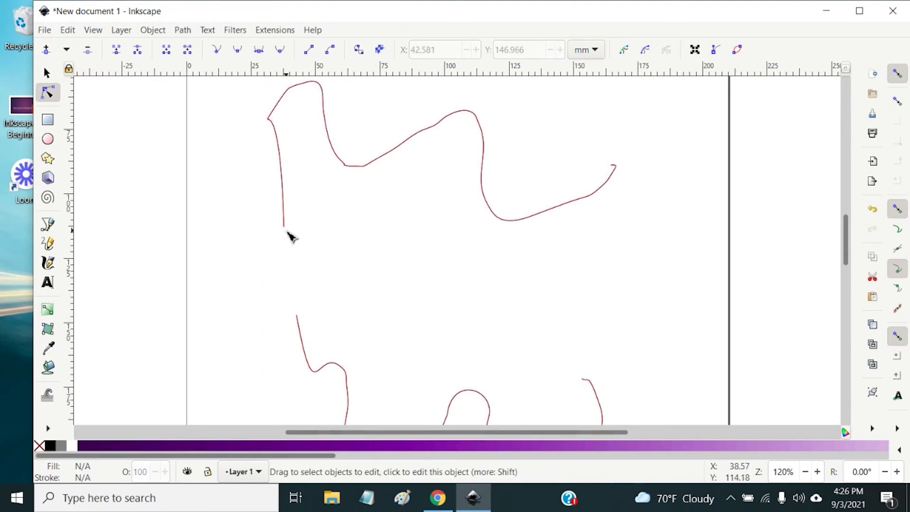
left_click(287, 230)
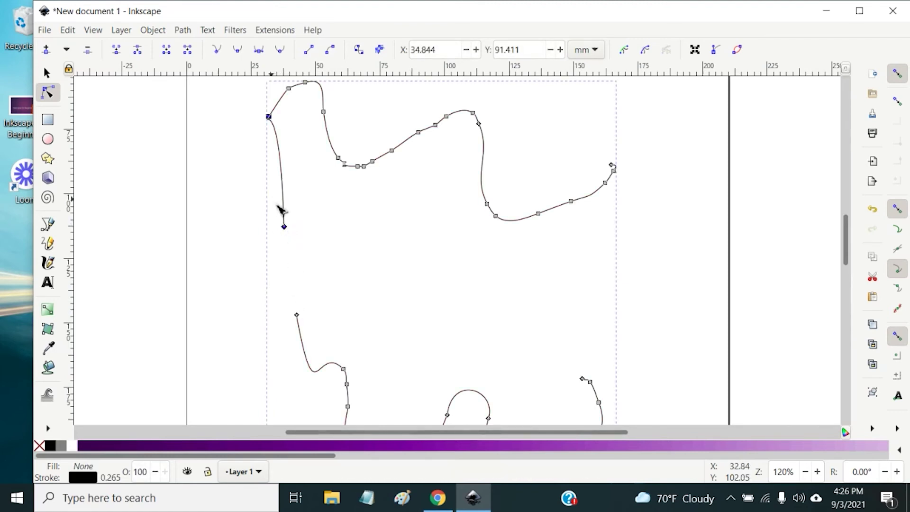
left_click(284, 227)
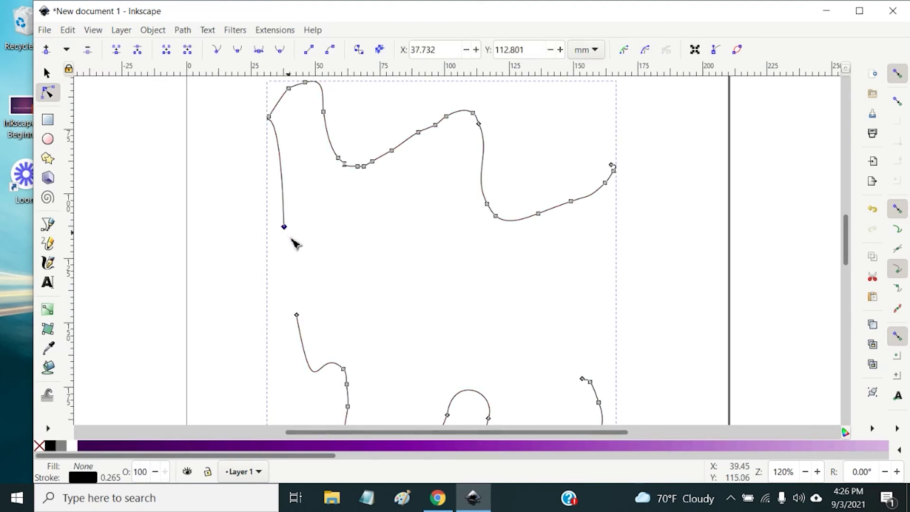
left_click(297, 314, "shift")
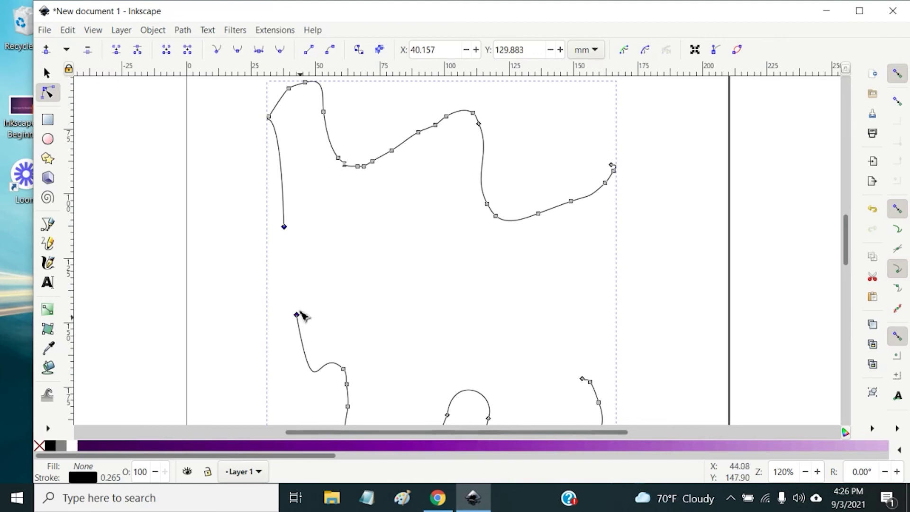
left_click(167, 52)
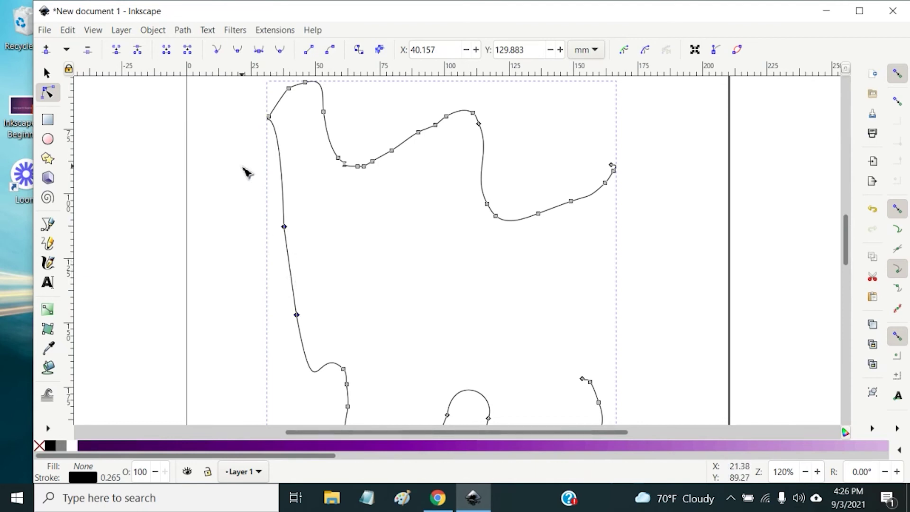
left_click(188, 49)
scroll(365, 305, "down", 2)
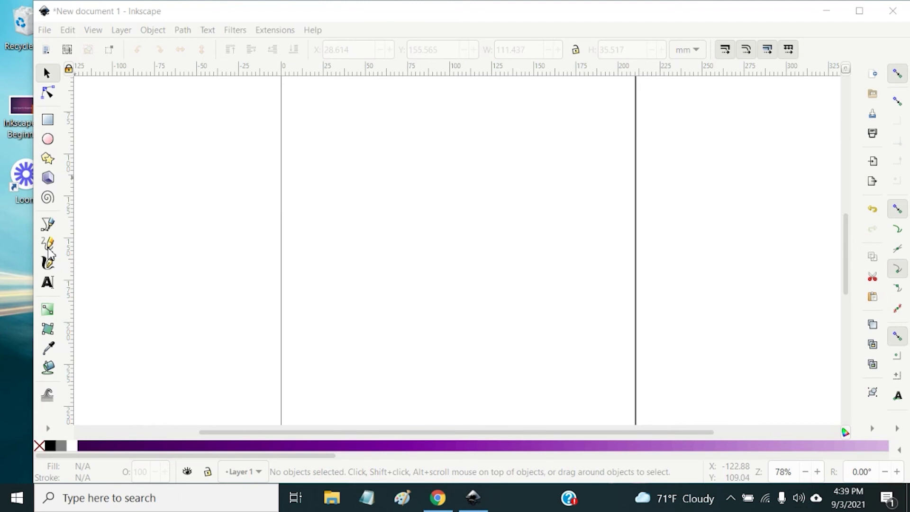
Step: Draw a freehand arch about 100 mm wide and 70 mm high on the page, and show its nodes for editing
left_click(47, 244)
mouse_move(341, 293)
left_mouse_down()
mouse_move(372, 229)
mouse_move(500, 218)
mouse_move(506, 296)
left_mouse_up()
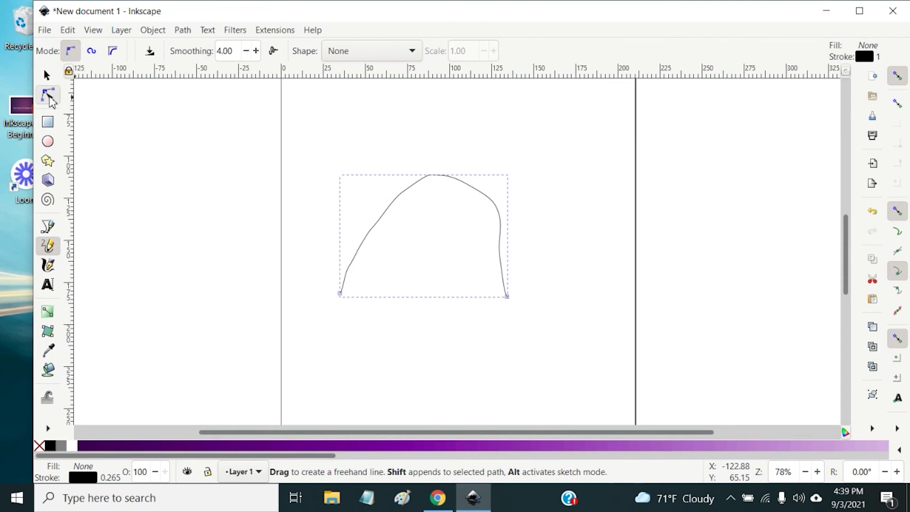
left_click(49, 96)
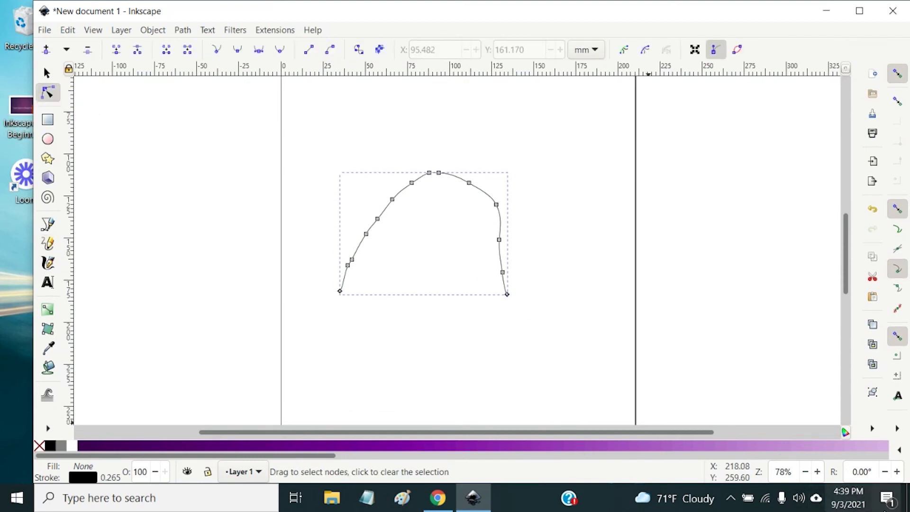
left_click(819, 472)
left_click(819, 472)
left_click(819, 471)
left_click(818, 472)
left_click(819, 471)
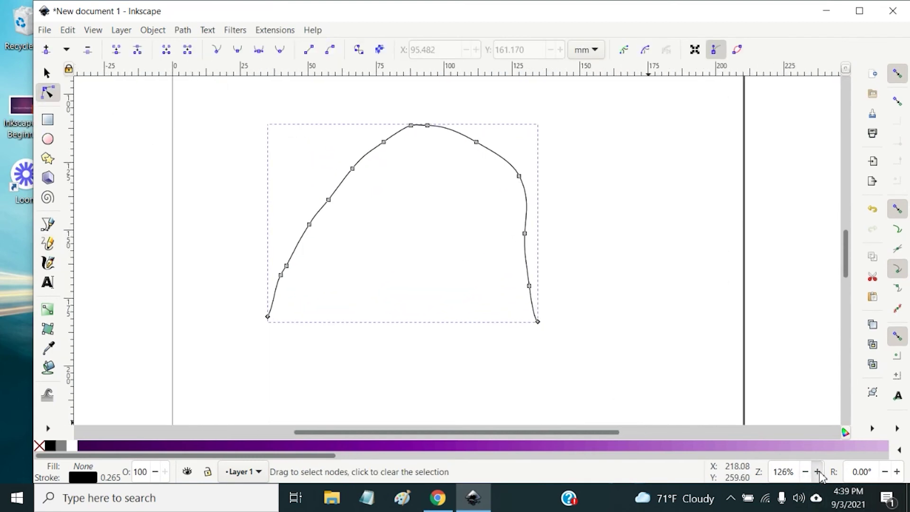
left_click(819, 472)
left_click(819, 472)
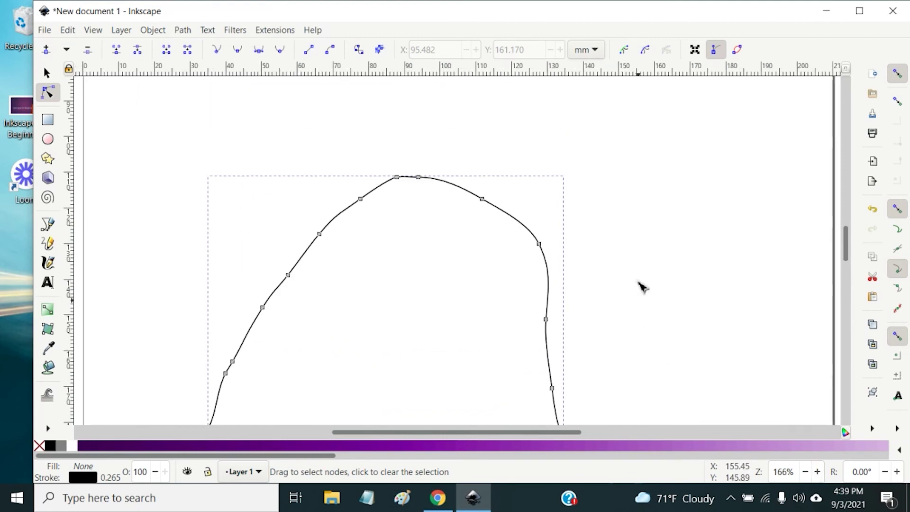
Step: Reshape the arch's upper right side into waves using the Bezier handles of the shoulder node and its two neighbours
left_click(483, 200)
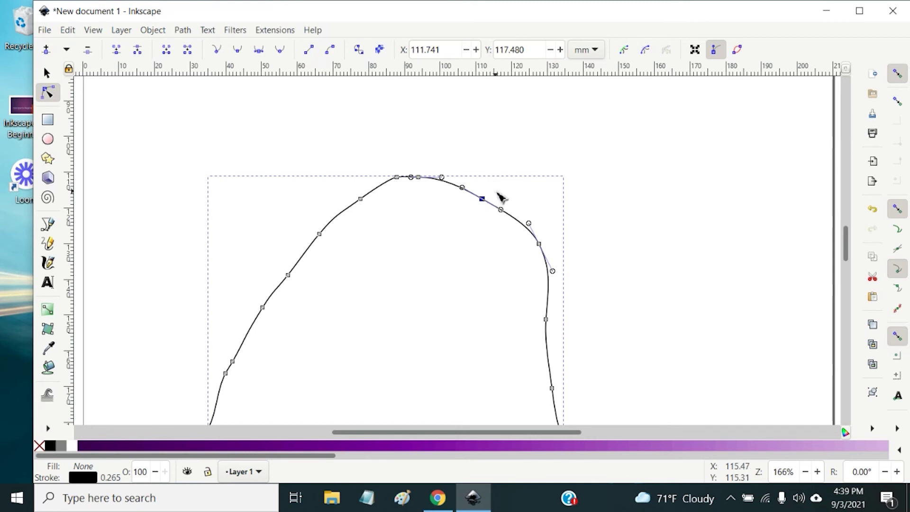
left_click_drag(501, 210, 473, 247)
left_click_drag(529, 223, 507, 264)
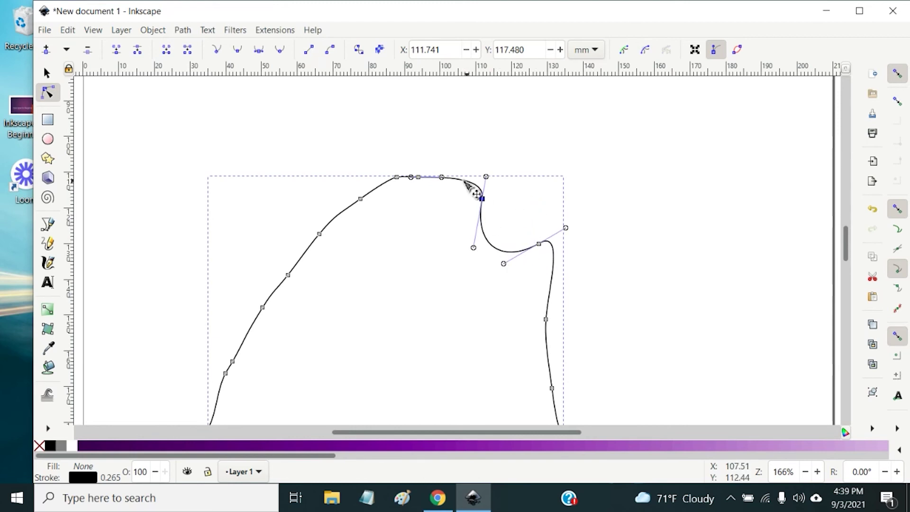
left_click_drag(411, 173, 405, 140)
left_click_drag(426, 200, 430, 140)
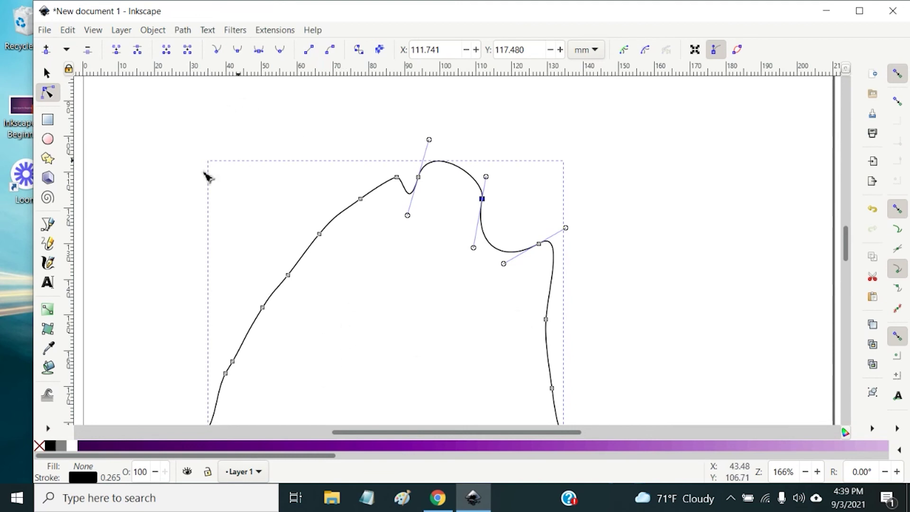
Step: Make the selected shoulder node a corner and angle its two handles independently of each other
left_click(217, 53)
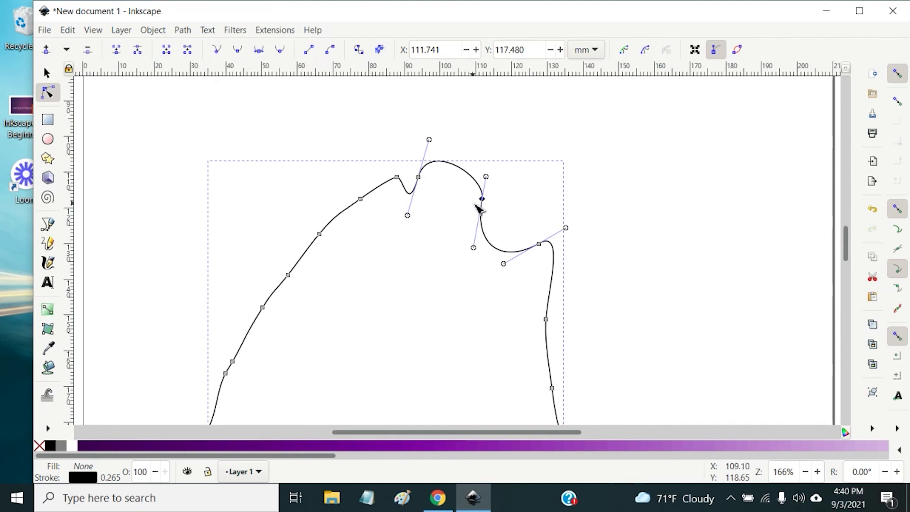
left_click_drag(486, 178, 536, 183)
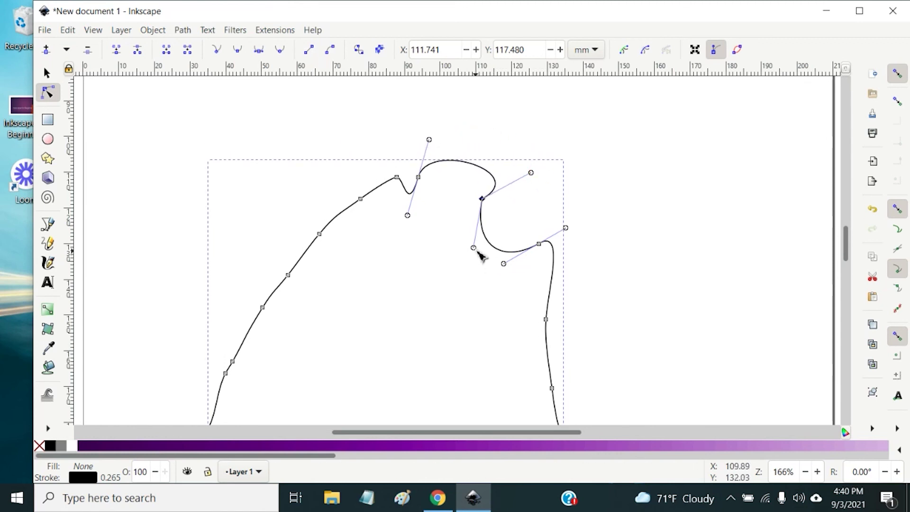
left_click_drag(477, 252, 494, 244)
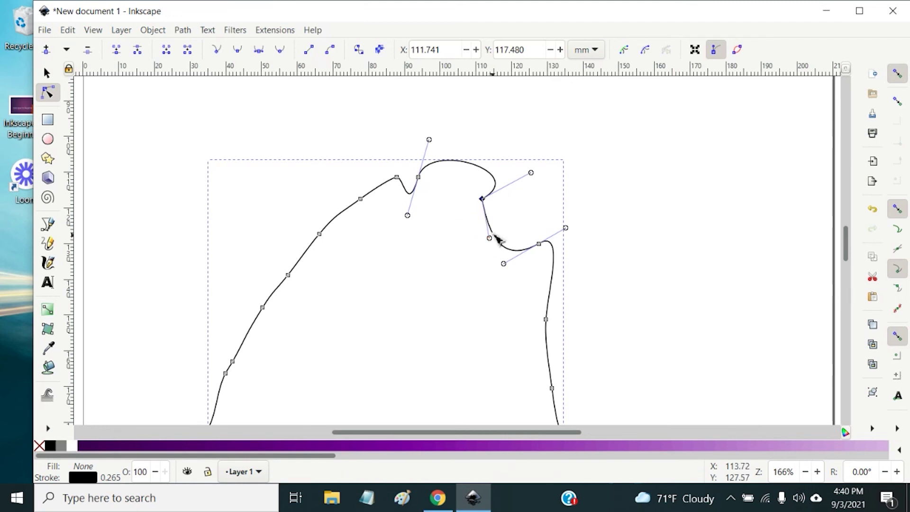
Step: Make the selected shoulder node smooth and rotate its handles to round the curve on both sides
left_click(240, 49)
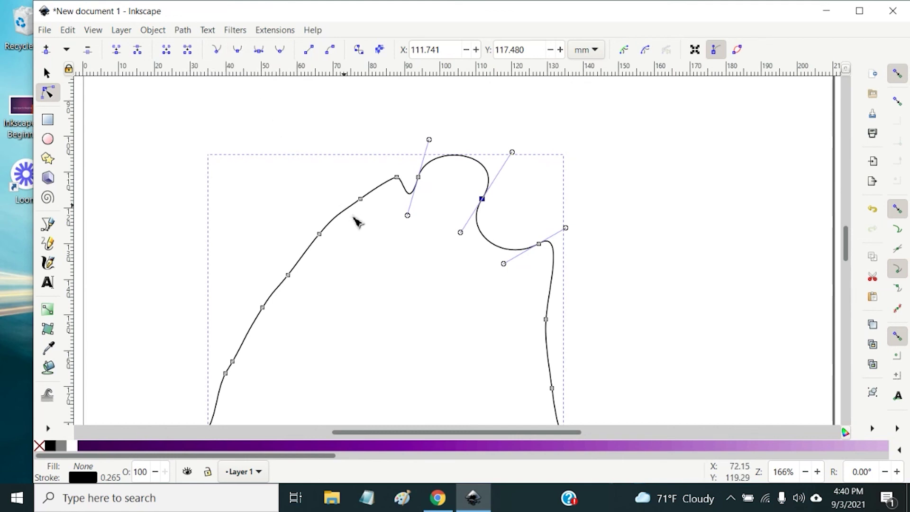
left_click_drag(459, 232, 459, 253)
left_click_drag(426, 279, 450, 245)
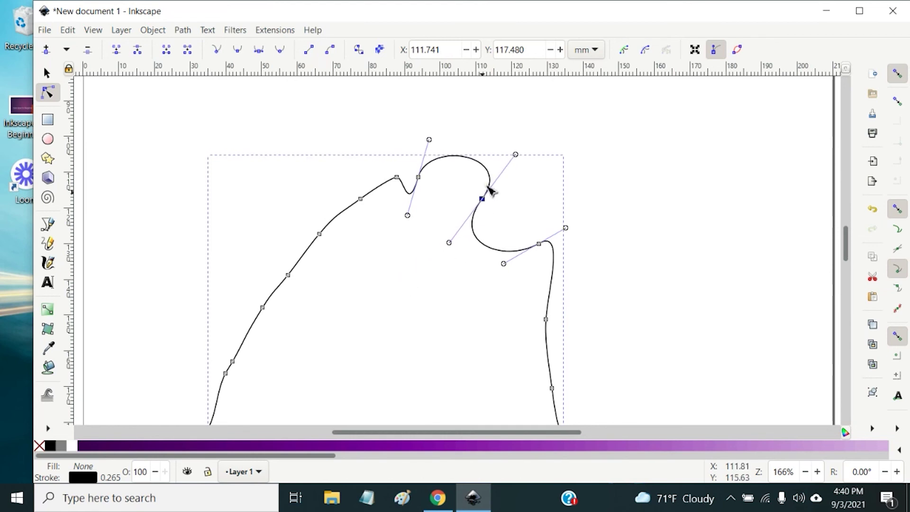
mouse_move(516, 159)
left_mouse_down()
mouse_move(528, 179)
mouse_move(527, 148)
mouse_move(467, 118)
mouse_move(503, 145)
mouse_move(510, 177)
mouse_move(515, 168)
left_mouse_up()
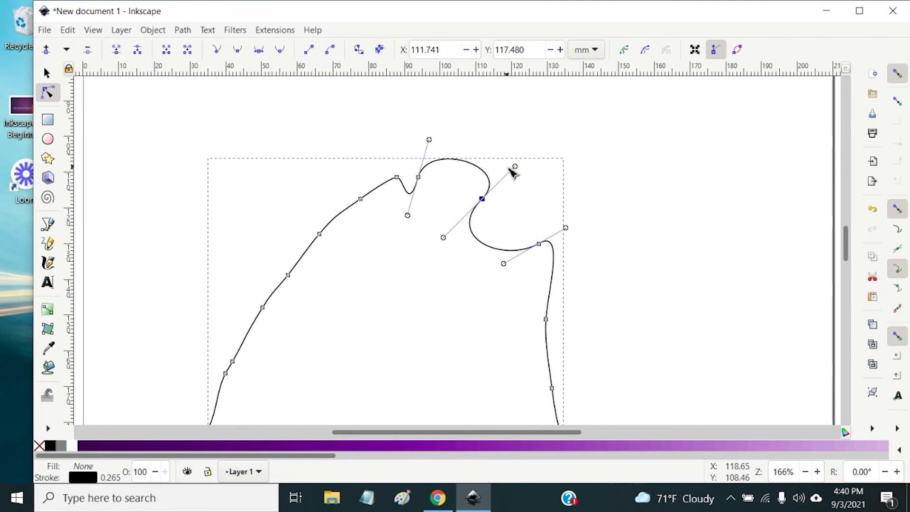
Step: Make the selected shoulder node symmetric and lengthen its paired handles
left_click(258, 50)
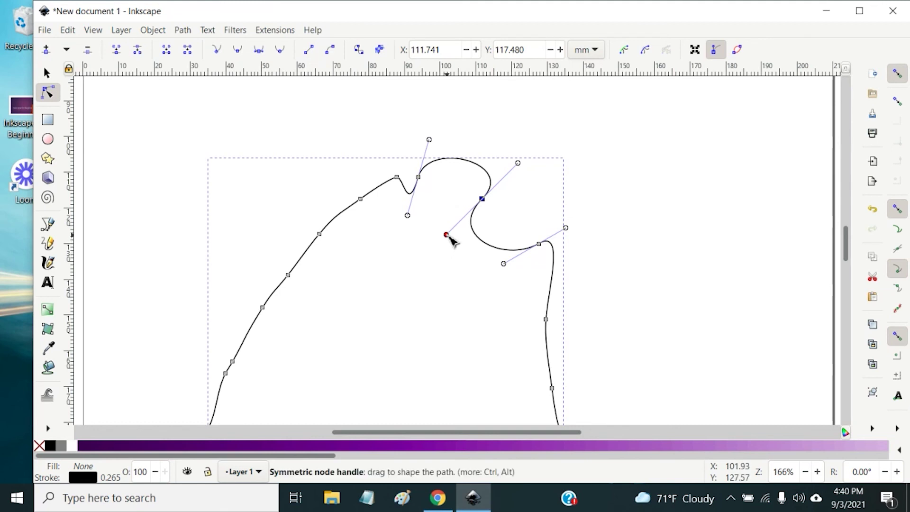
left_click_drag(445, 235, 442, 263)
left_click_drag(491, 191, 533, 151)
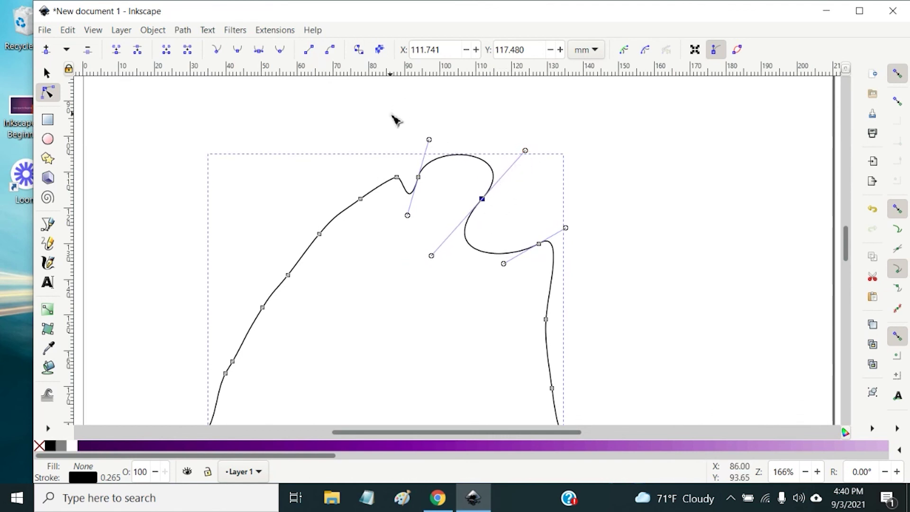
Step: Make the selected shoulder node auto-smooth, and lengthen its two handles individually
left_click(280, 50)
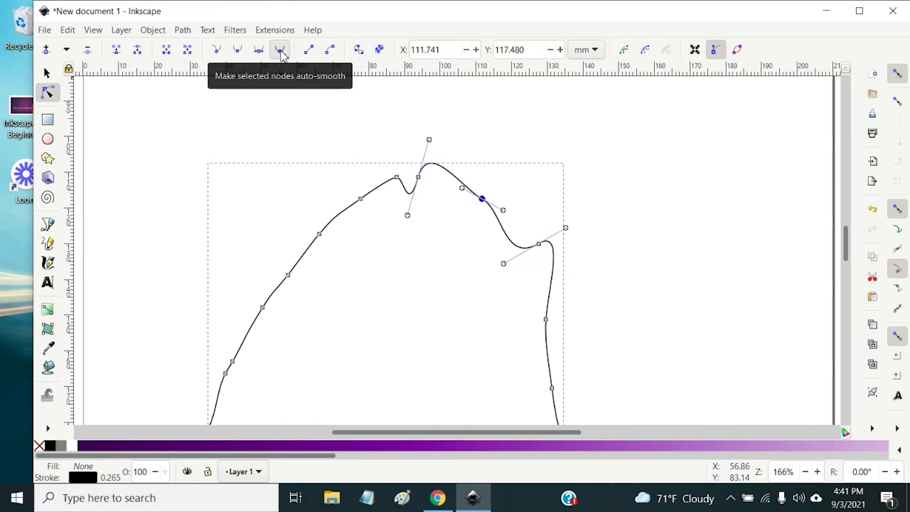
left_click_drag(466, 192, 445, 186)
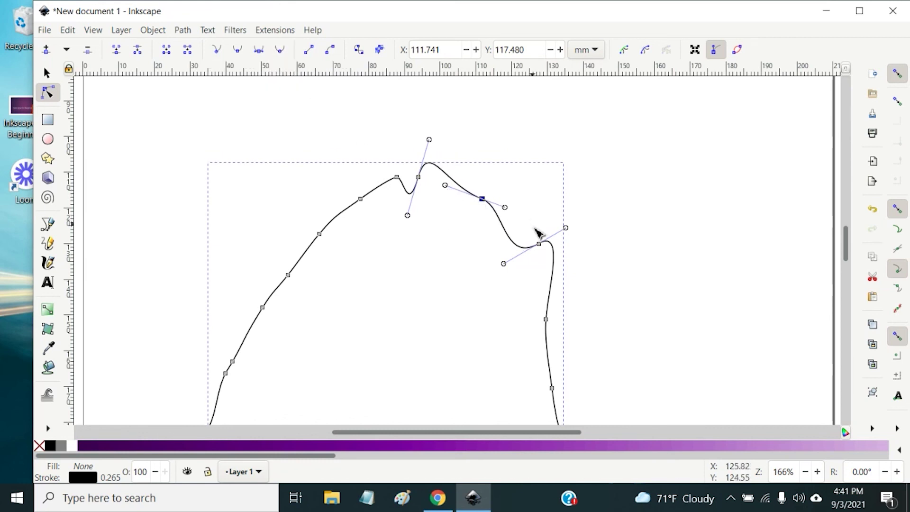
left_click_drag(505, 208, 545, 223)
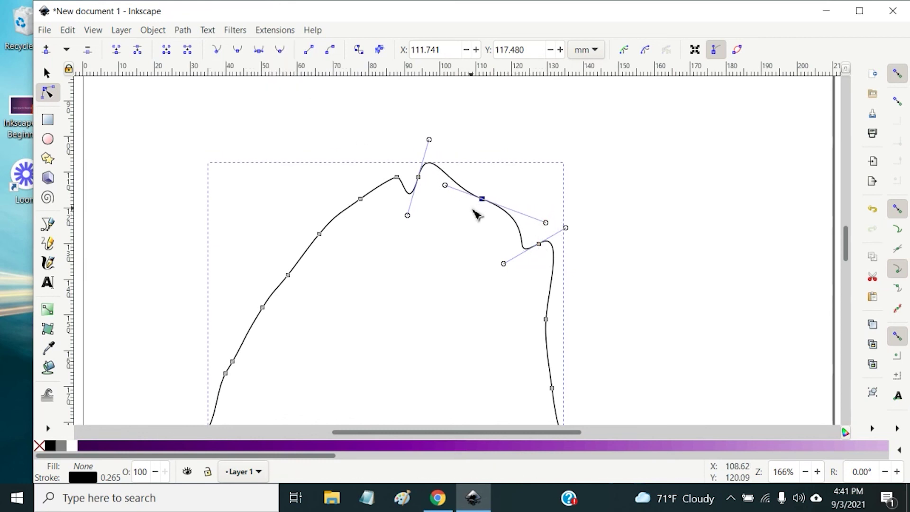
Step: Add the three nodes left of the shoulder node to the selection and make all four auto-smooth
left_click(418, 177, "shift")
left_click(396, 176, "shift")
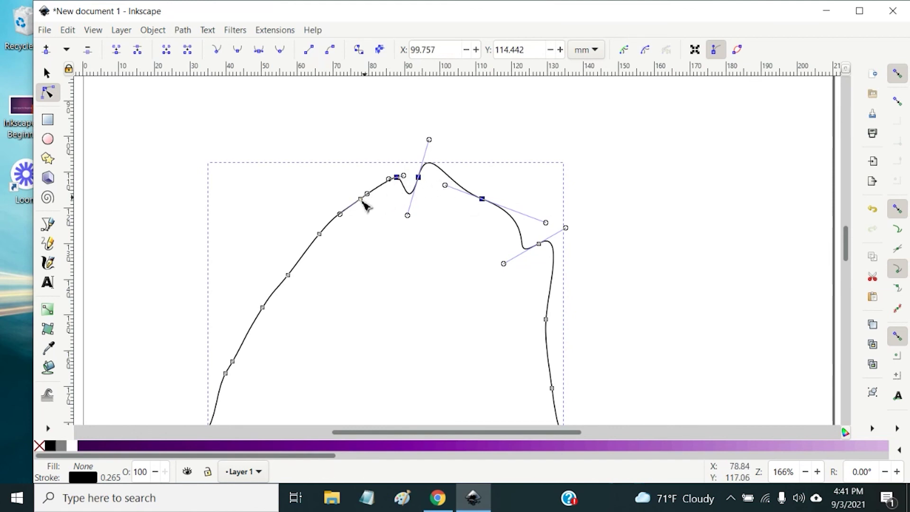
left_click(361, 198, "shift")
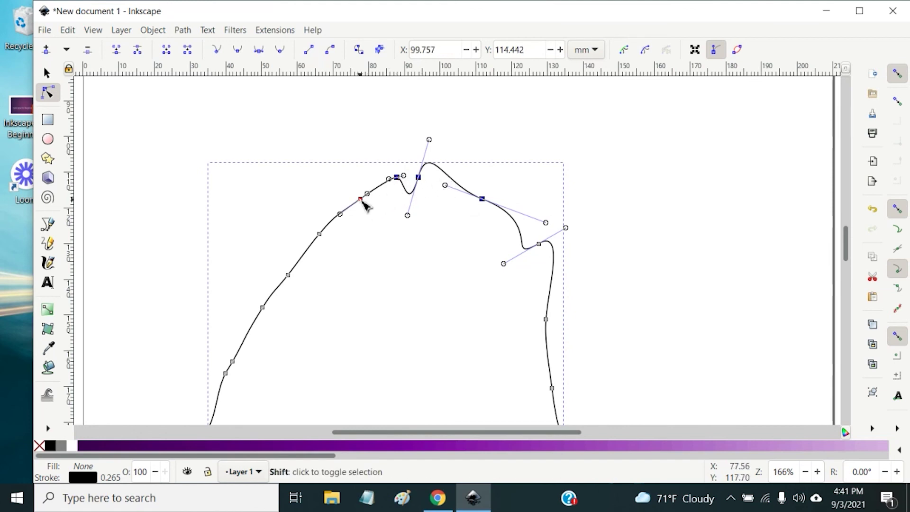
left_click(283, 52)
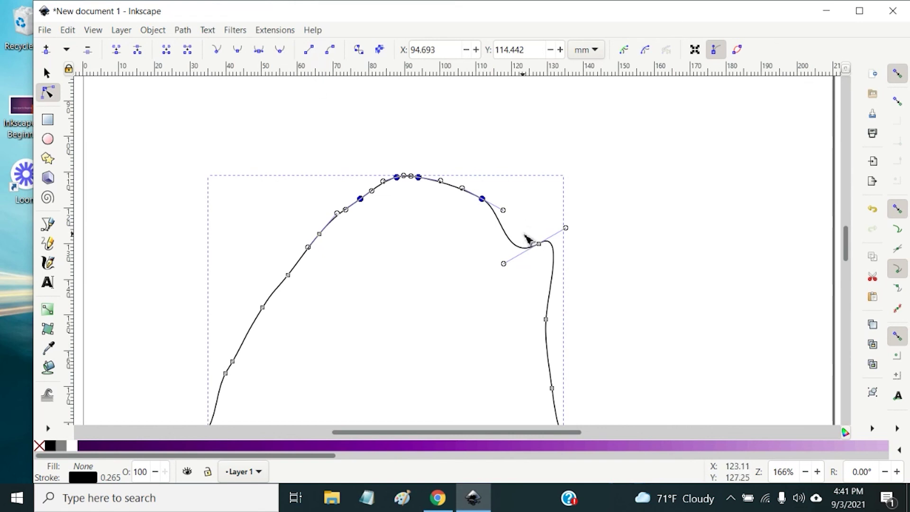
Step: Pull the handle of the arch's right end node outward so the last segment bulges to the right
scroll(536, 260, "down", 5)
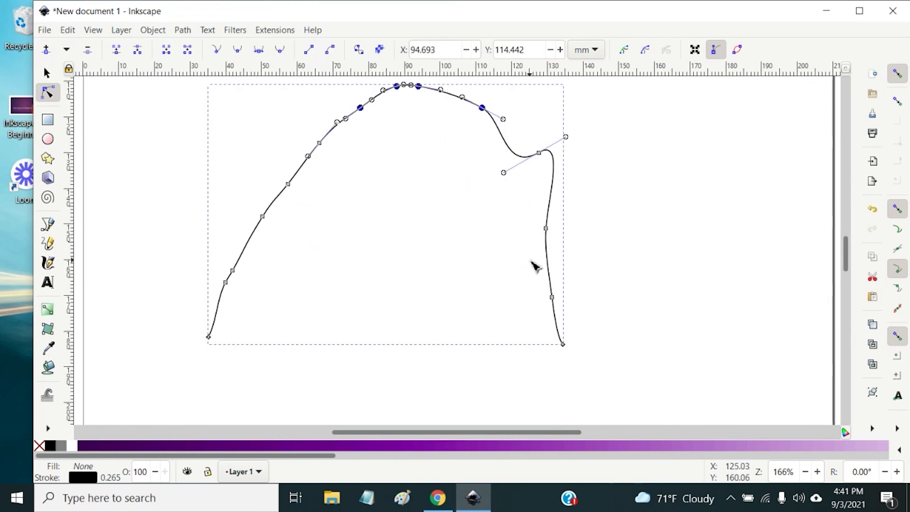
left_click(563, 345)
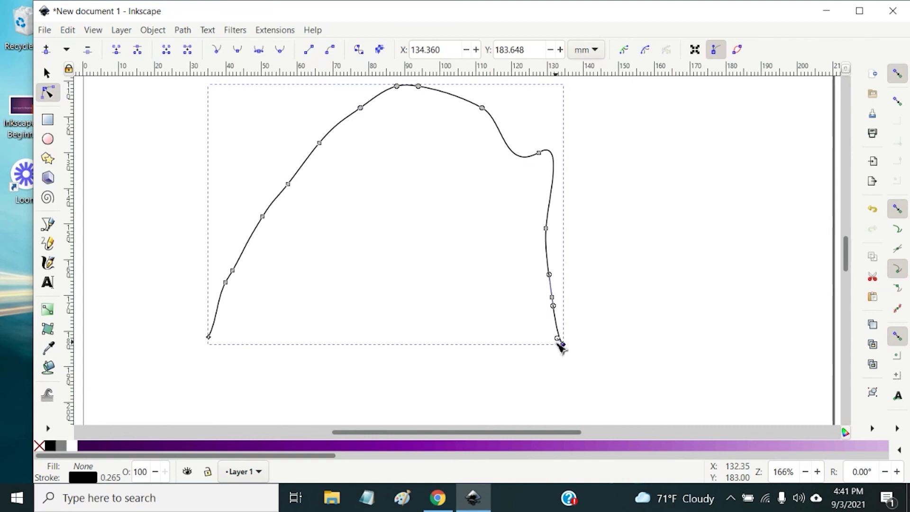
left_click_drag(558, 340, 635, 330)
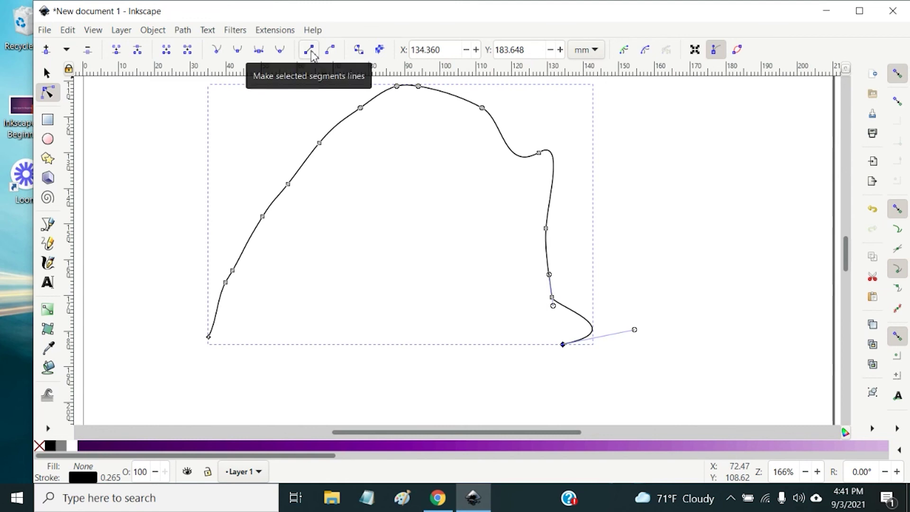
Step: Stretch the inner handle of the small peak's node far down into the arch to form a deep notch
left_click(528, 156)
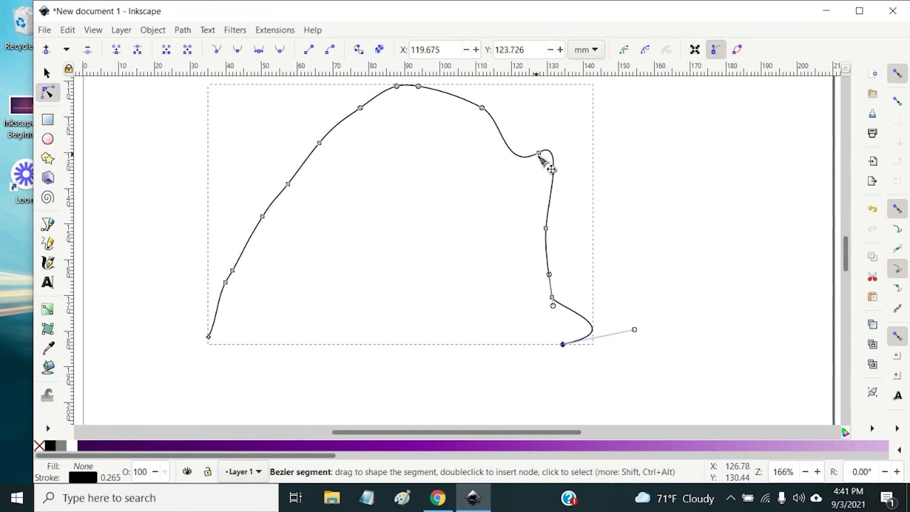
left_click_drag(504, 176, 344, 290)
left_click(539, 153)
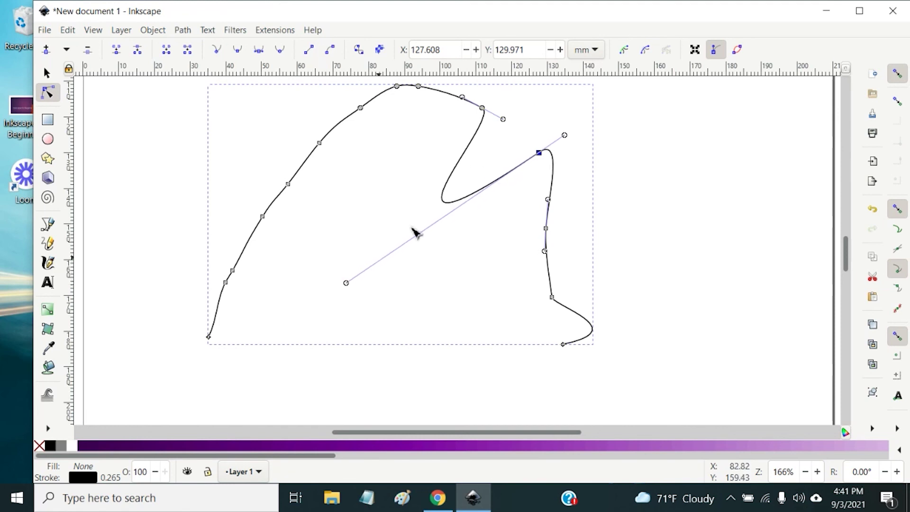
Step: Make the notch segment between the shoulder node and the small peak's node straight, and pull the peak node's remaining handle up and outward
left_click(468, 186)
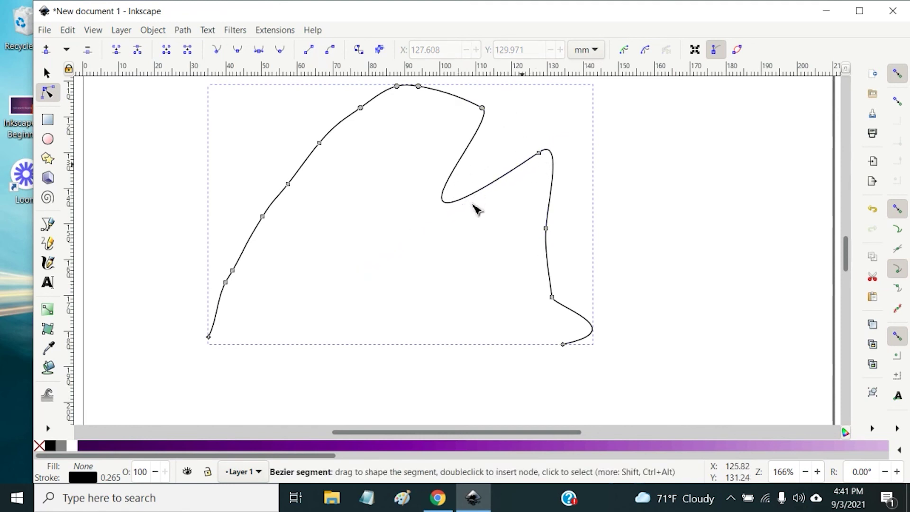
left_click(453, 206)
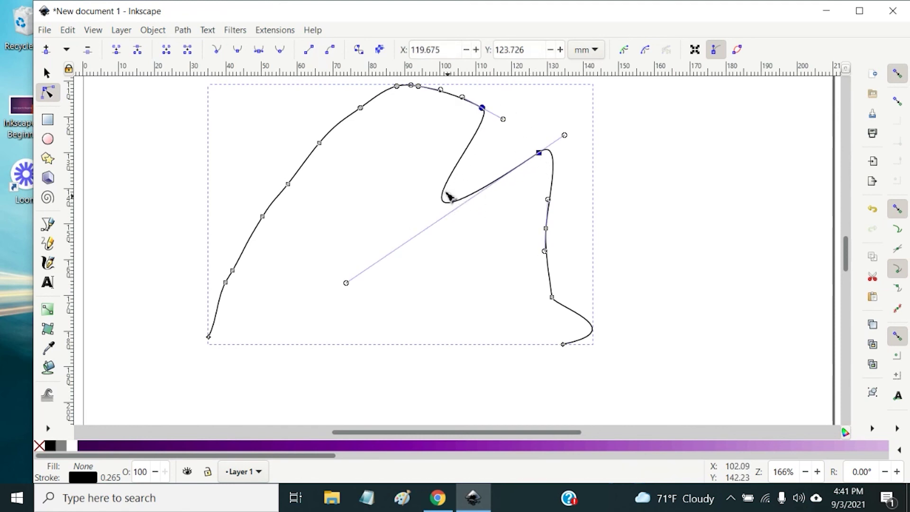
left_click(311, 53)
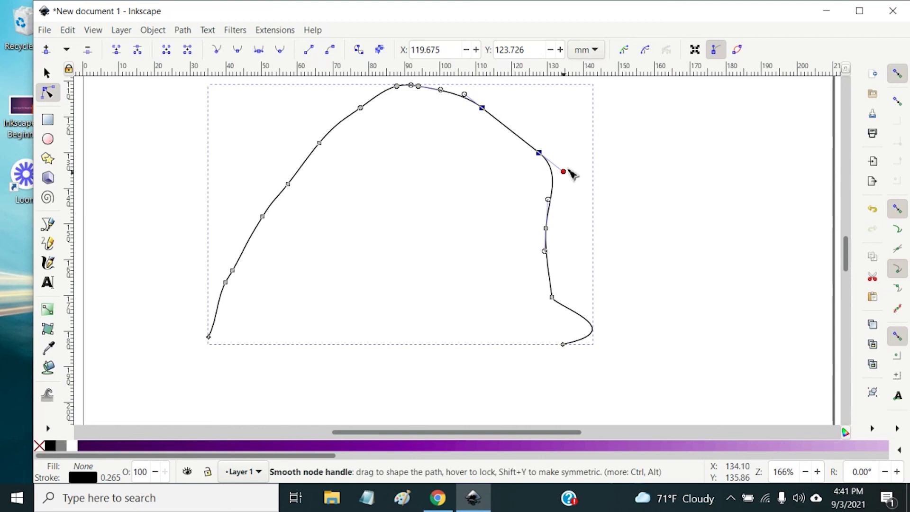
mouse_move(570, 174)
left_mouse_down()
mouse_move(582, 121)
mouse_move(601, 148)
mouse_move(554, 116)
mouse_move(534, 195)
mouse_move(546, 189)
mouse_move(533, 128)
mouse_move(599, 176)
mouse_move(484, 208)
mouse_move(582, 145)
mouse_move(584, 156)
mouse_move(523, 196)
mouse_move(581, 162)
left_mouse_up()
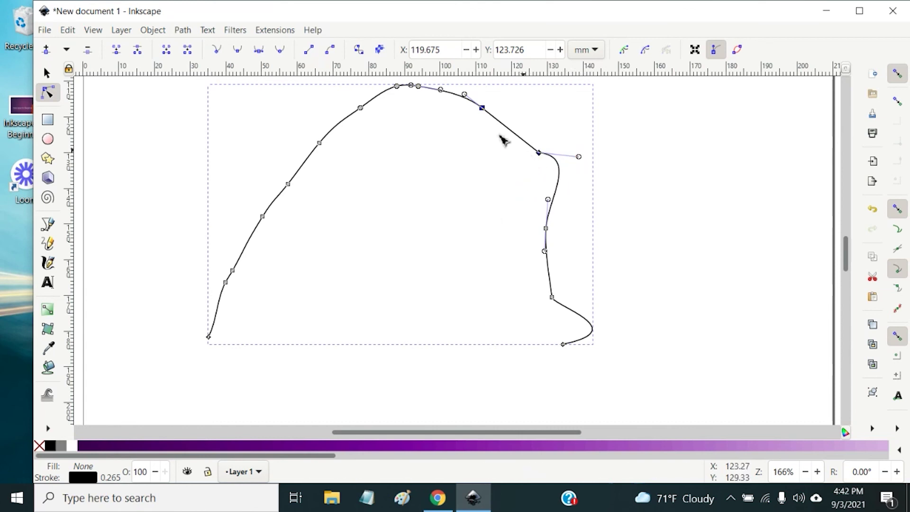
Step: Convert the straight segment back into a curve and pull its handles down into the arch to form a rounded notch
left_click(330, 55)
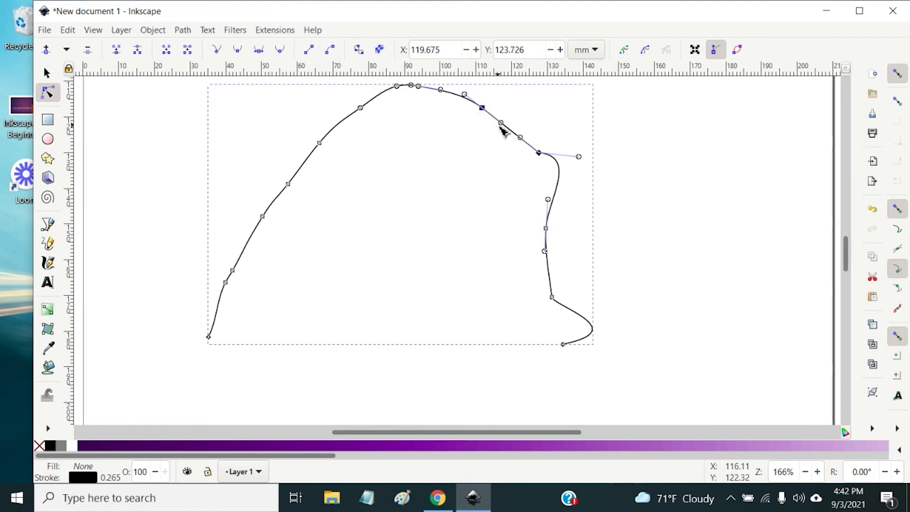
left_click_drag(500, 122, 439, 217)
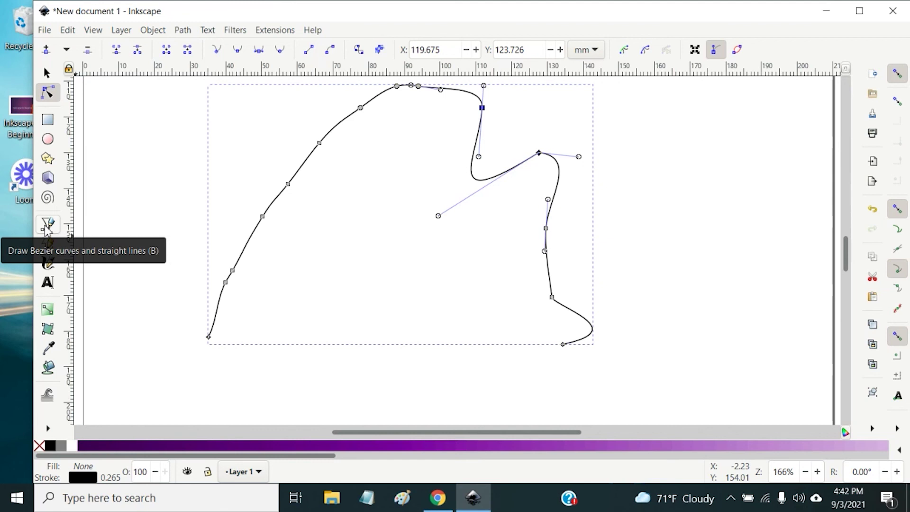
Step: Delete the whole freehand arch path with the Selector tool to clear the page
left_click_drag(846, 268, 846, 261)
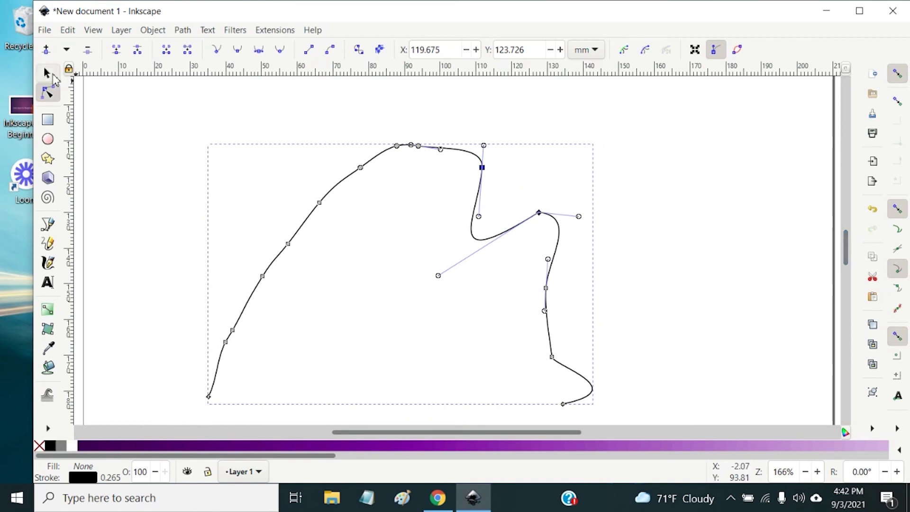
left_click(47, 74)
key("Delete")
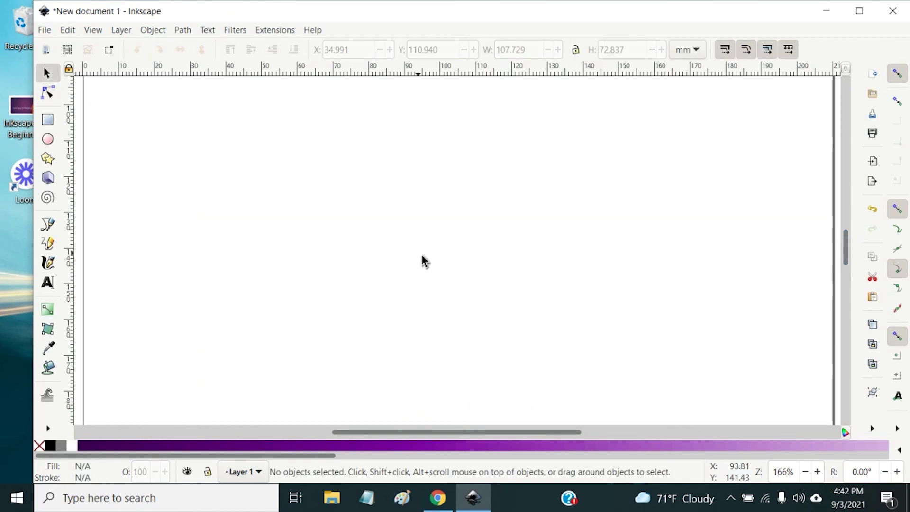
Step: Start a Bezier path in the blank page area with two straight zigzag segments followed by two flowing S-shaped curve segments
left_click(48, 225)
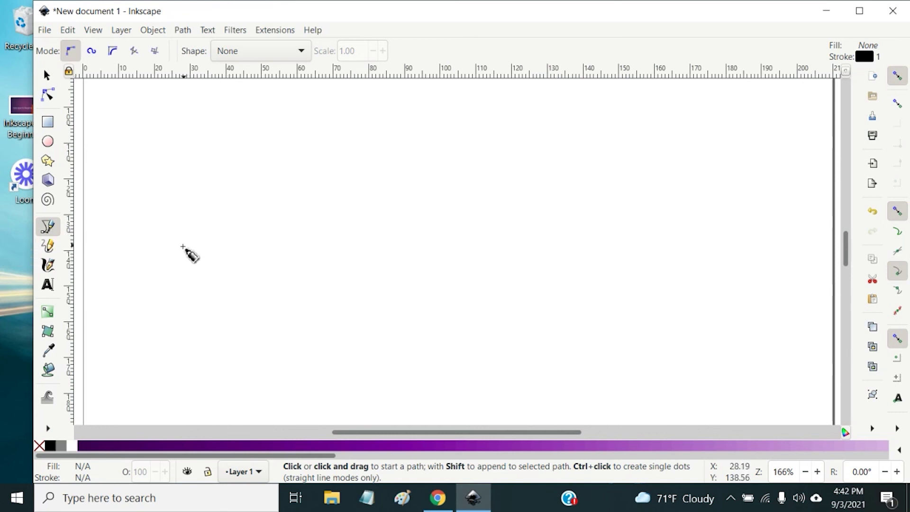
left_click(154, 201)
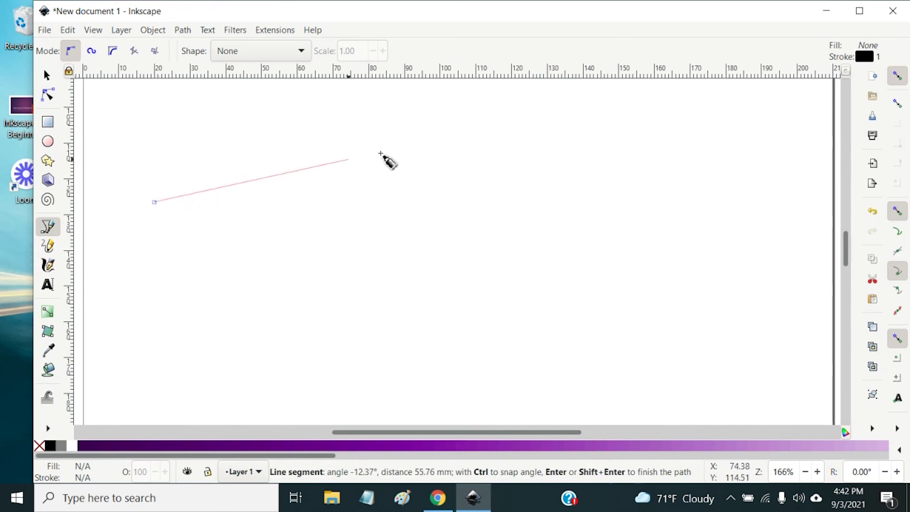
left_click(406, 139)
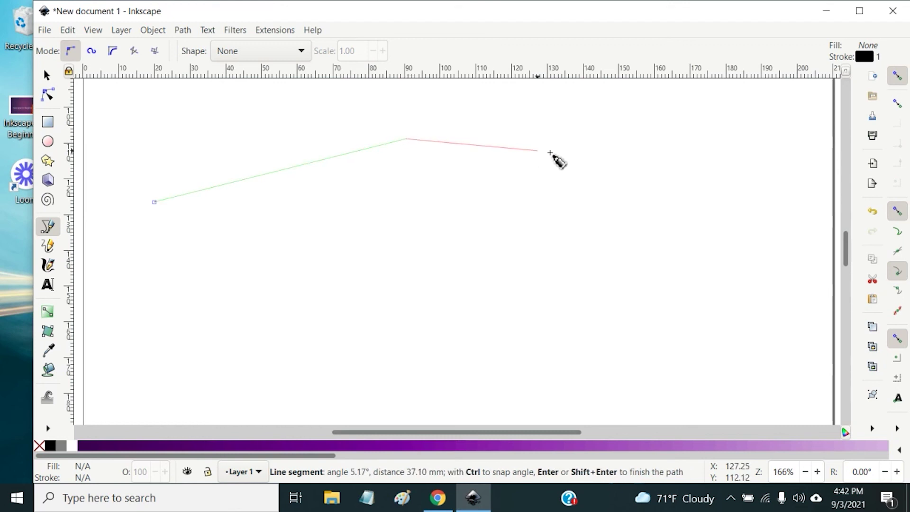
left_click(181, 264)
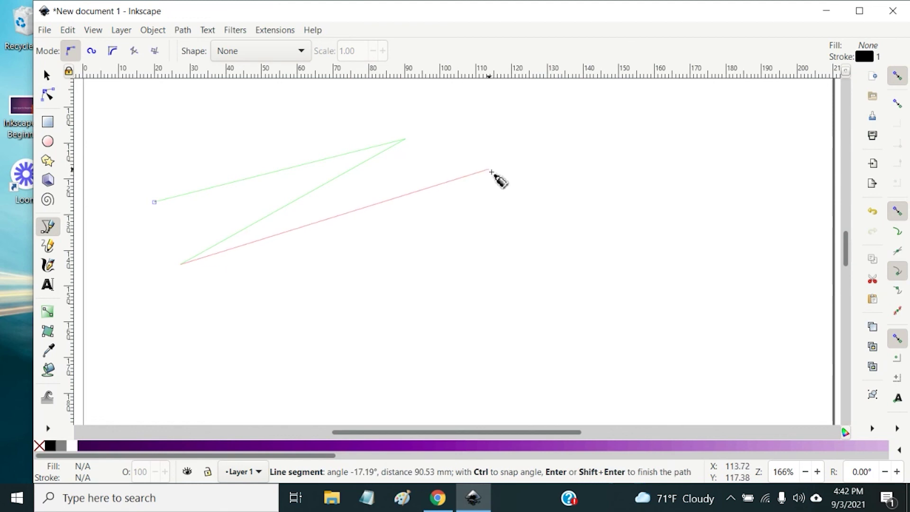
left_click_drag(488, 169, 440, 114)
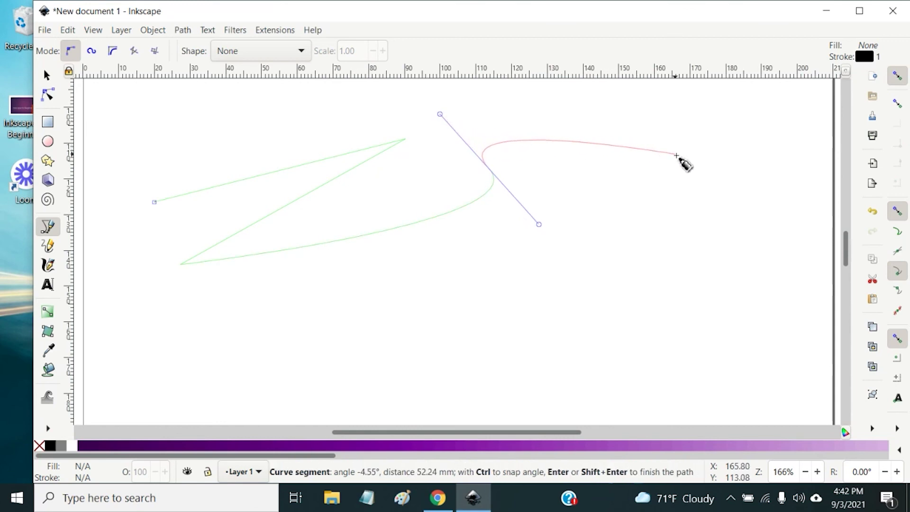
left_click_drag(675, 154, 672, 196)
left_click_drag(644, 221, 611, 207)
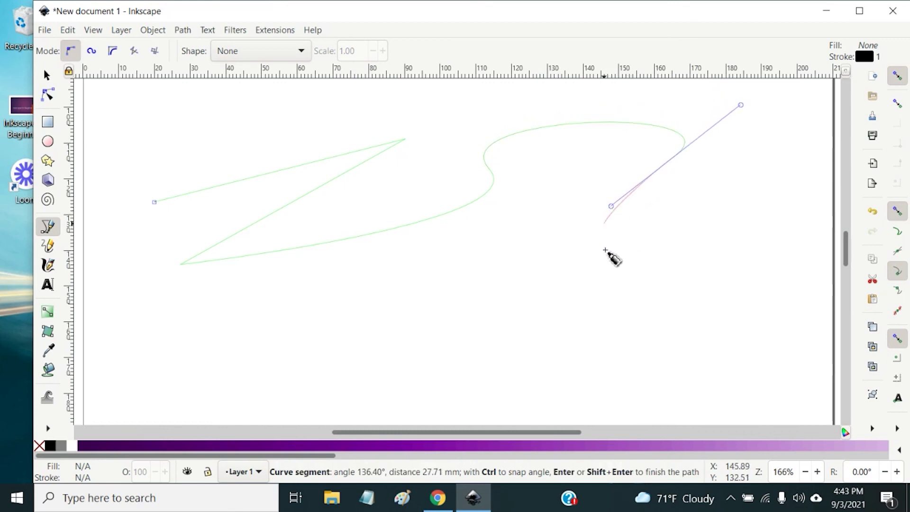
Step: End the last curve in a corner near the page's right edge, add straight segments back across the page, and close the path at its start node
left_click(740, 262)
left_click(525, 302)
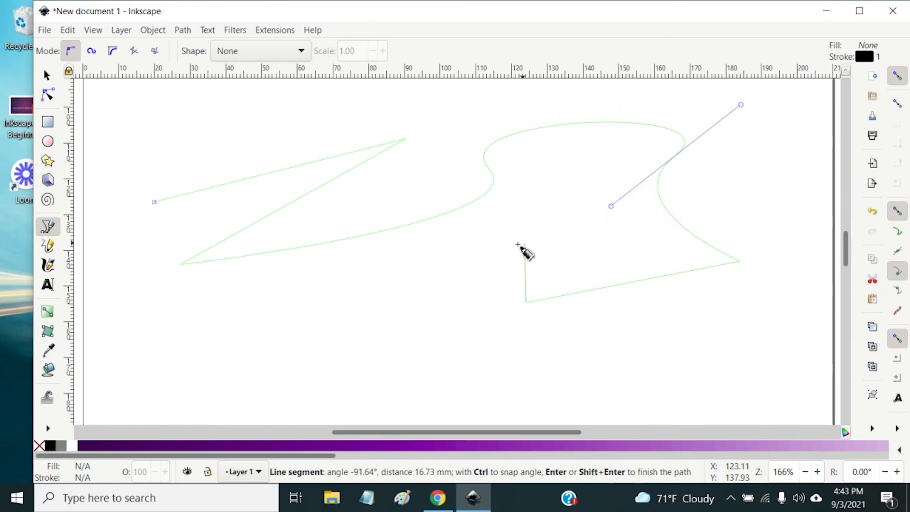
left_click(523, 243)
left_click(402, 272)
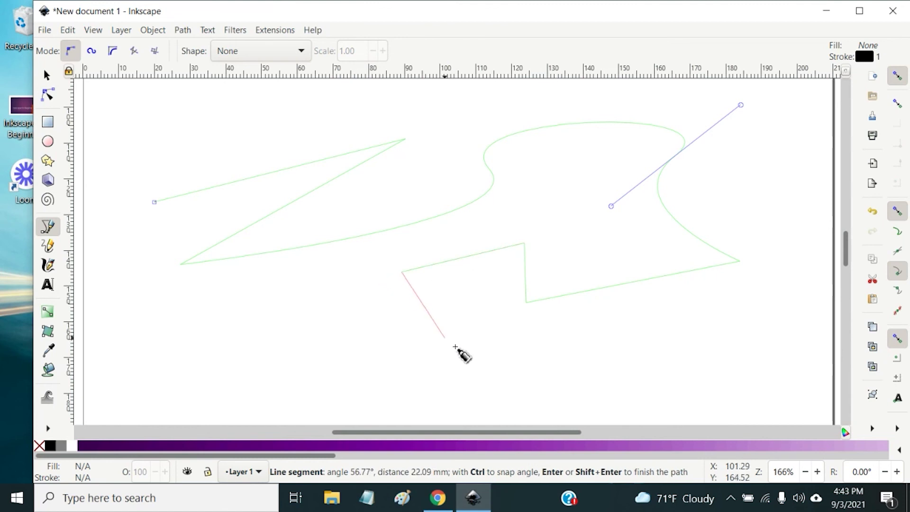
left_click(489, 374)
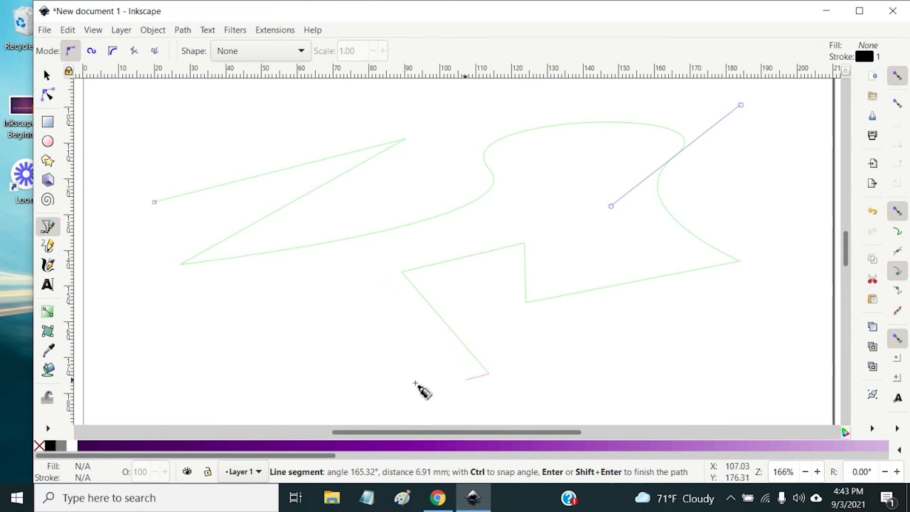
left_click(155, 378)
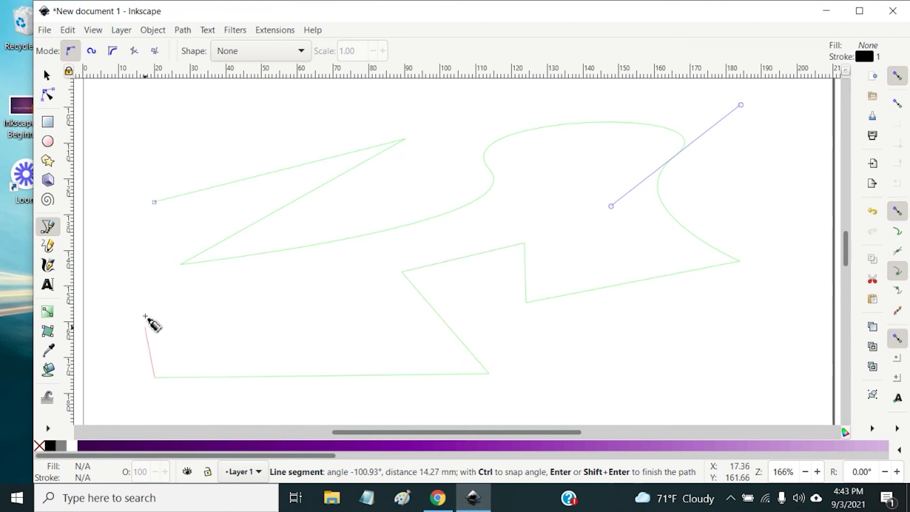
left_click(155, 203)
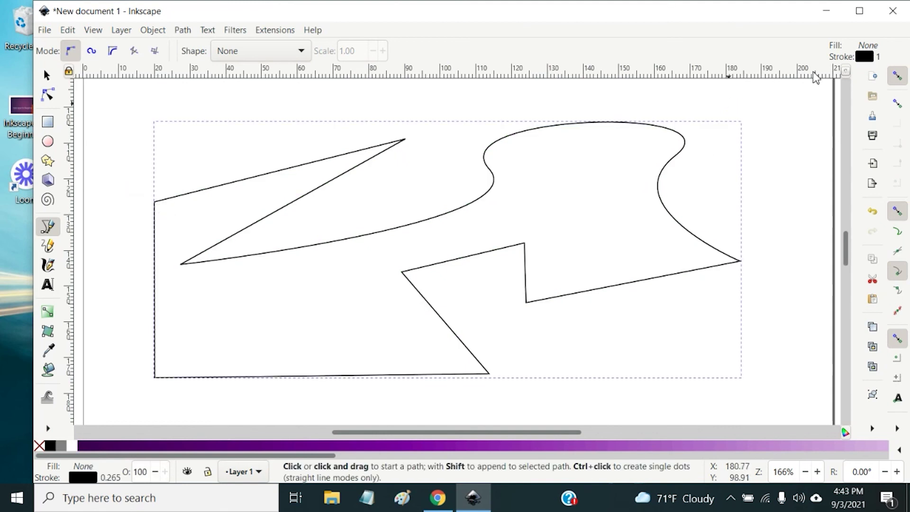
Step: Give the closed Bezier shape a flat red fill (ed2323ff) in the Fill and Stroke settings
left_click(156, 32)
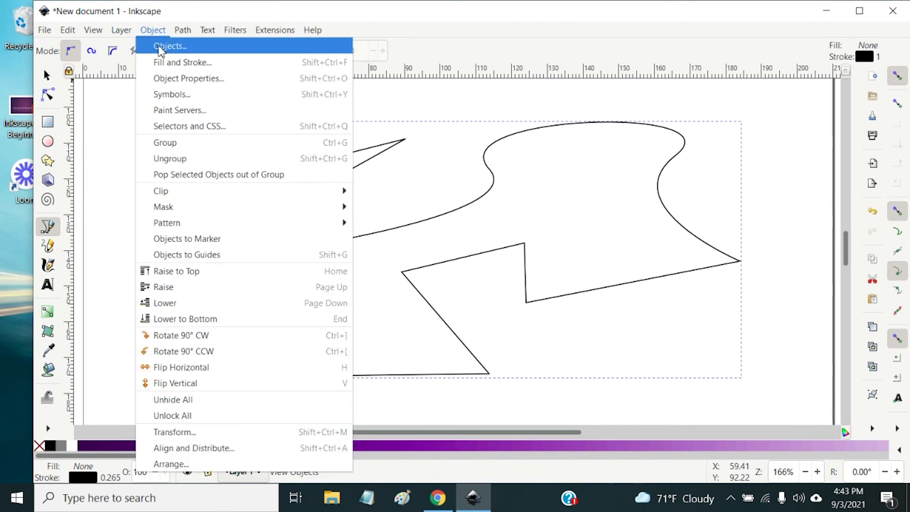
left_click(166, 64)
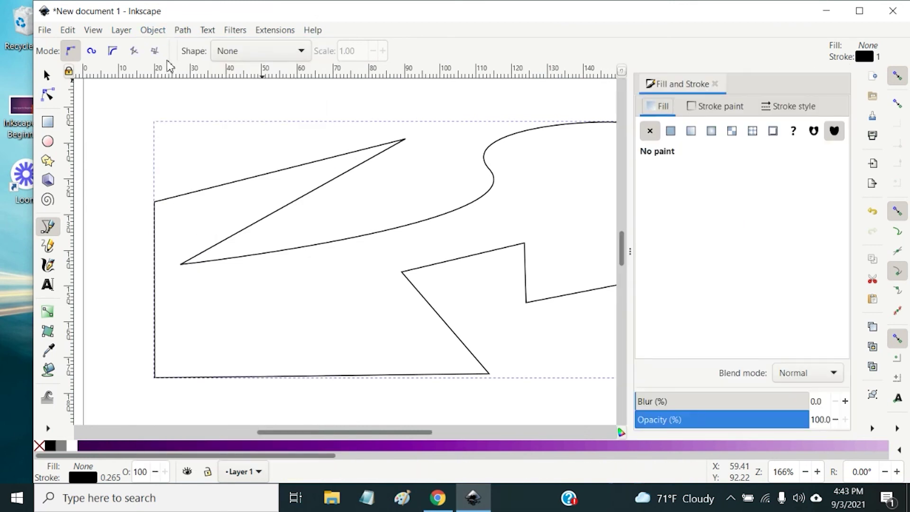
left_click(670, 132)
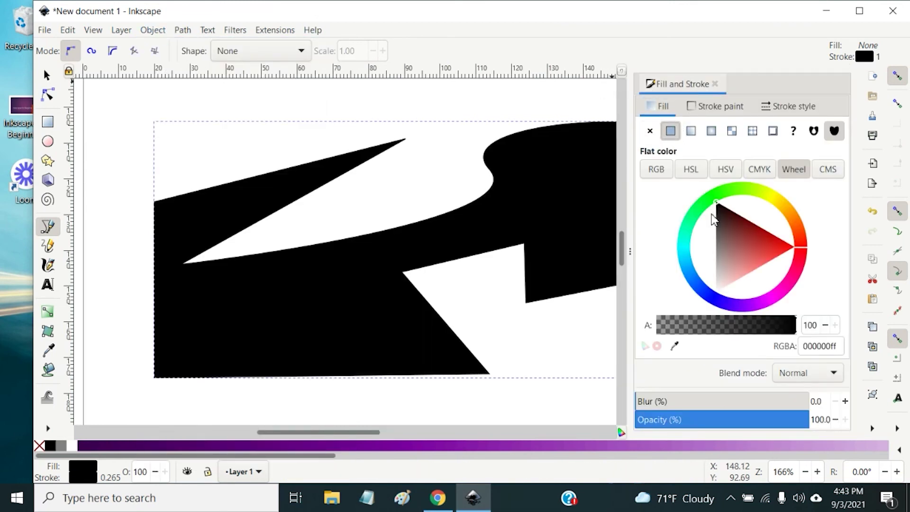
left_click(778, 251)
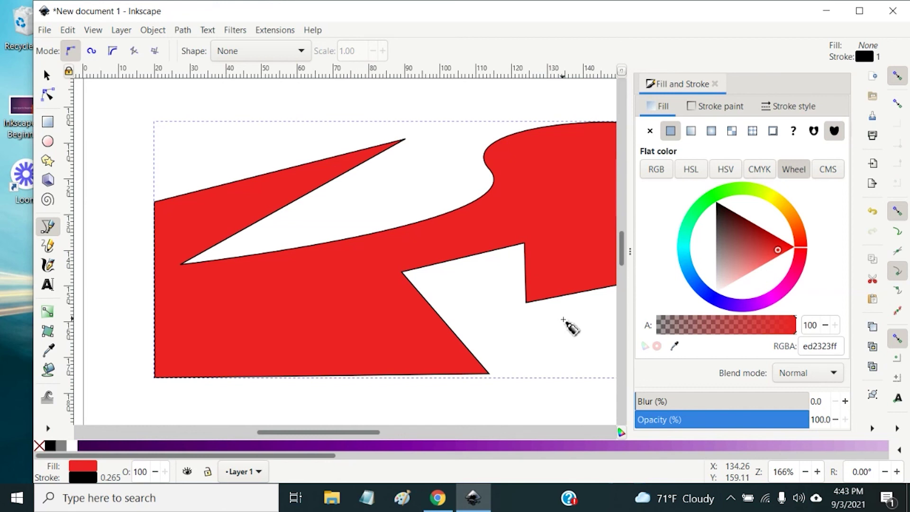
Step: Open the list of Inkscape help resources, including the manual and tutorials
left_click(314, 35)
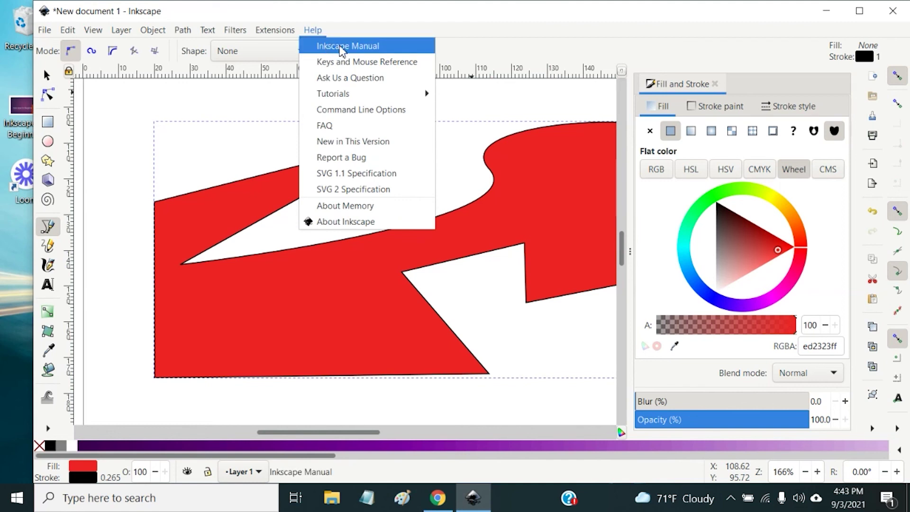